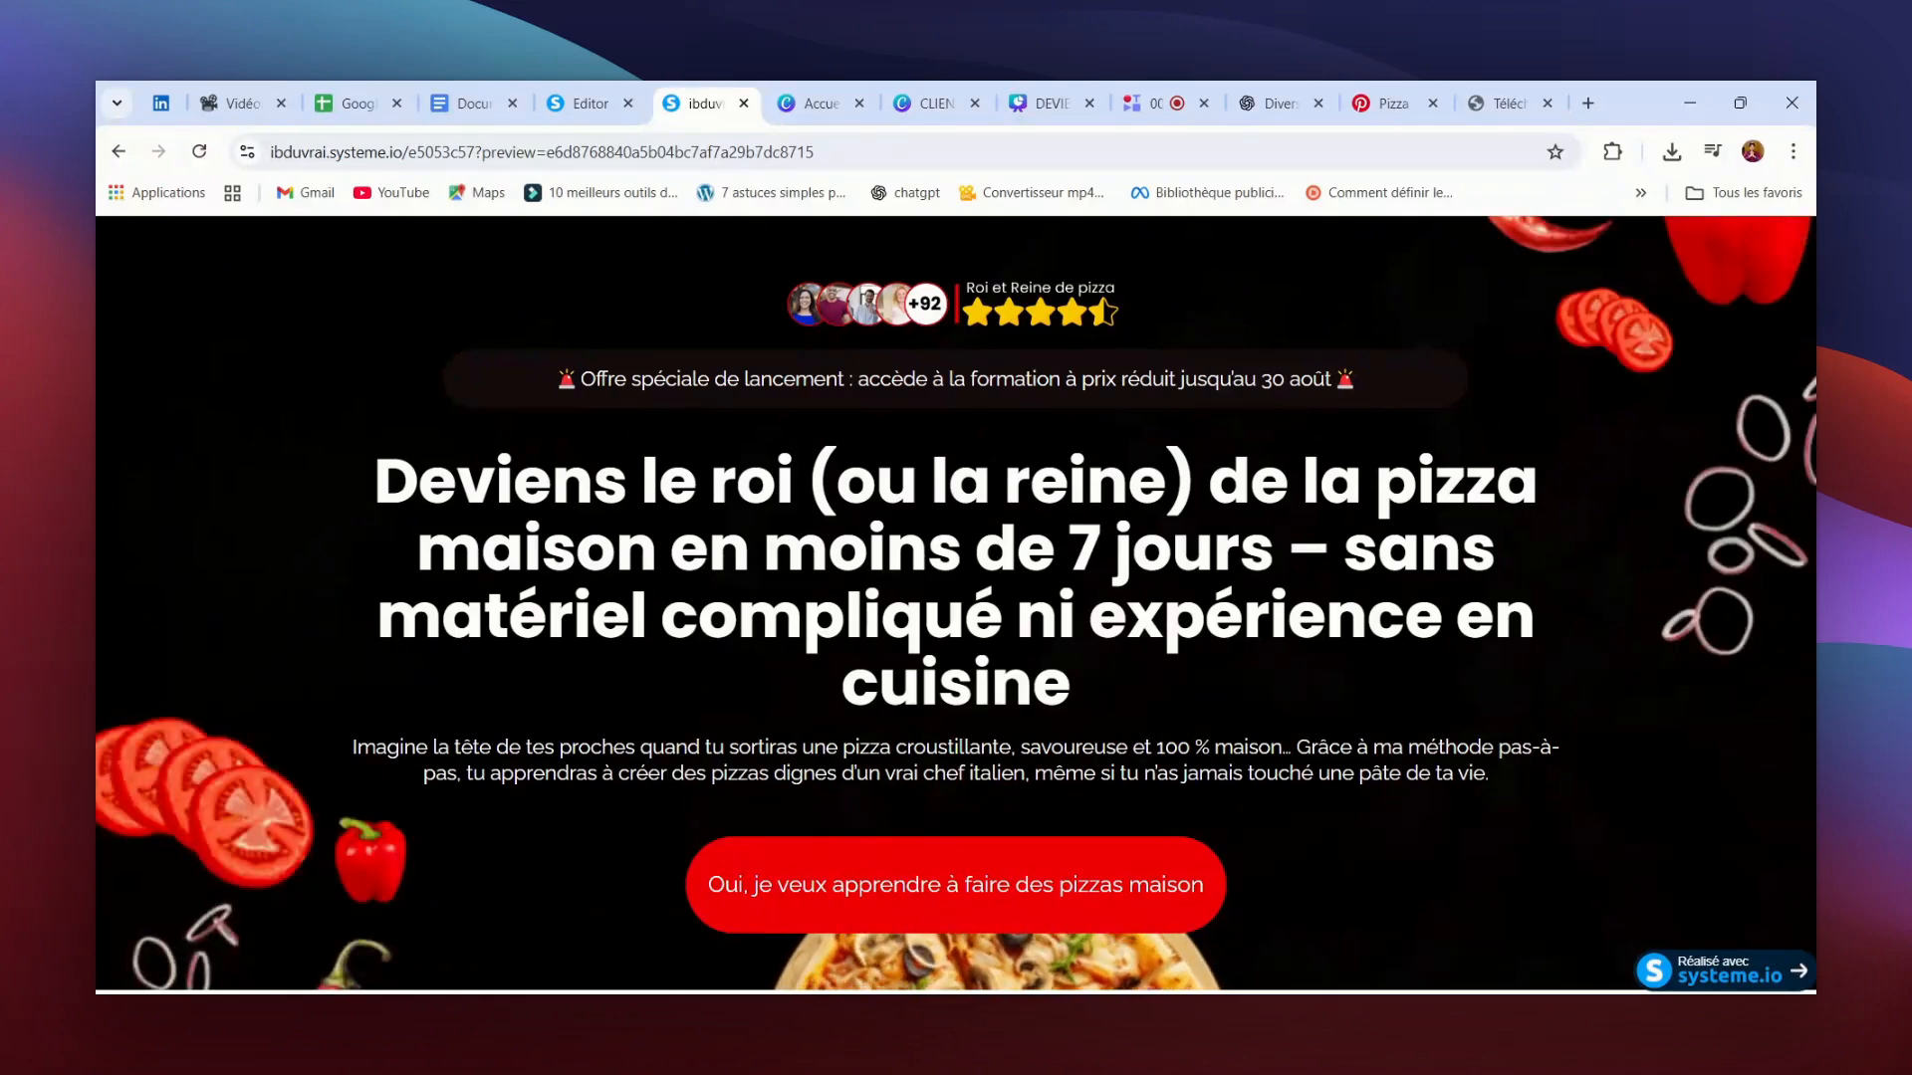
Step: Close the pizza sales page preview and review the empty section's background and content width settings in the page editor
{"action": "key", "text": "ctrl+w"}
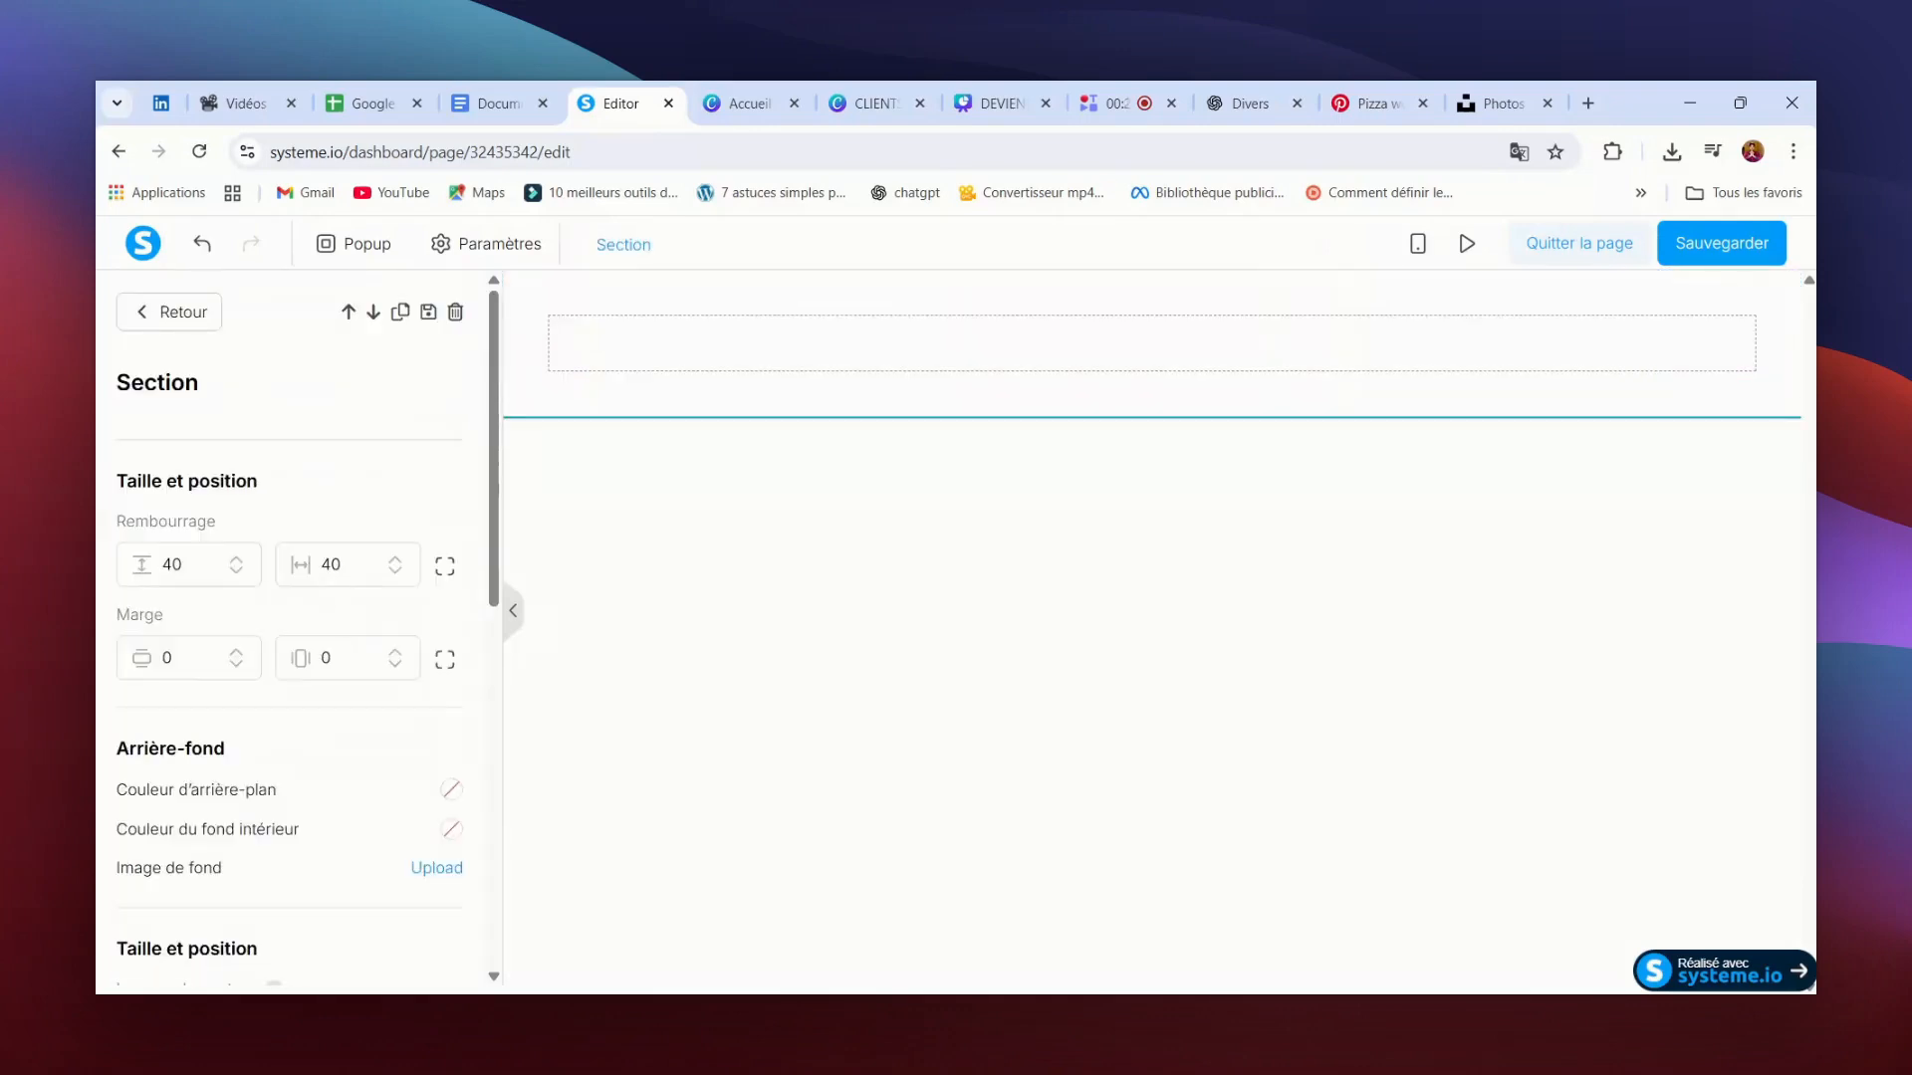
{"action": "scroll", "coordinate": [294, 568], "scroll_direction": "down", "scroll_amount": 5}
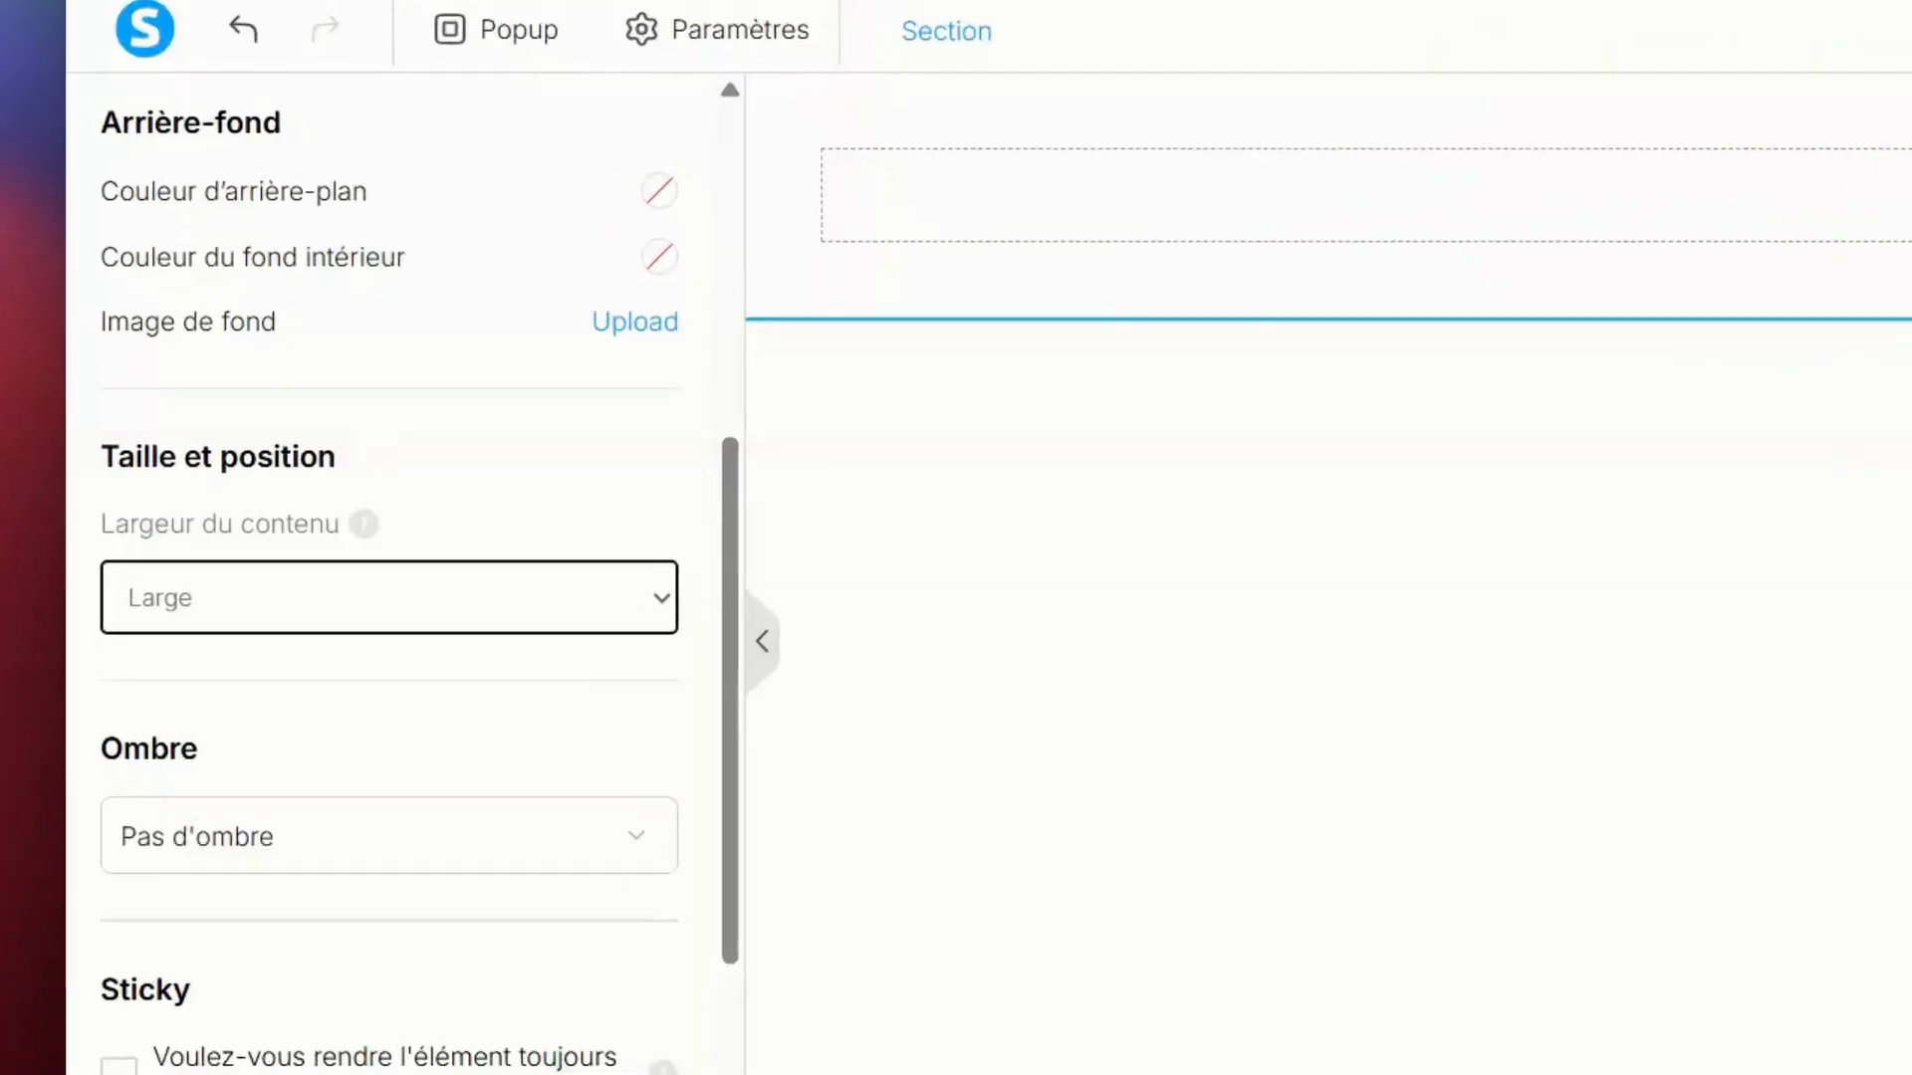
{"action": "left_click", "coordinate": [1683, 259]}
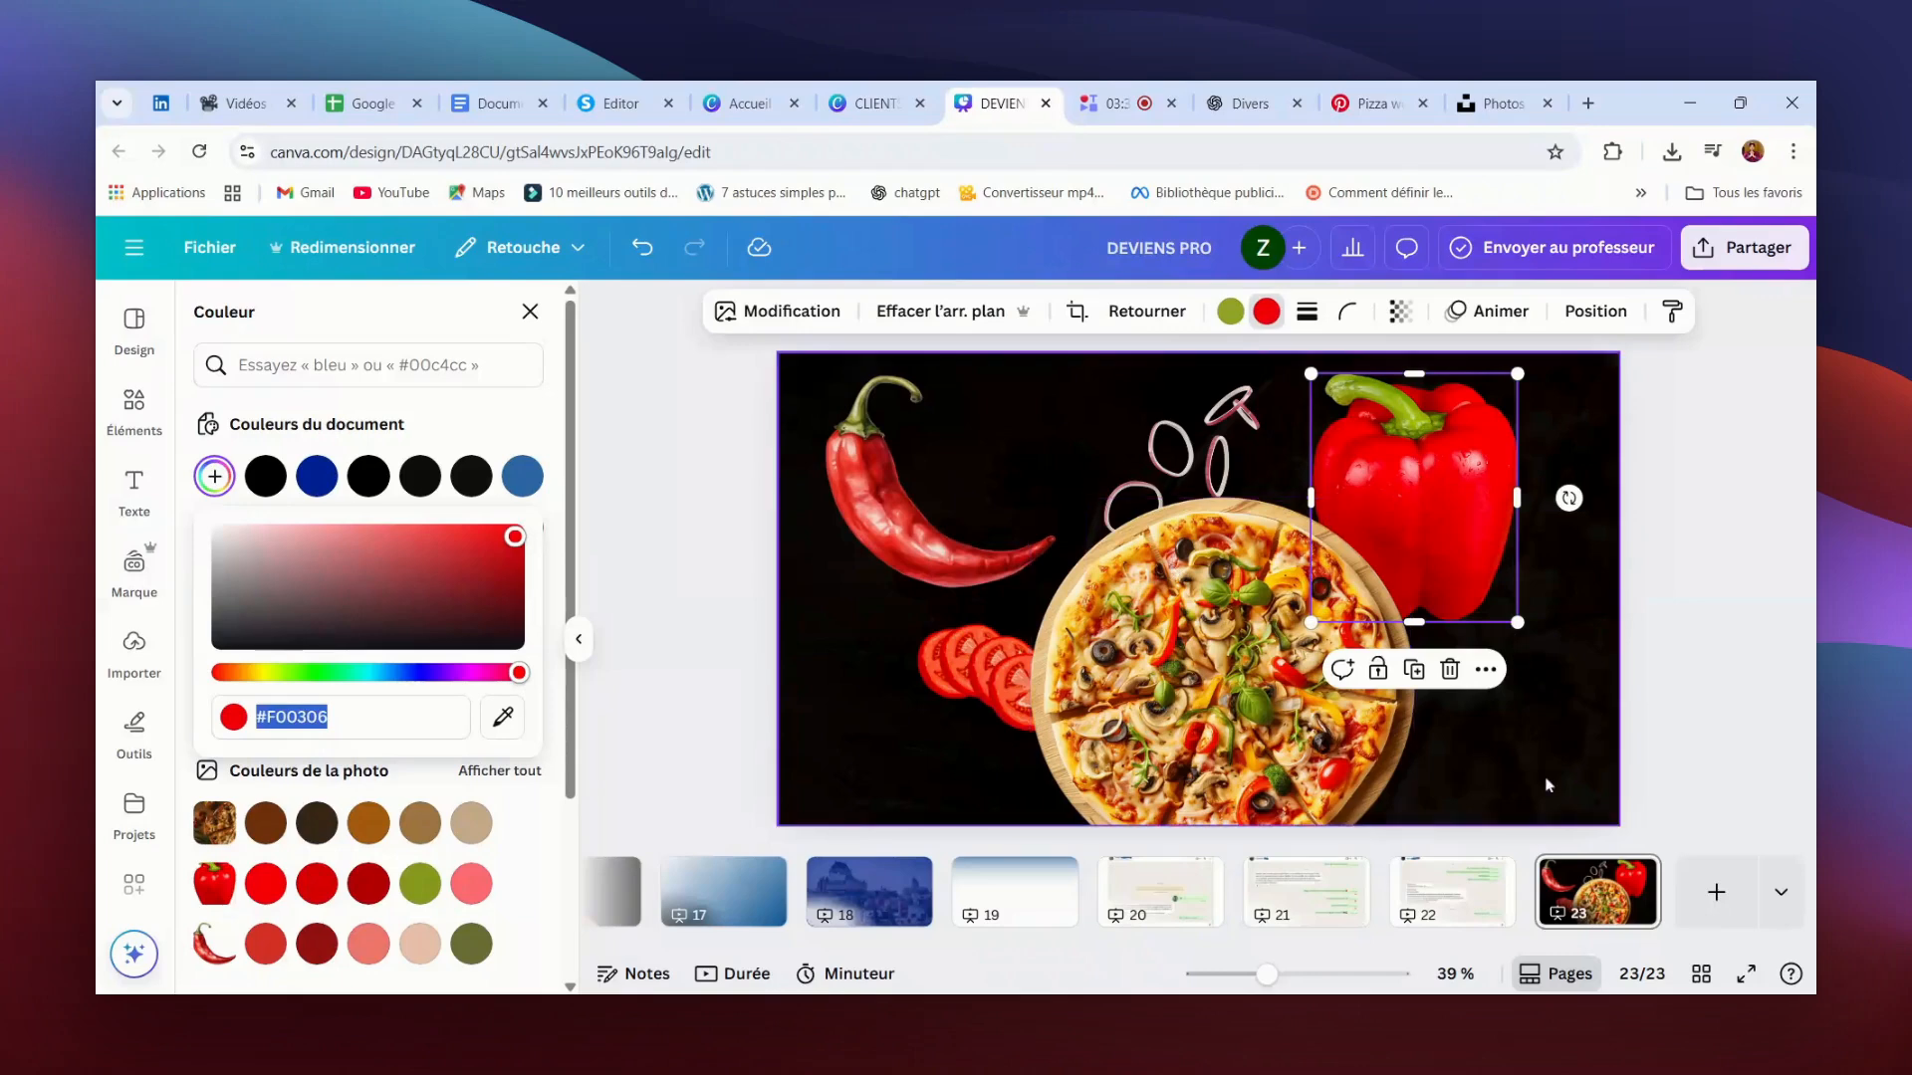
Step: In the Canva design, add a page with a black background after page 23 and browse the pizza photos
{"action": "left_click", "coordinate": [1717, 895]}
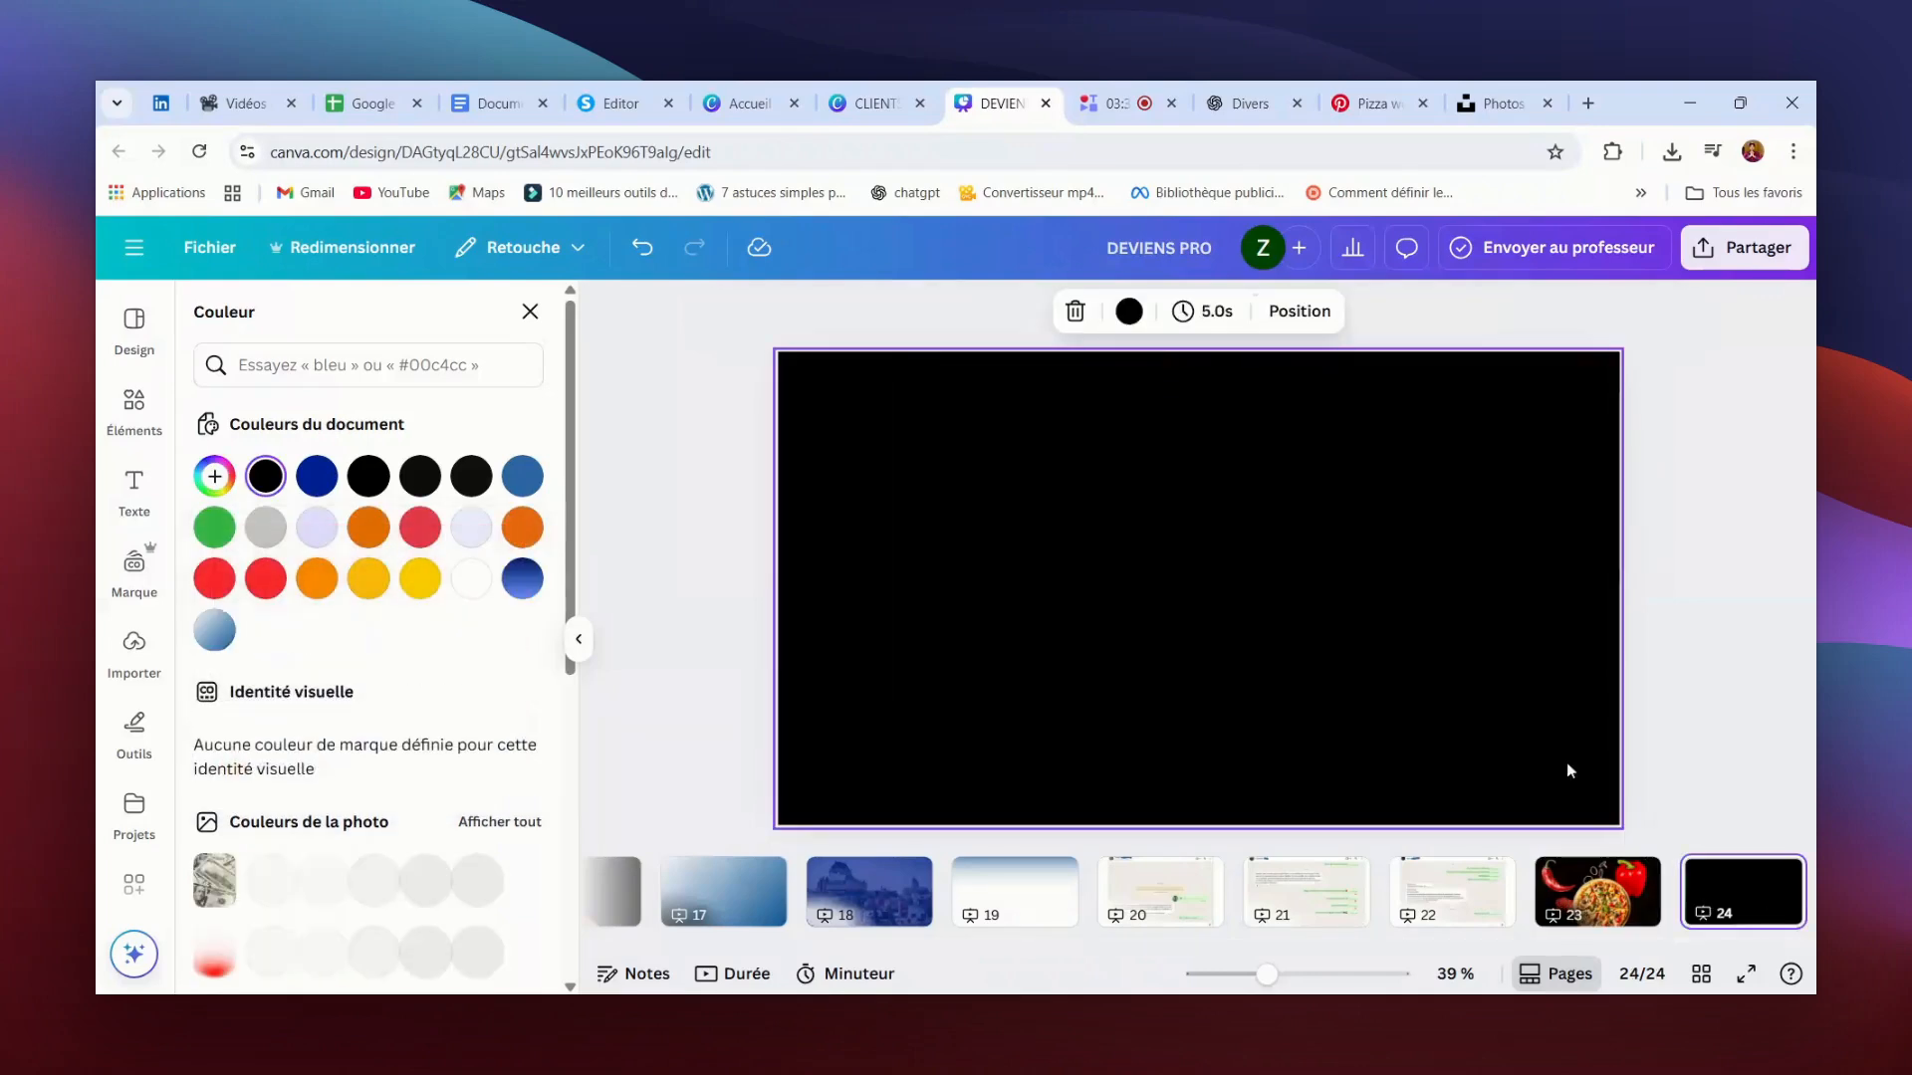
{"action": "left_click", "coordinate": [1200, 526]}
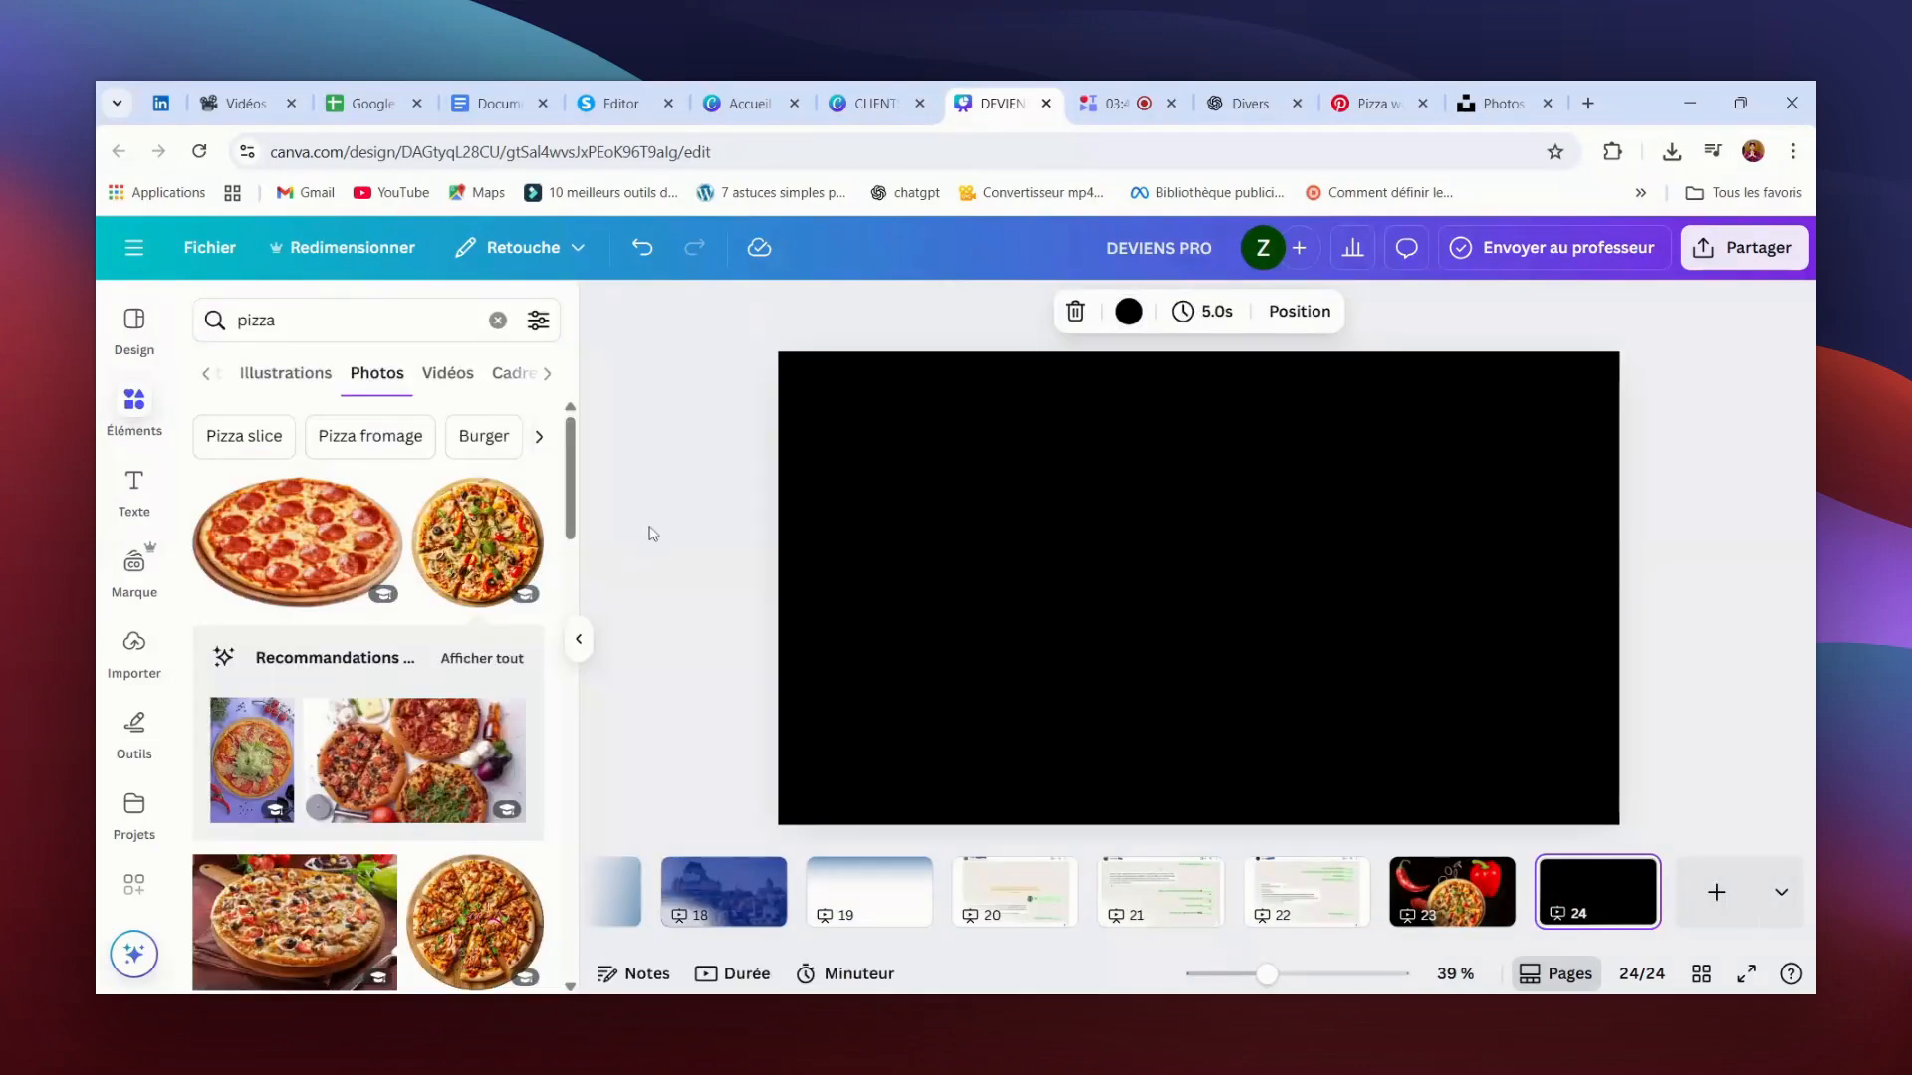
{"action": "scroll", "coordinate": [521, 478], "scroll_direction": "down", "scroll_amount": 1}
{"action": "scroll", "coordinate": [513, 476], "scroll_direction": "up", "scroll_amount": 1}
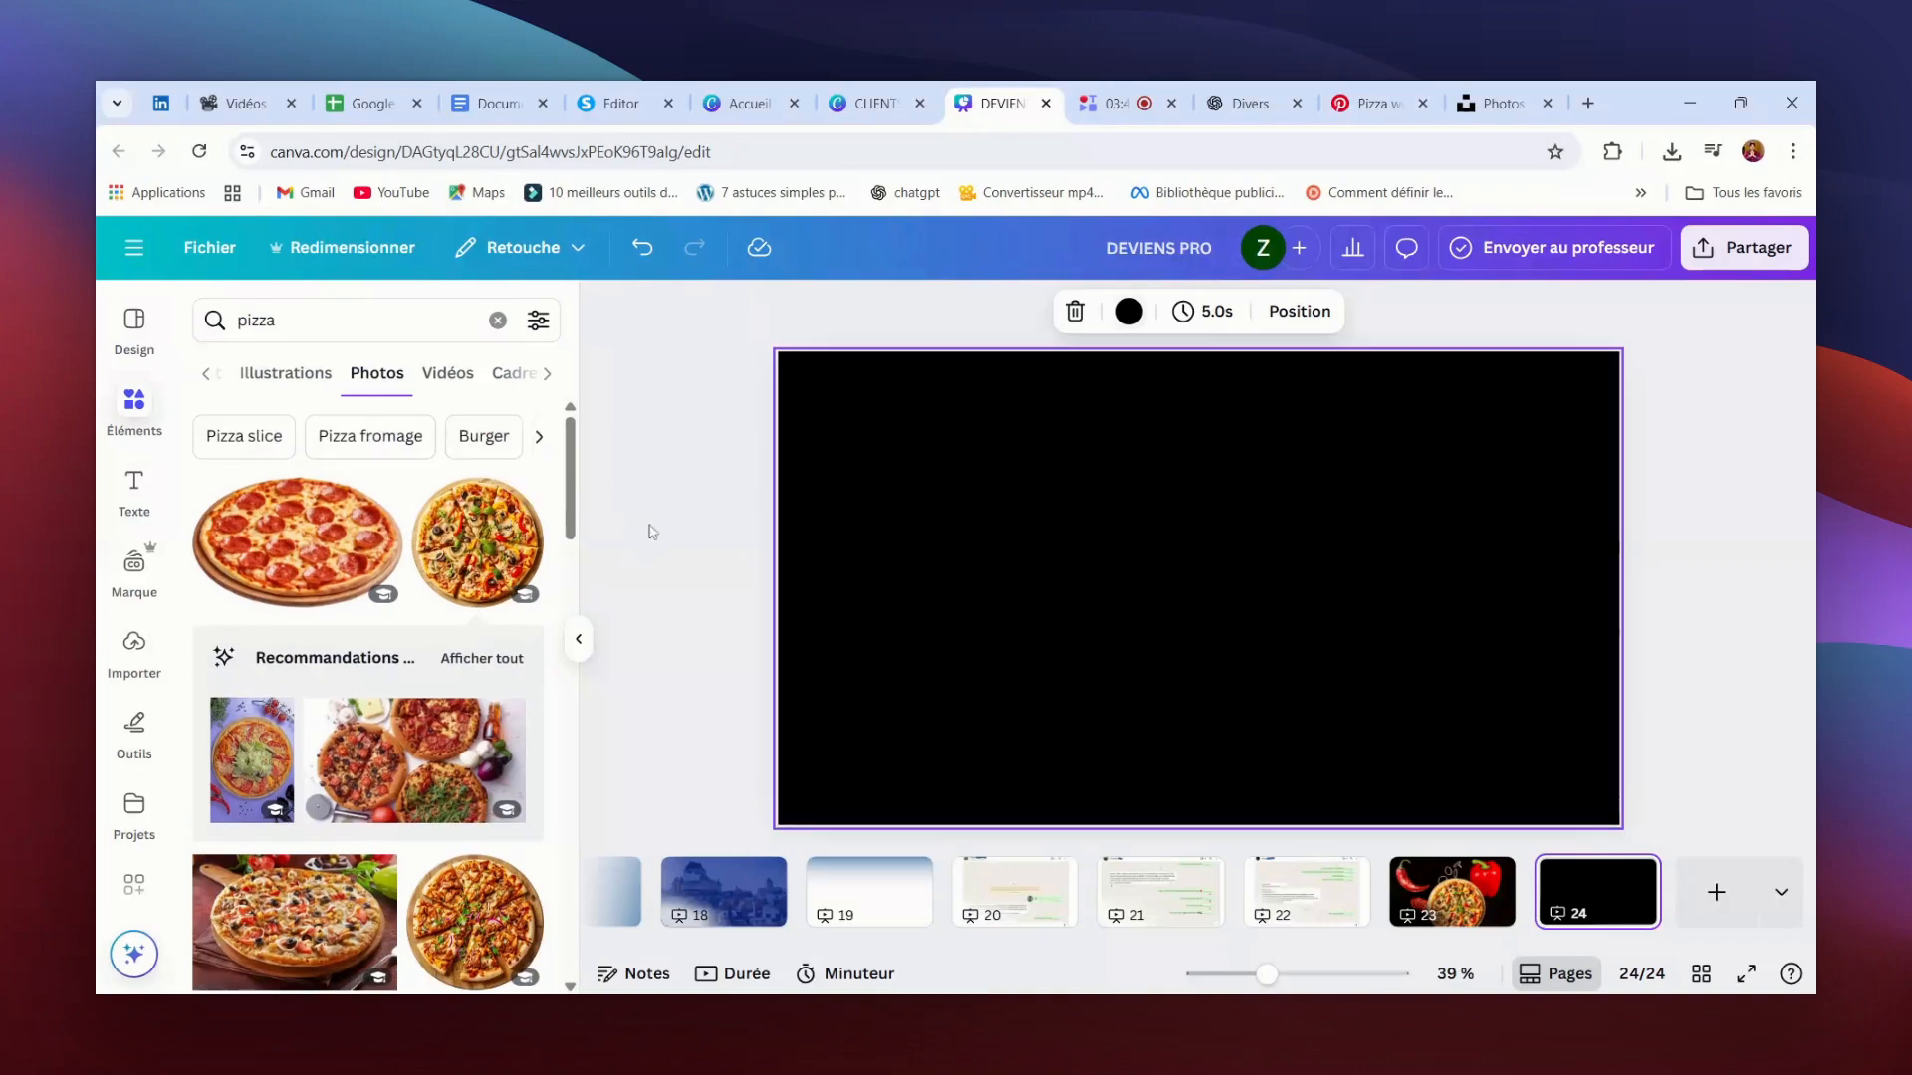
Step: Switch to Unsplash, dismiss the photo credit popup and look through the pizza photos for a suitable background image
{"action": "left_click", "coordinate": [619, 103]}
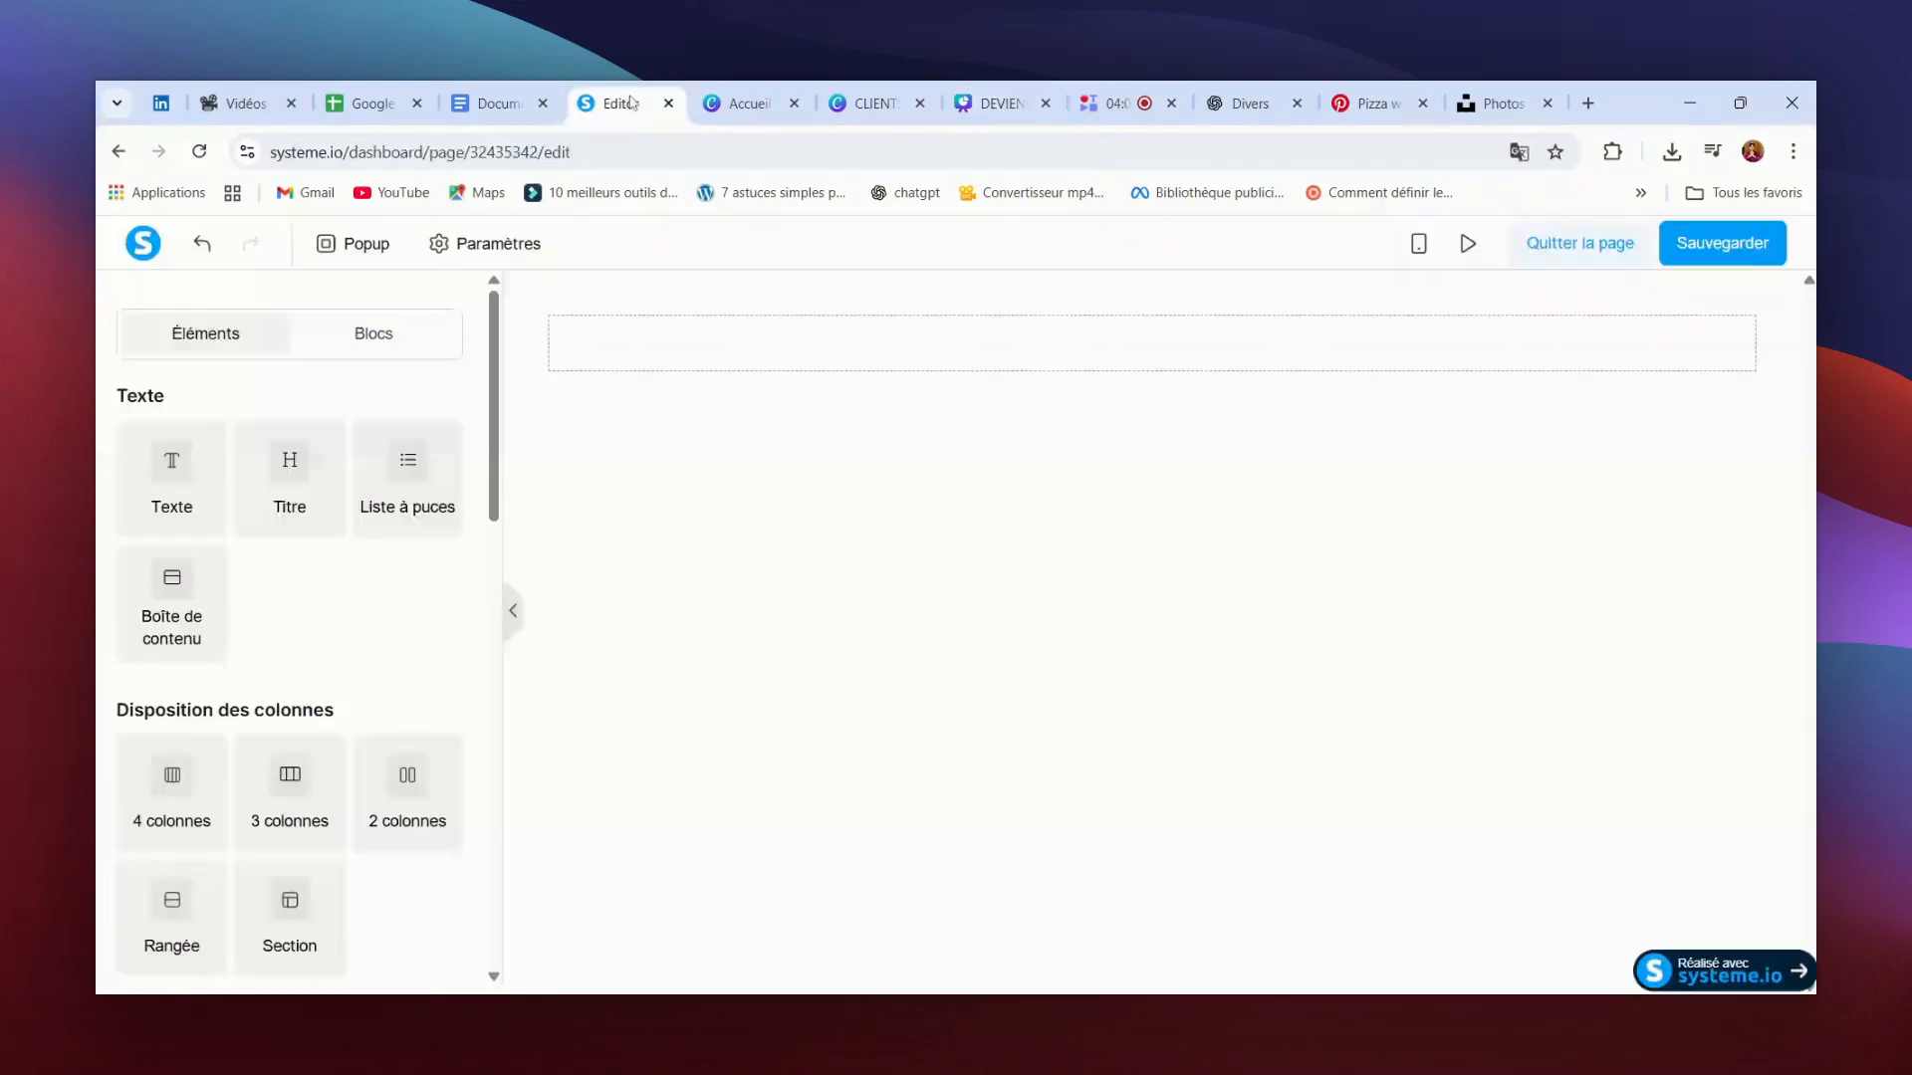
{"action": "left_click", "coordinate": [1505, 100]}
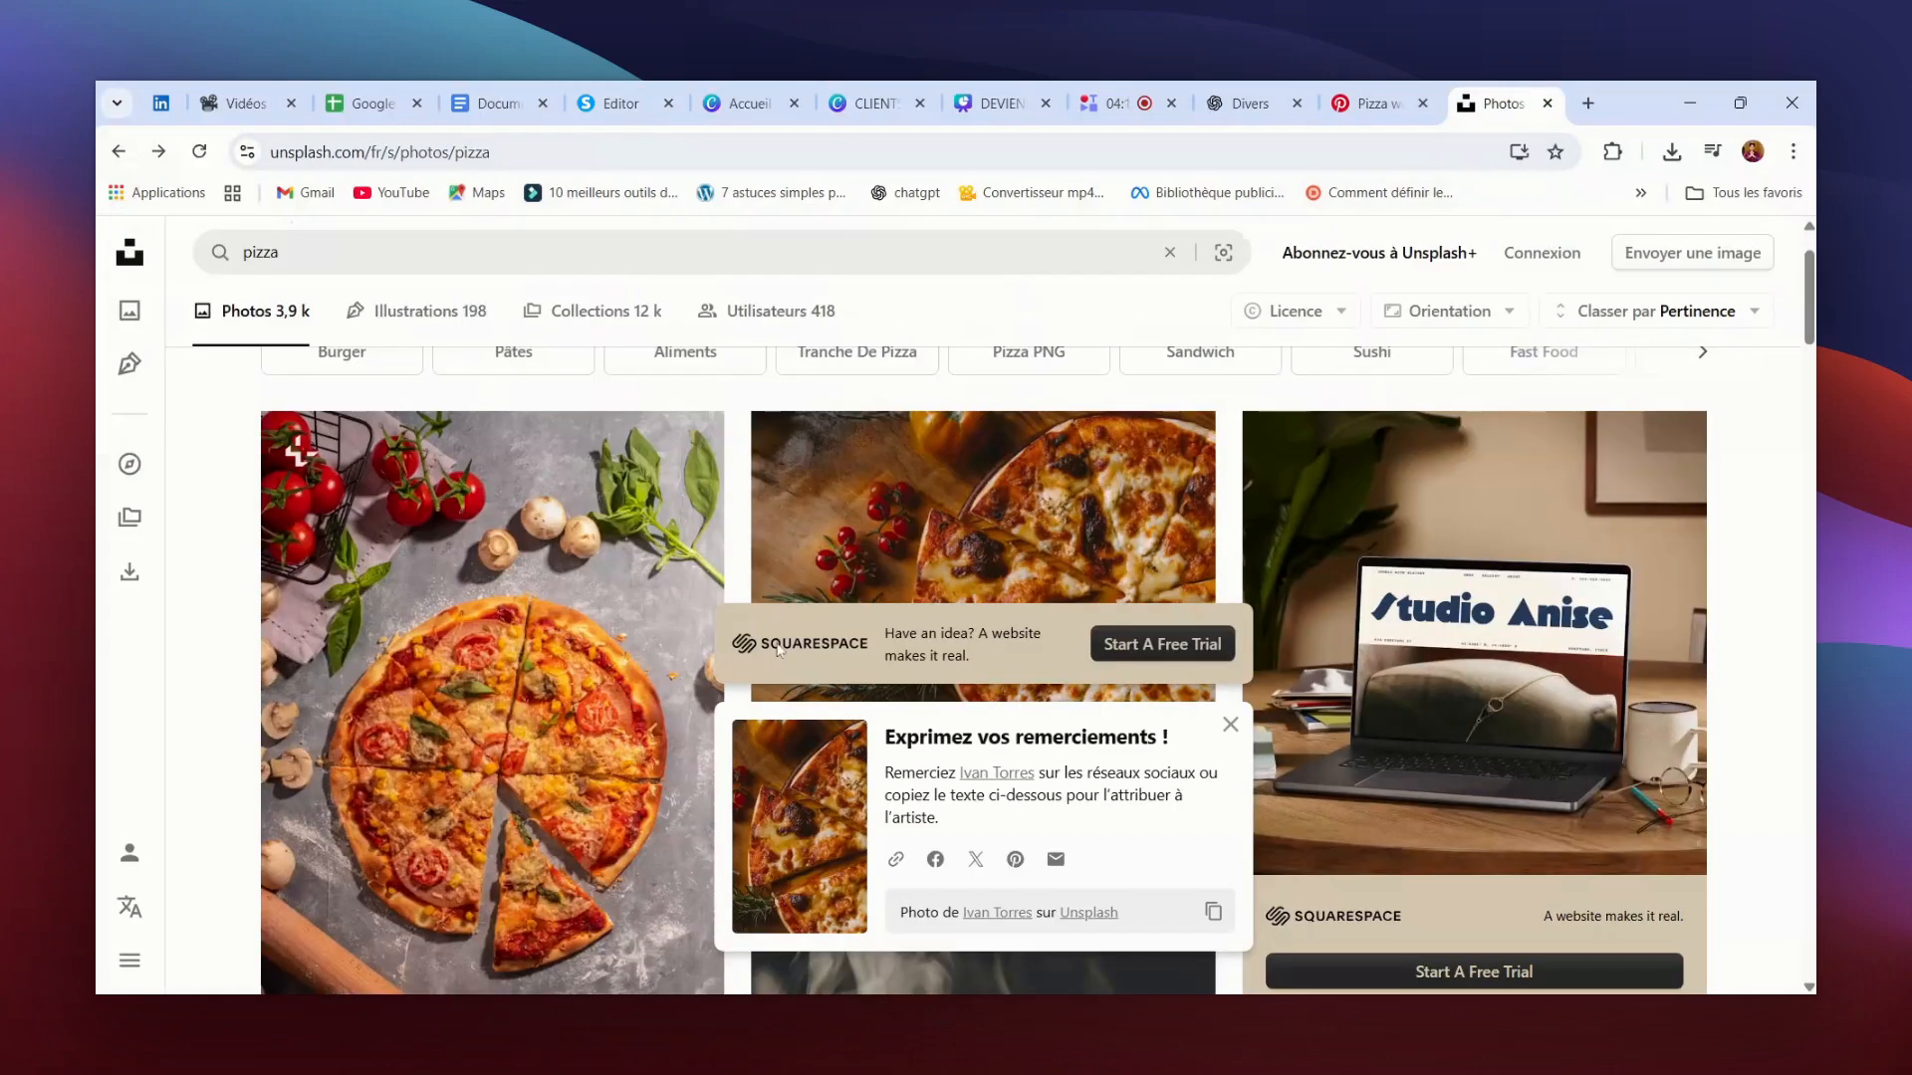
{"action": "scroll", "coordinate": [546, 446], "scroll_direction": "up", "scroll_amount": 1}
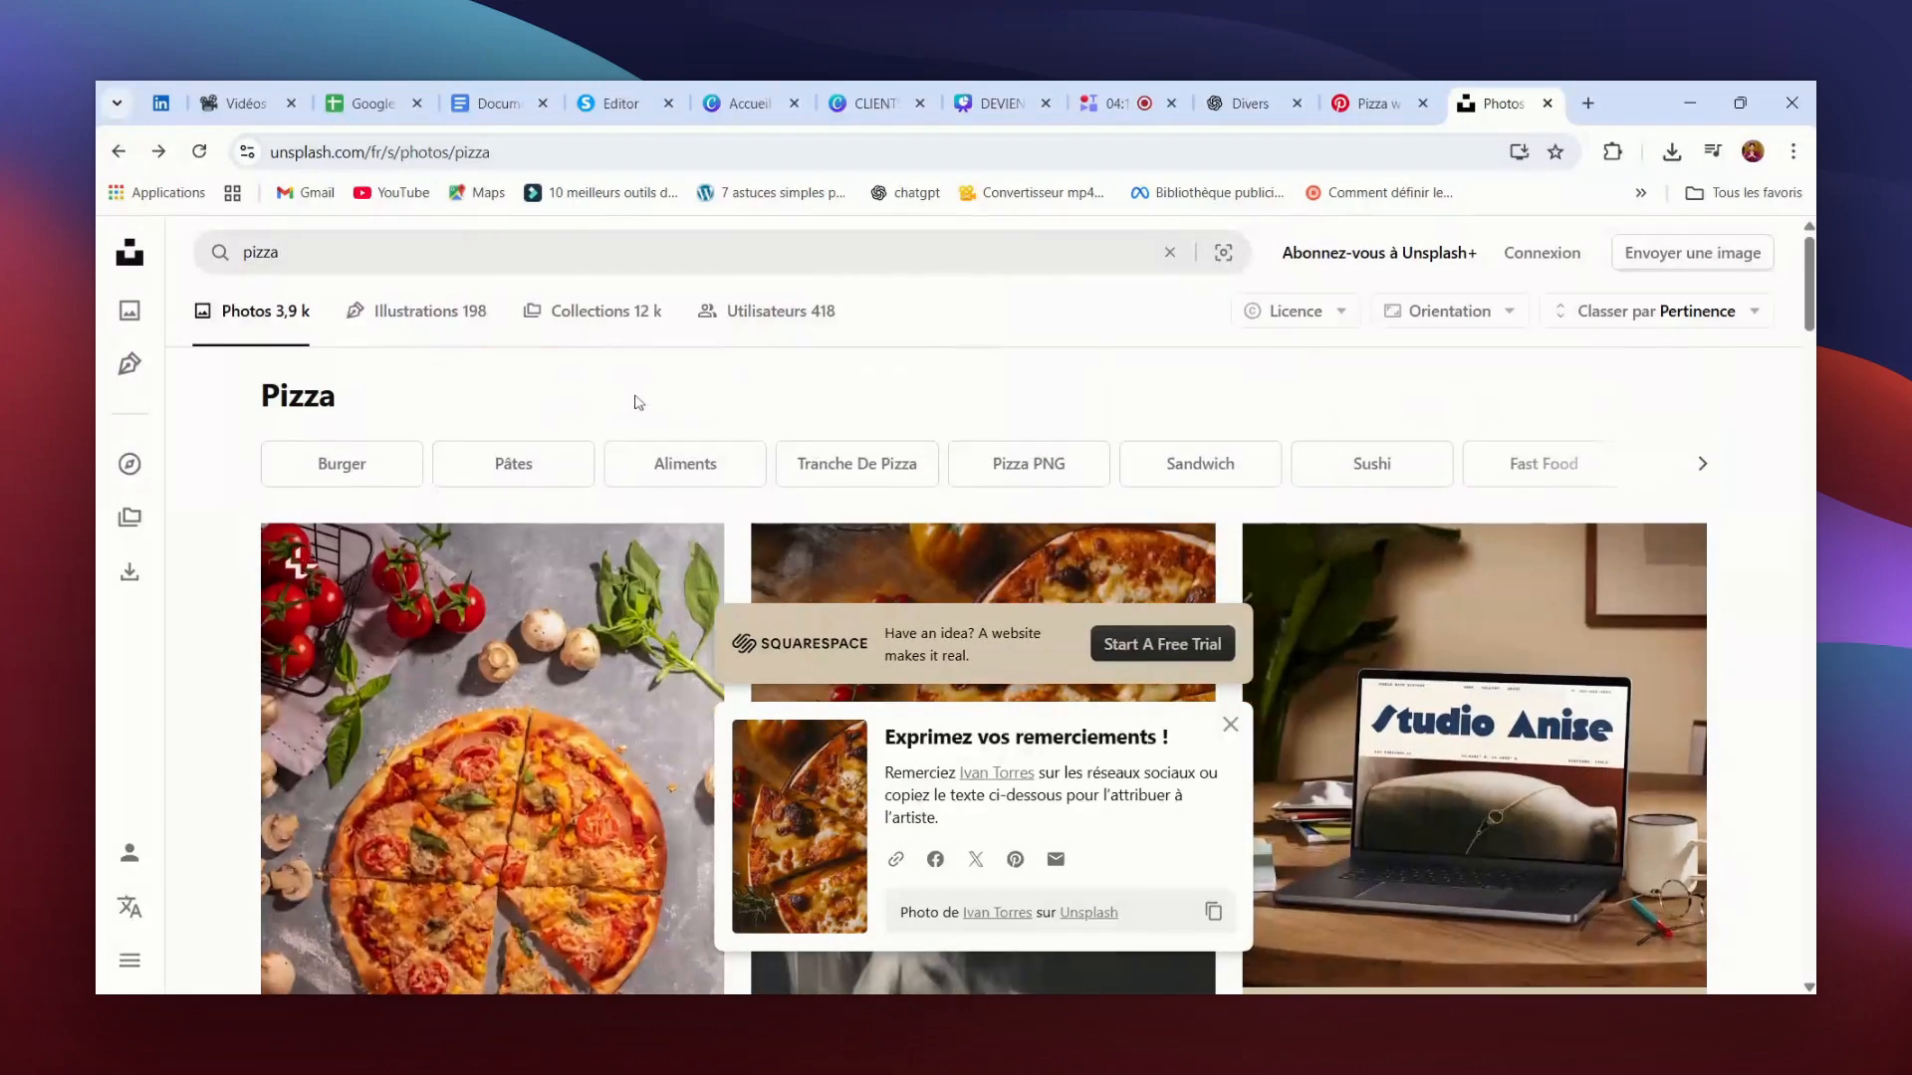
{"action": "scroll", "coordinate": [811, 526], "scroll_direction": "down", "scroll_amount": 3}
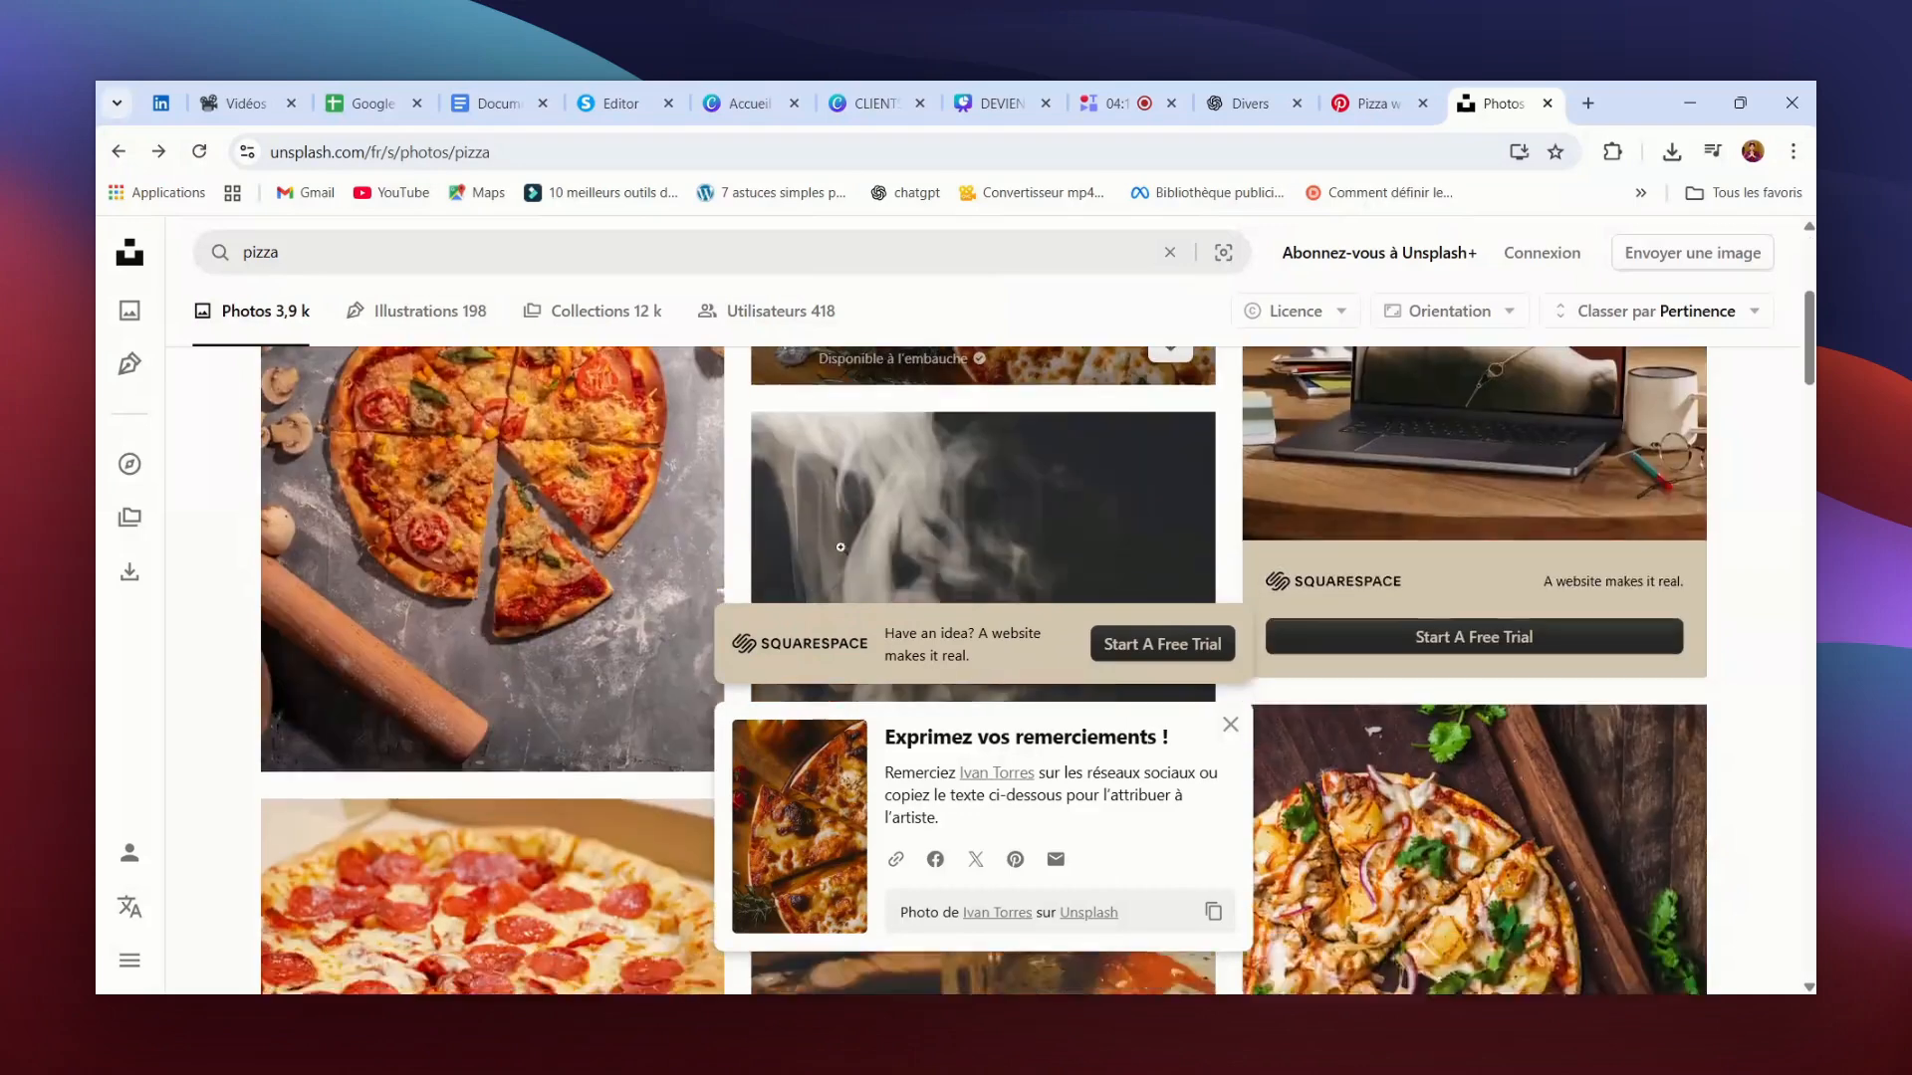
{"action": "scroll", "coordinate": [939, 595], "scroll_direction": "up", "scroll_amount": 3}
{"action": "left_click", "coordinate": [1231, 724]}
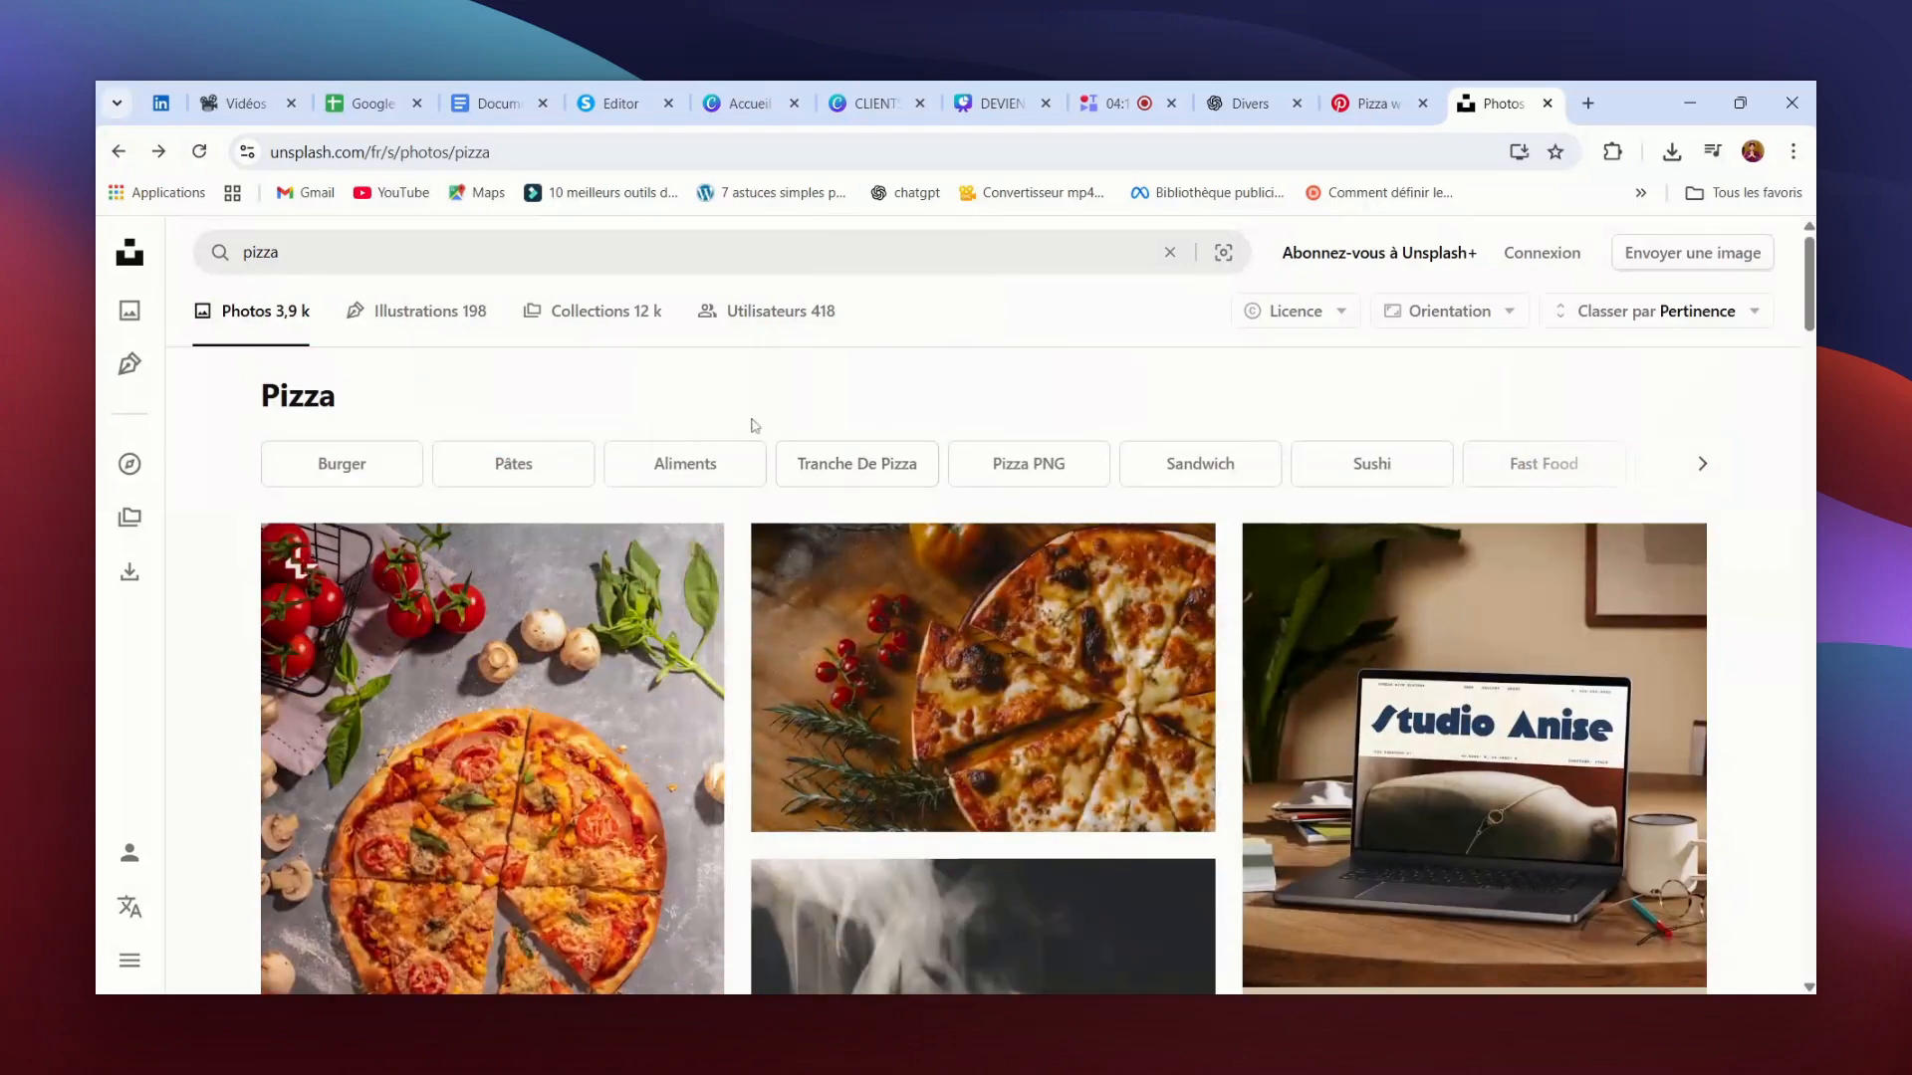
{"action": "scroll", "coordinate": [1019, 524], "scroll_direction": "down", "scroll_amount": 5}
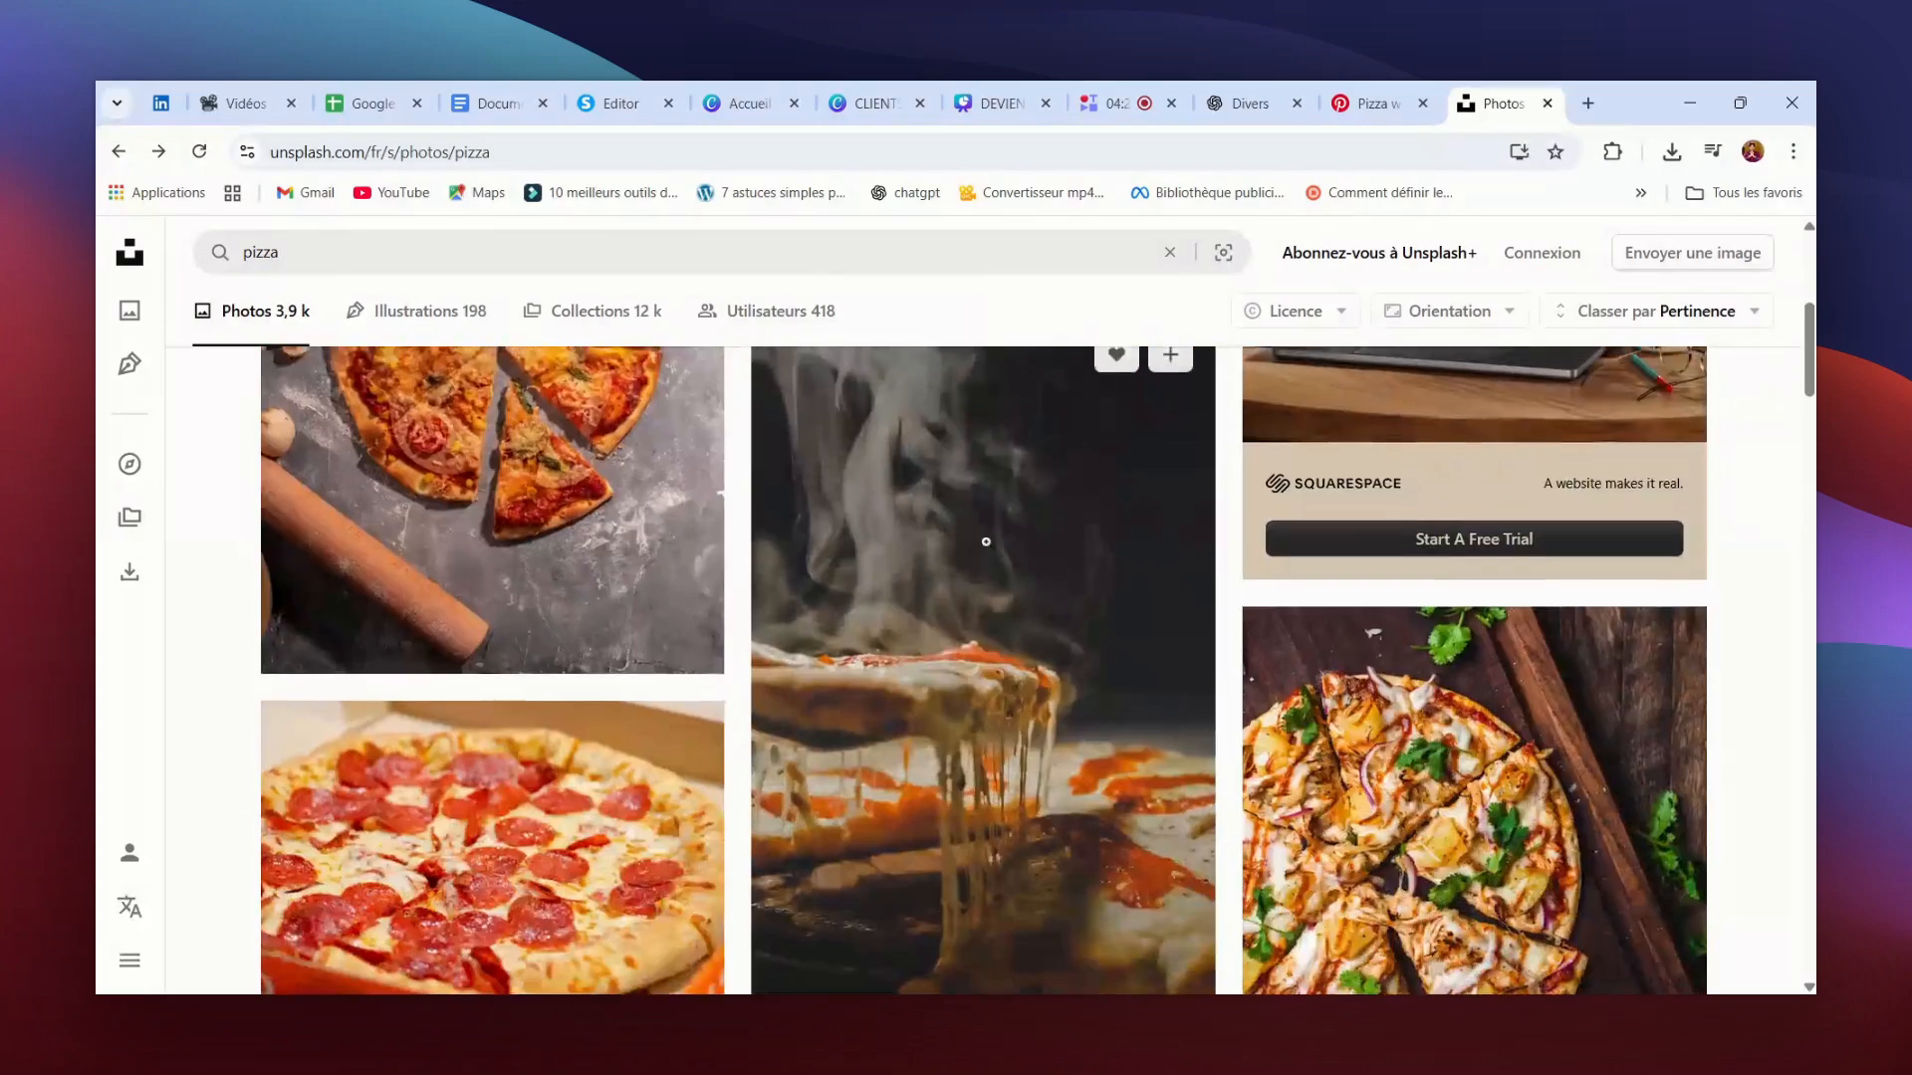
{"action": "scroll", "coordinate": [986, 541], "scroll_direction": "up", "scroll_amount": 5}
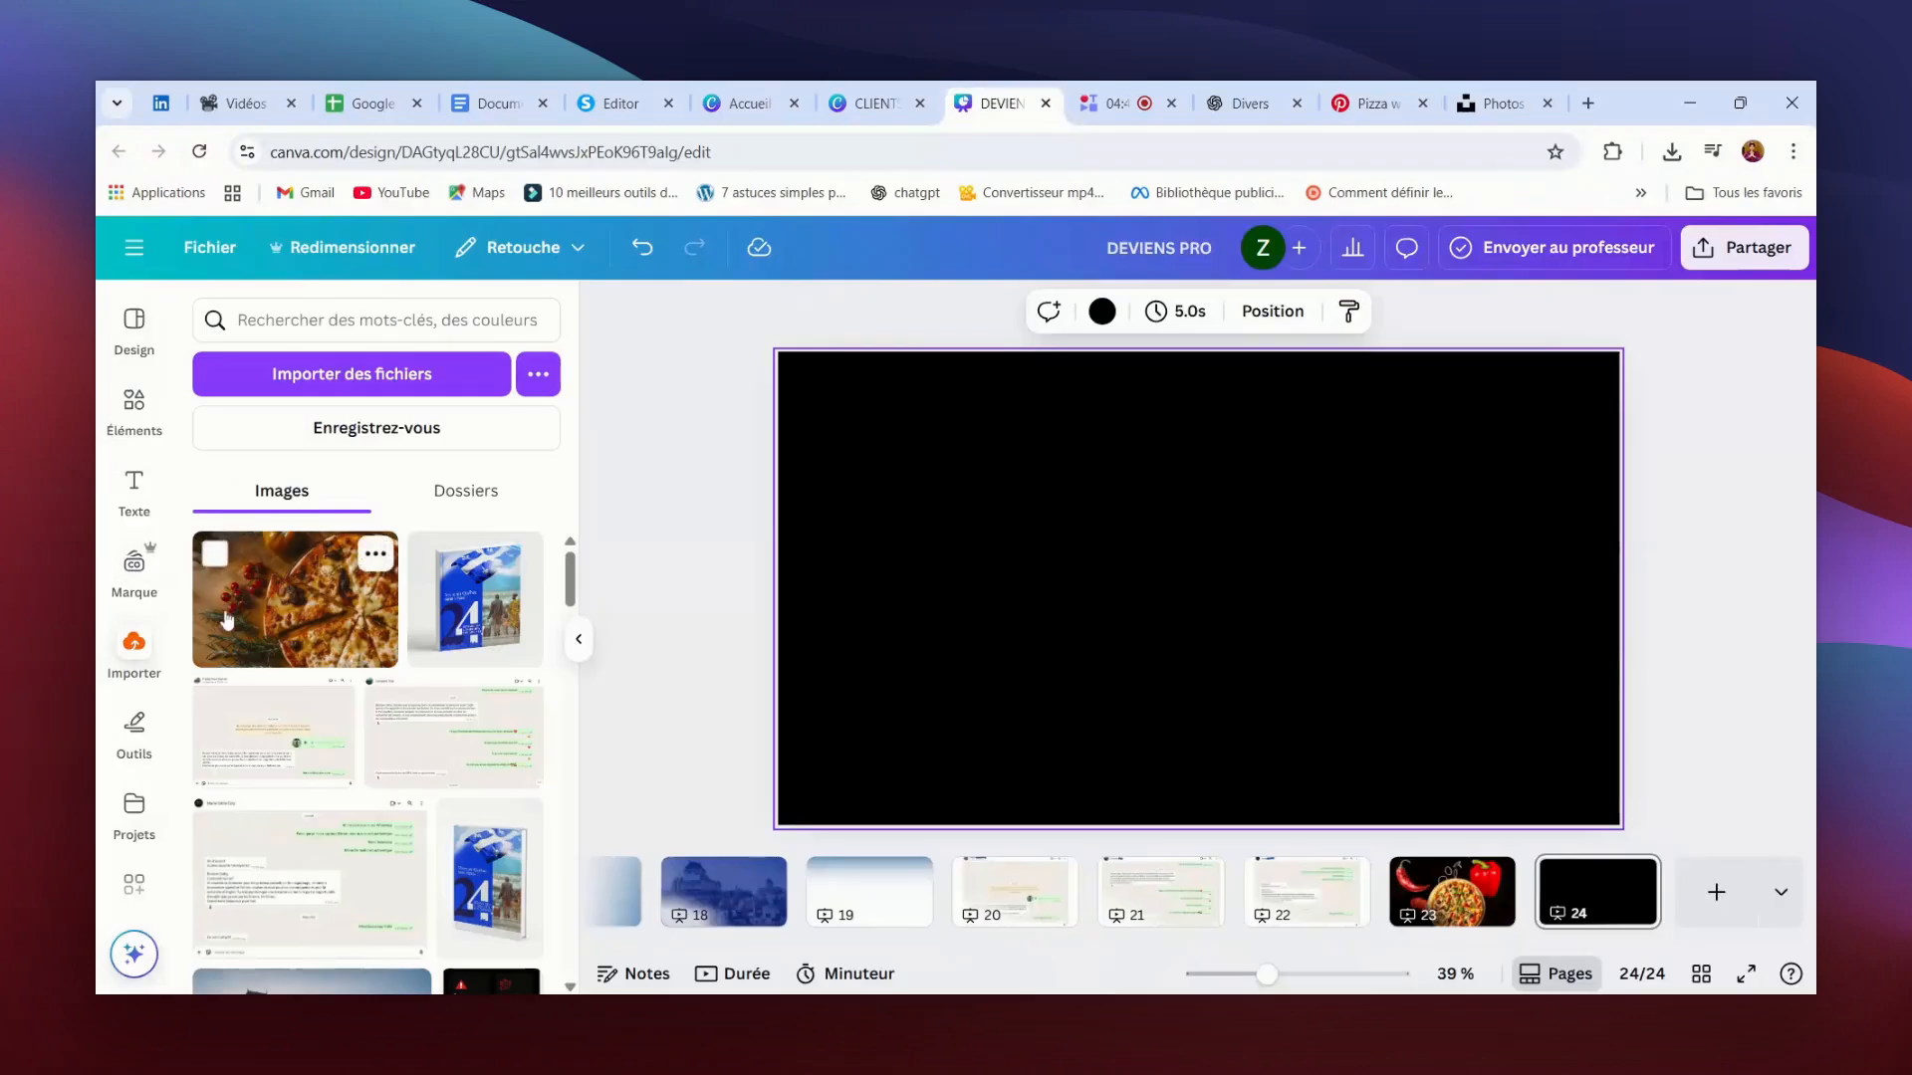
Step: In Canva, fill page 24 with the imported pizza and cherry tomato photo and lower its opacity until it nearly blends into black
{"action": "left_click", "coordinate": [253, 611]}
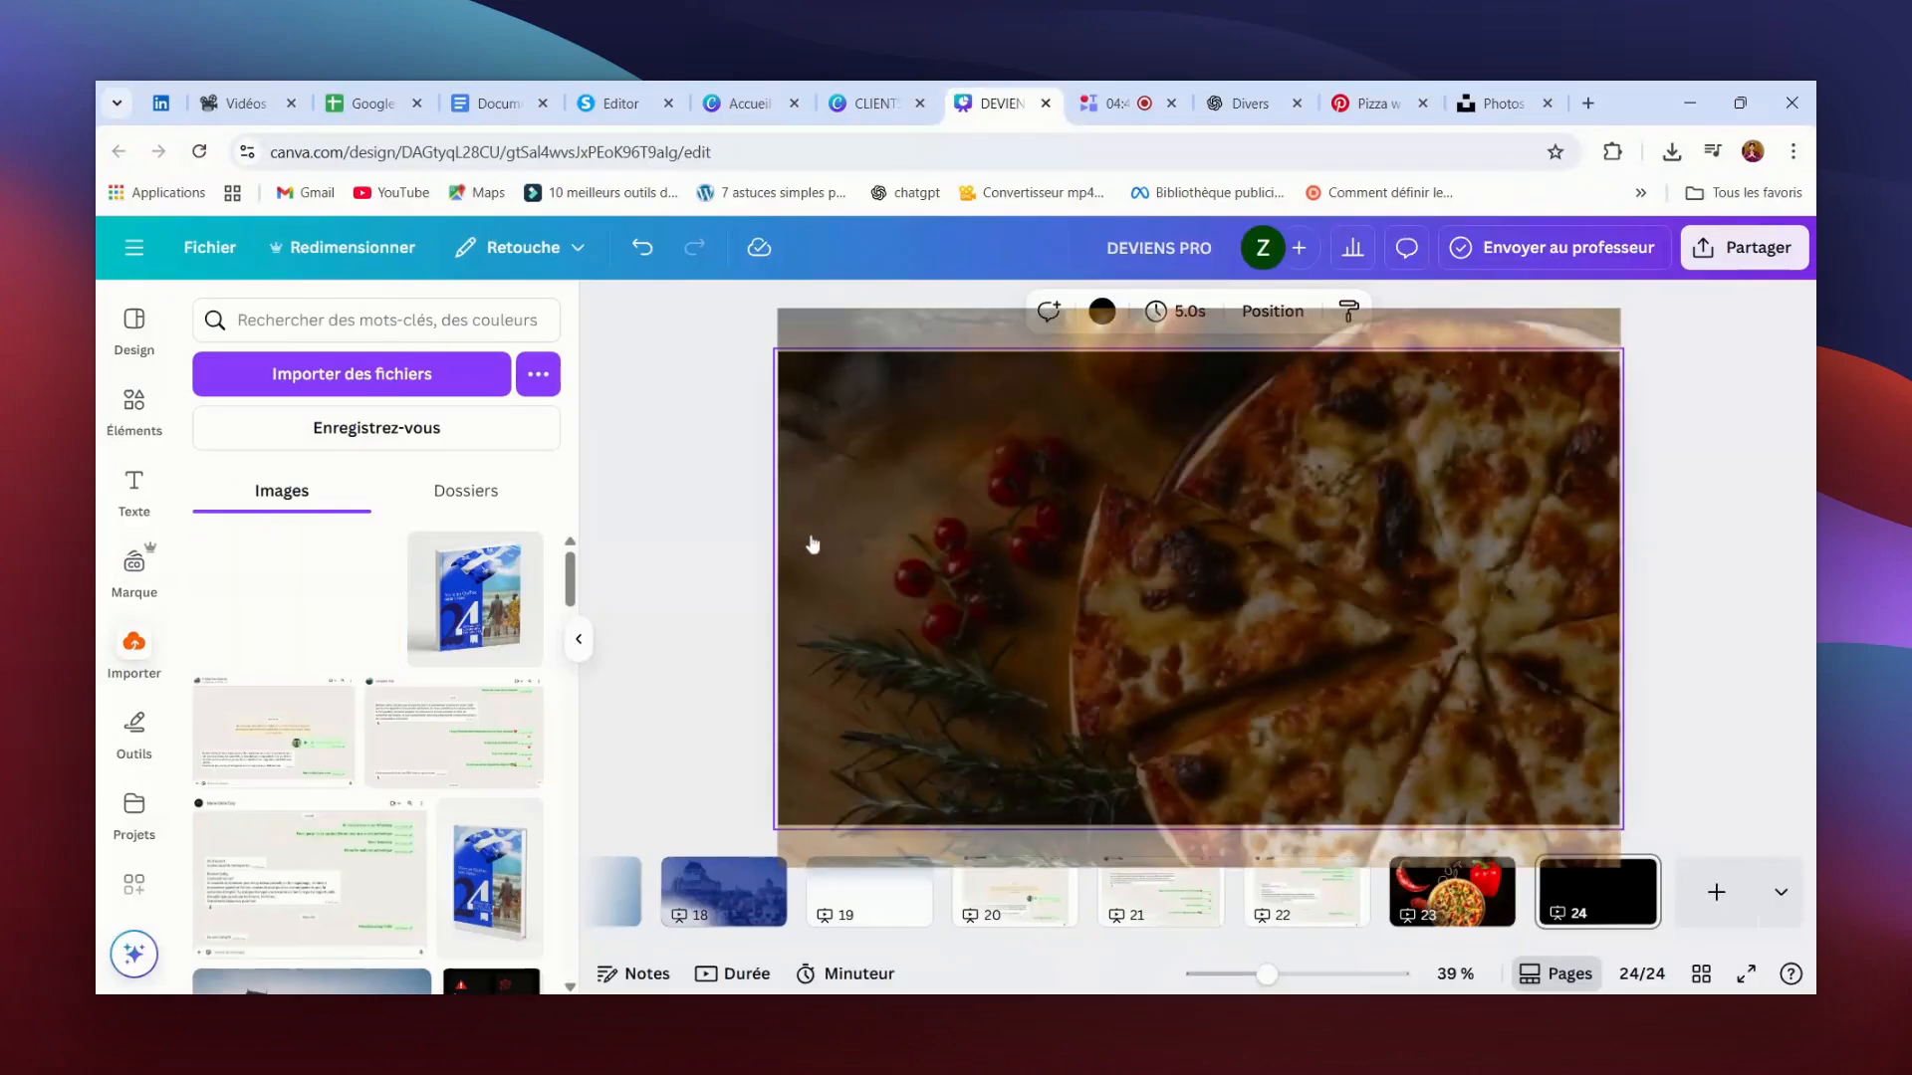
{"action": "left_click", "coordinate": [1335, 305]}
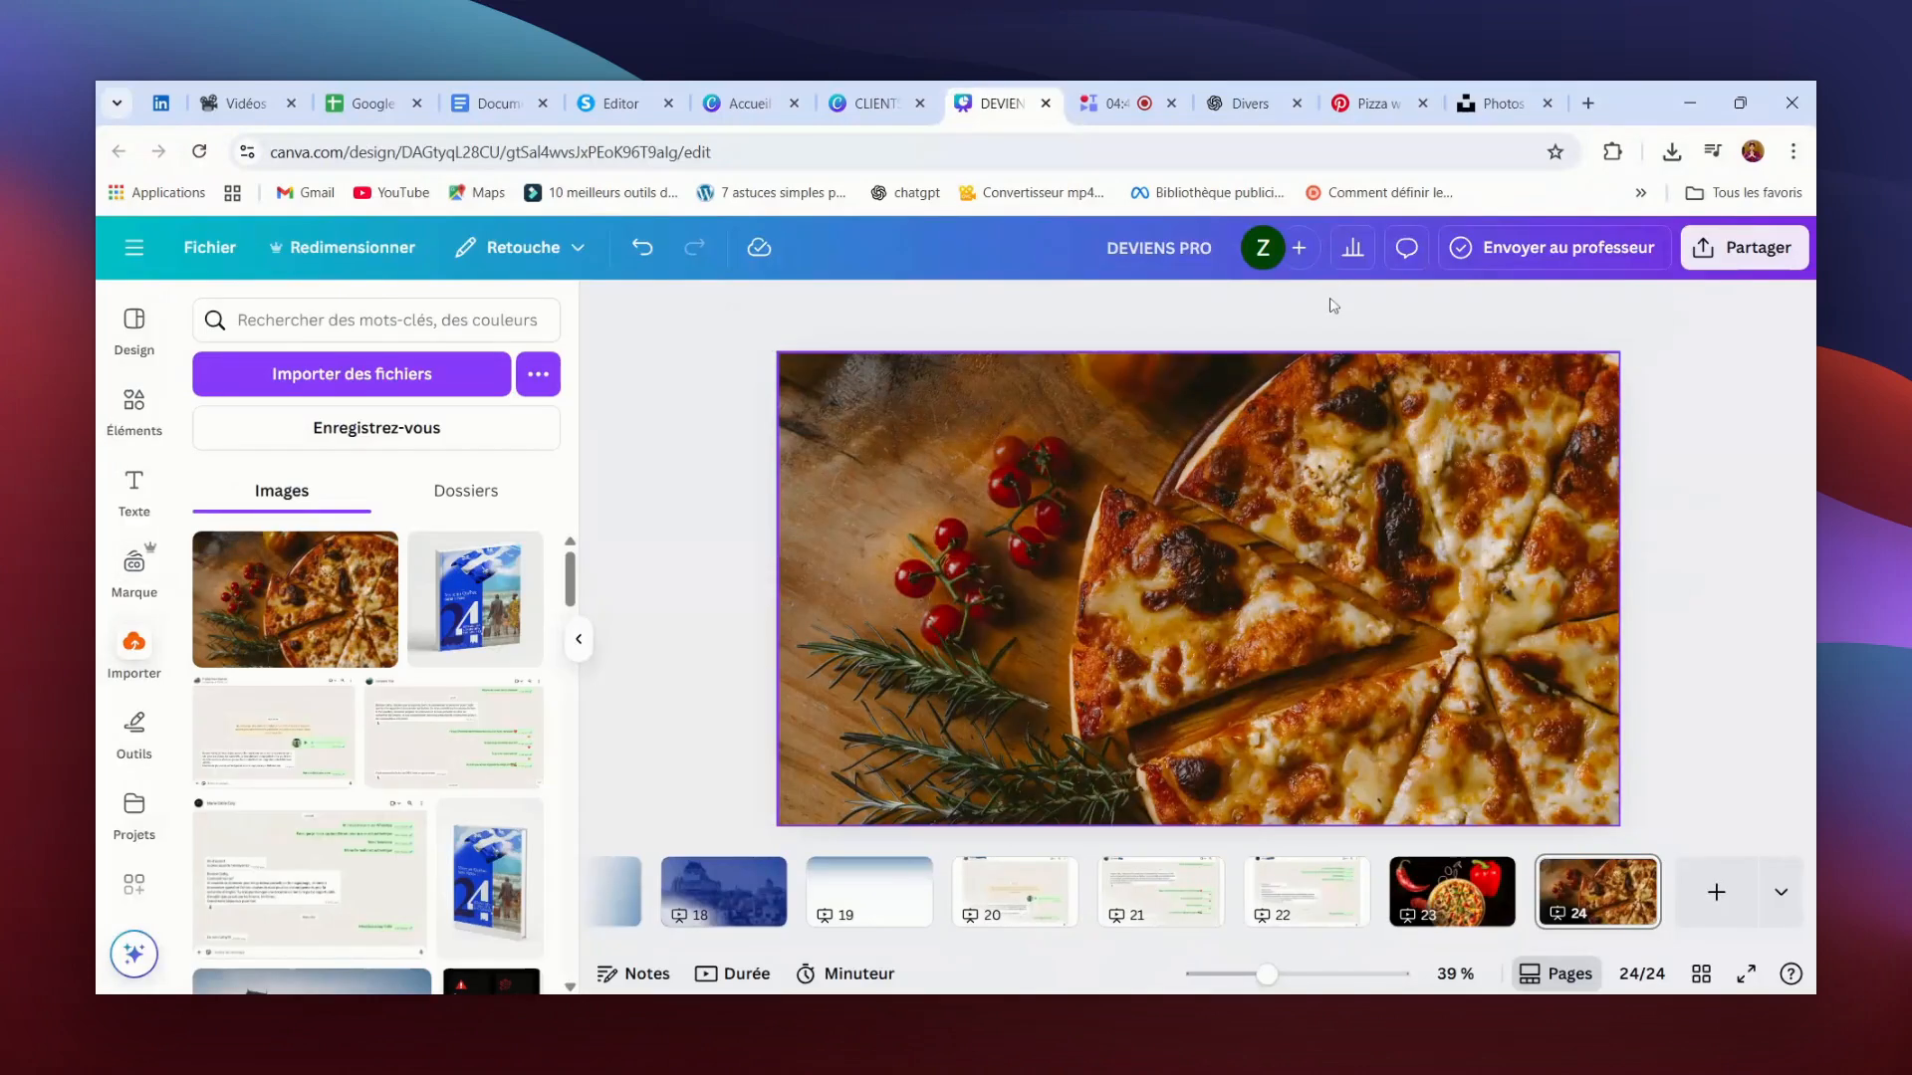
{"action": "left_click", "coordinate": [1389, 364]}
{"action": "left_click", "coordinate": [1382, 311]}
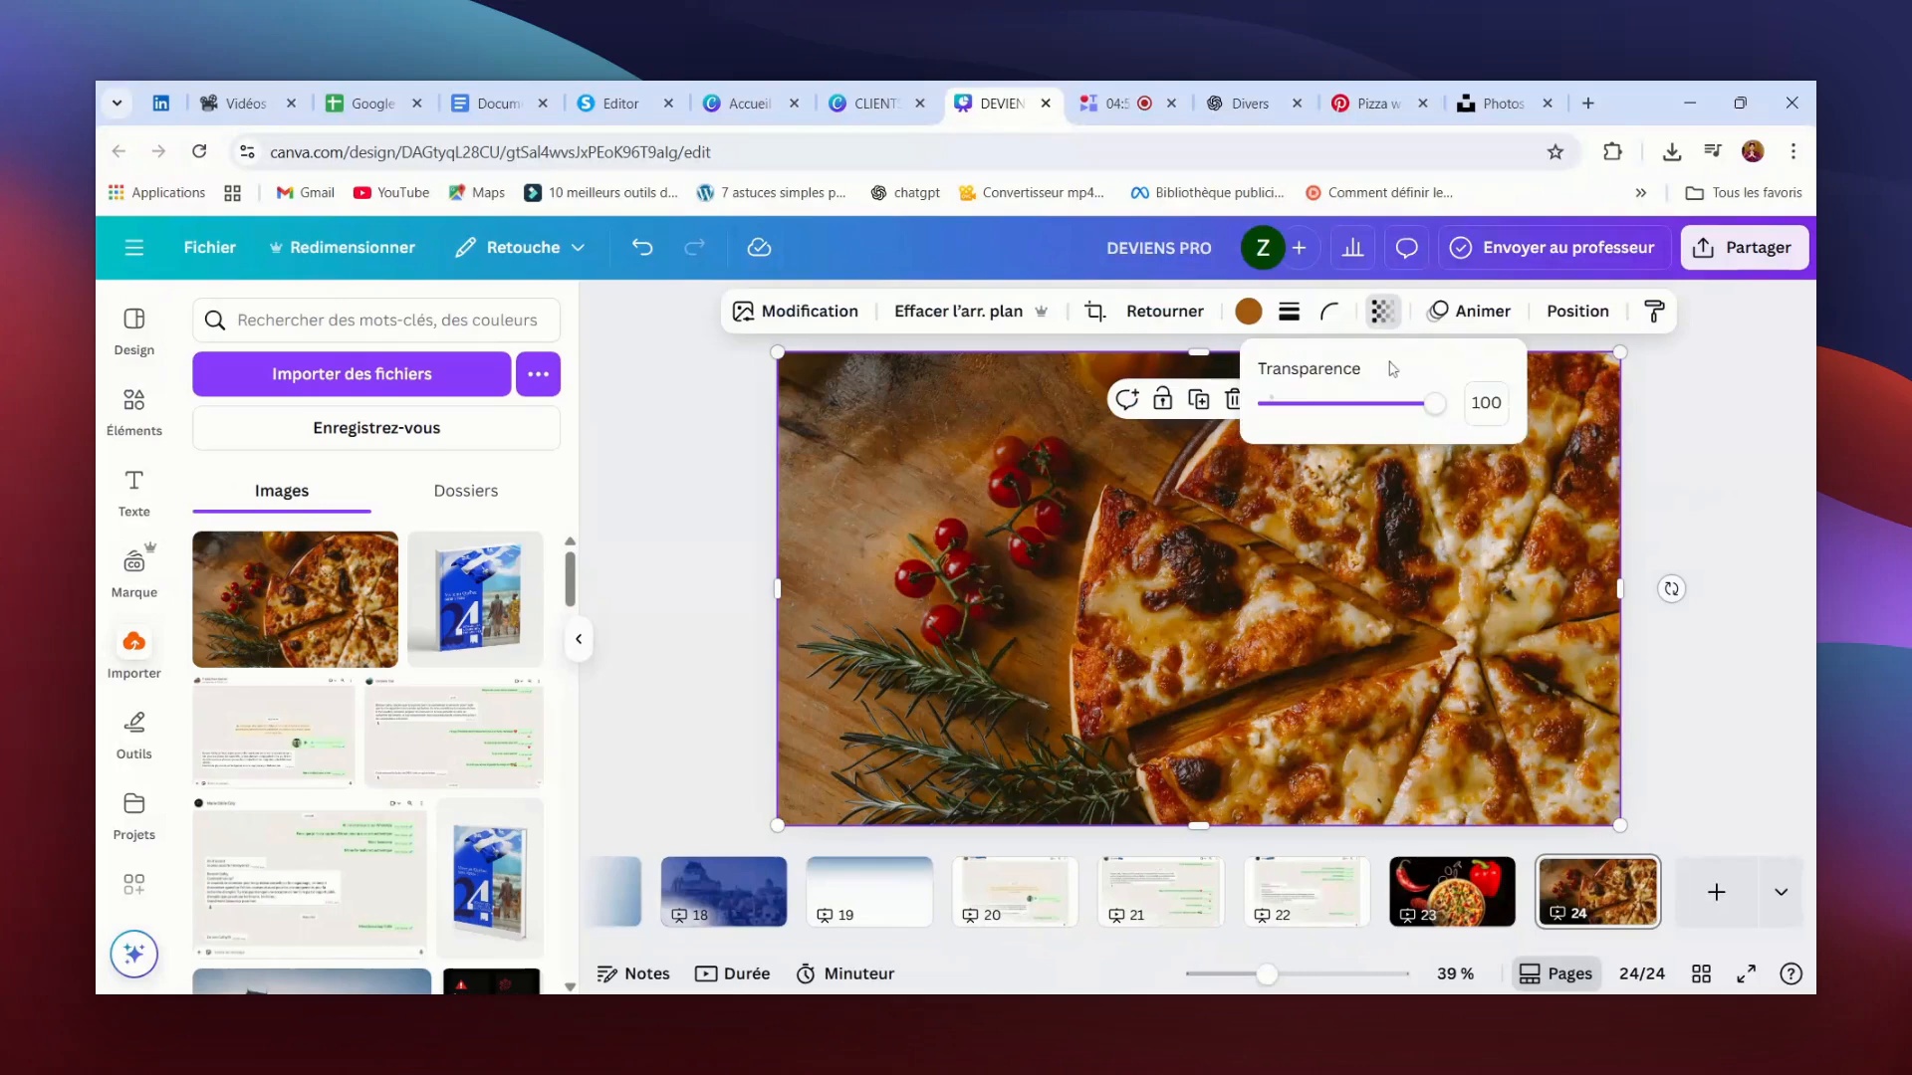
{"action": "left_click_drag", "start_coordinate": [1434, 402], "coordinate": [1280, 404]}
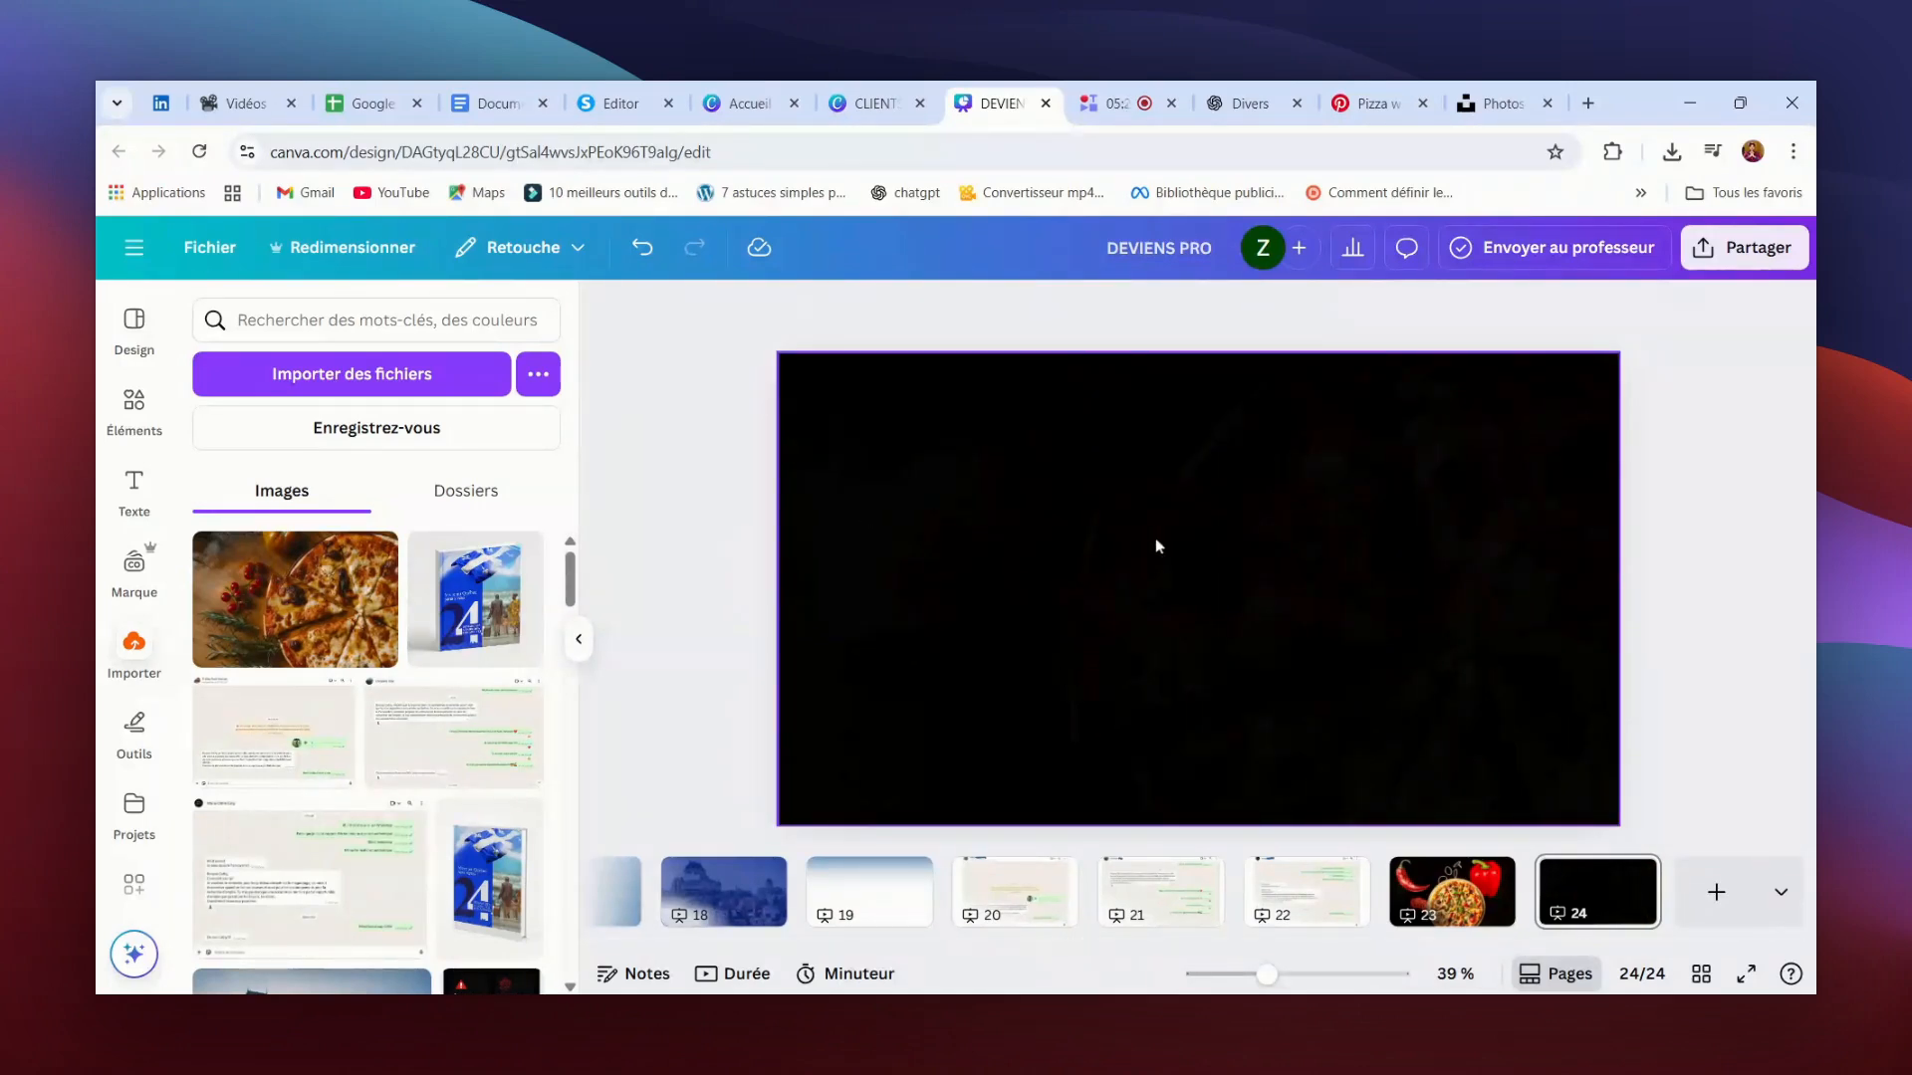
Step: Add the cut-out round pizza photo with mushrooms and basil to page 24, shrink it and place it near the bottom centre
{"action": "left_click", "coordinate": [973, 574]}
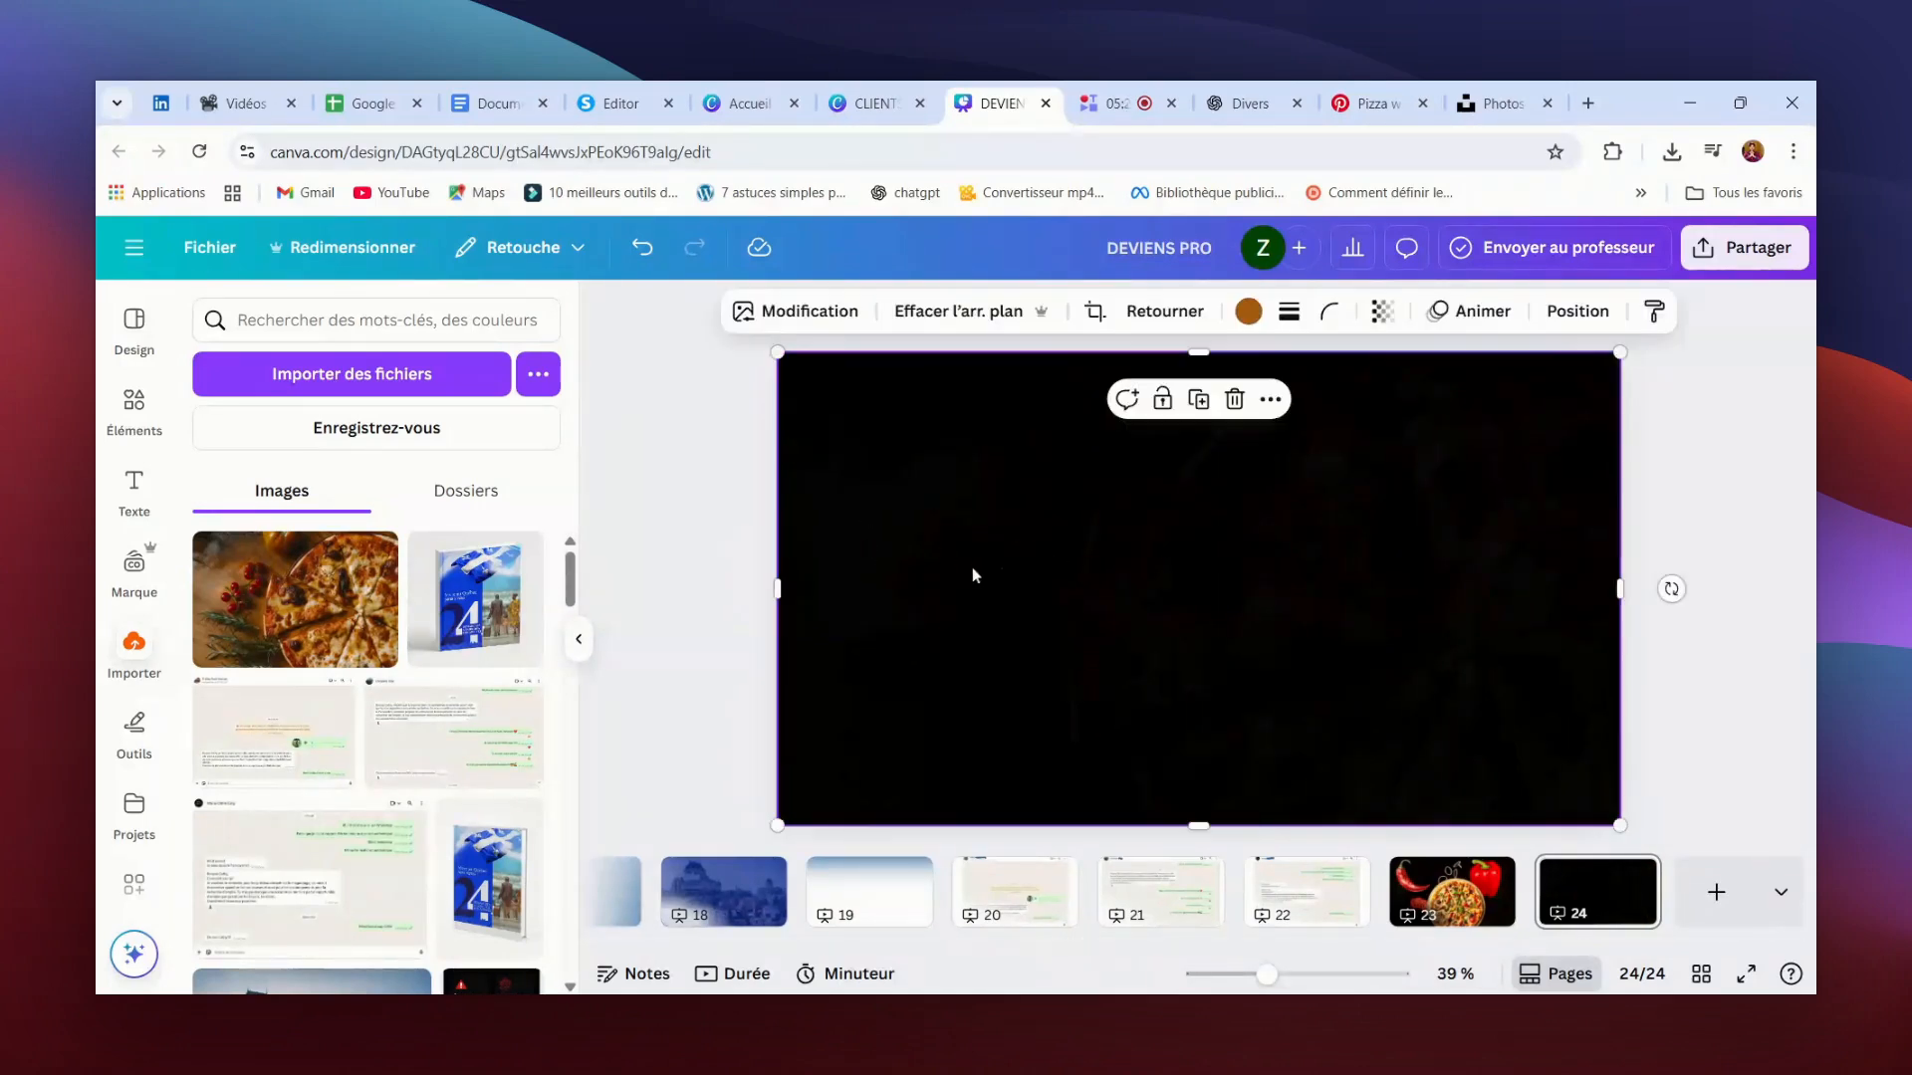
{"action": "left_click", "coordinate": [134, 409]}
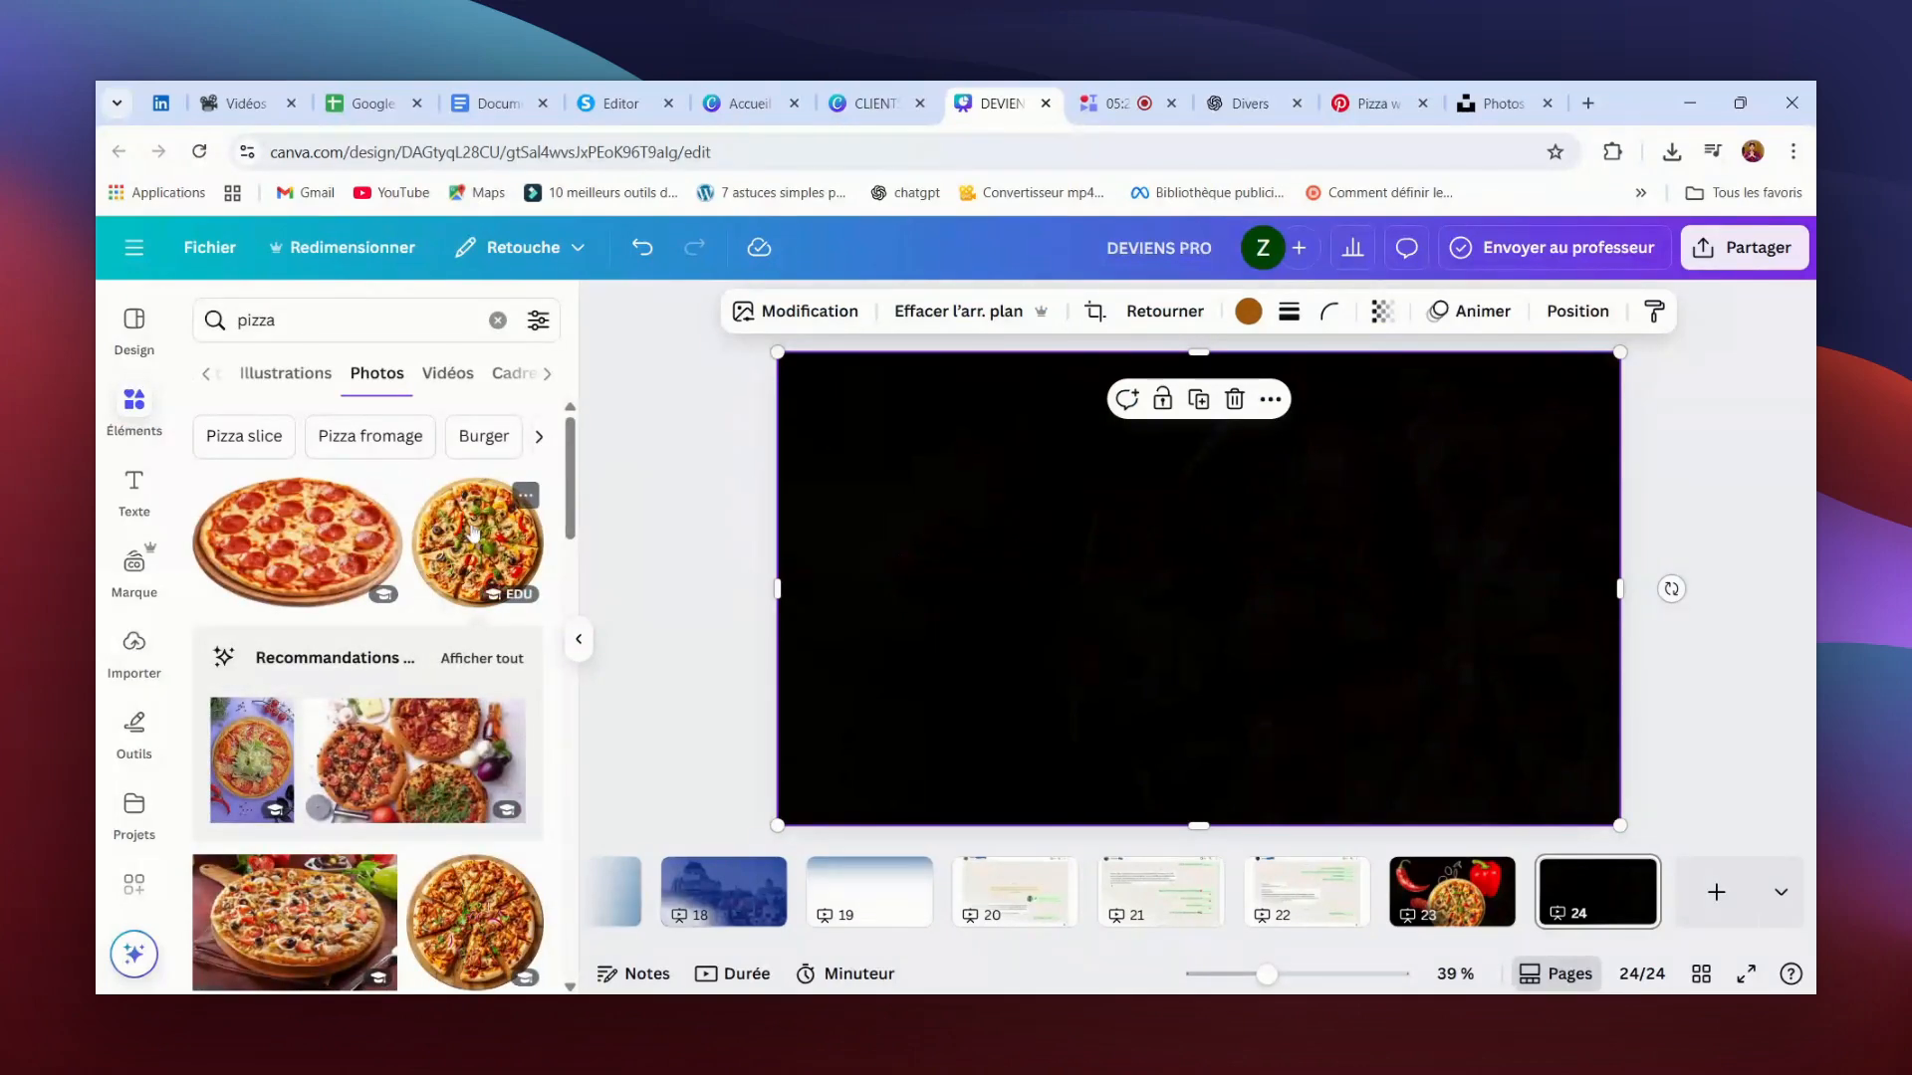
{"action": "left_click", "coordinate": [474, 534]}
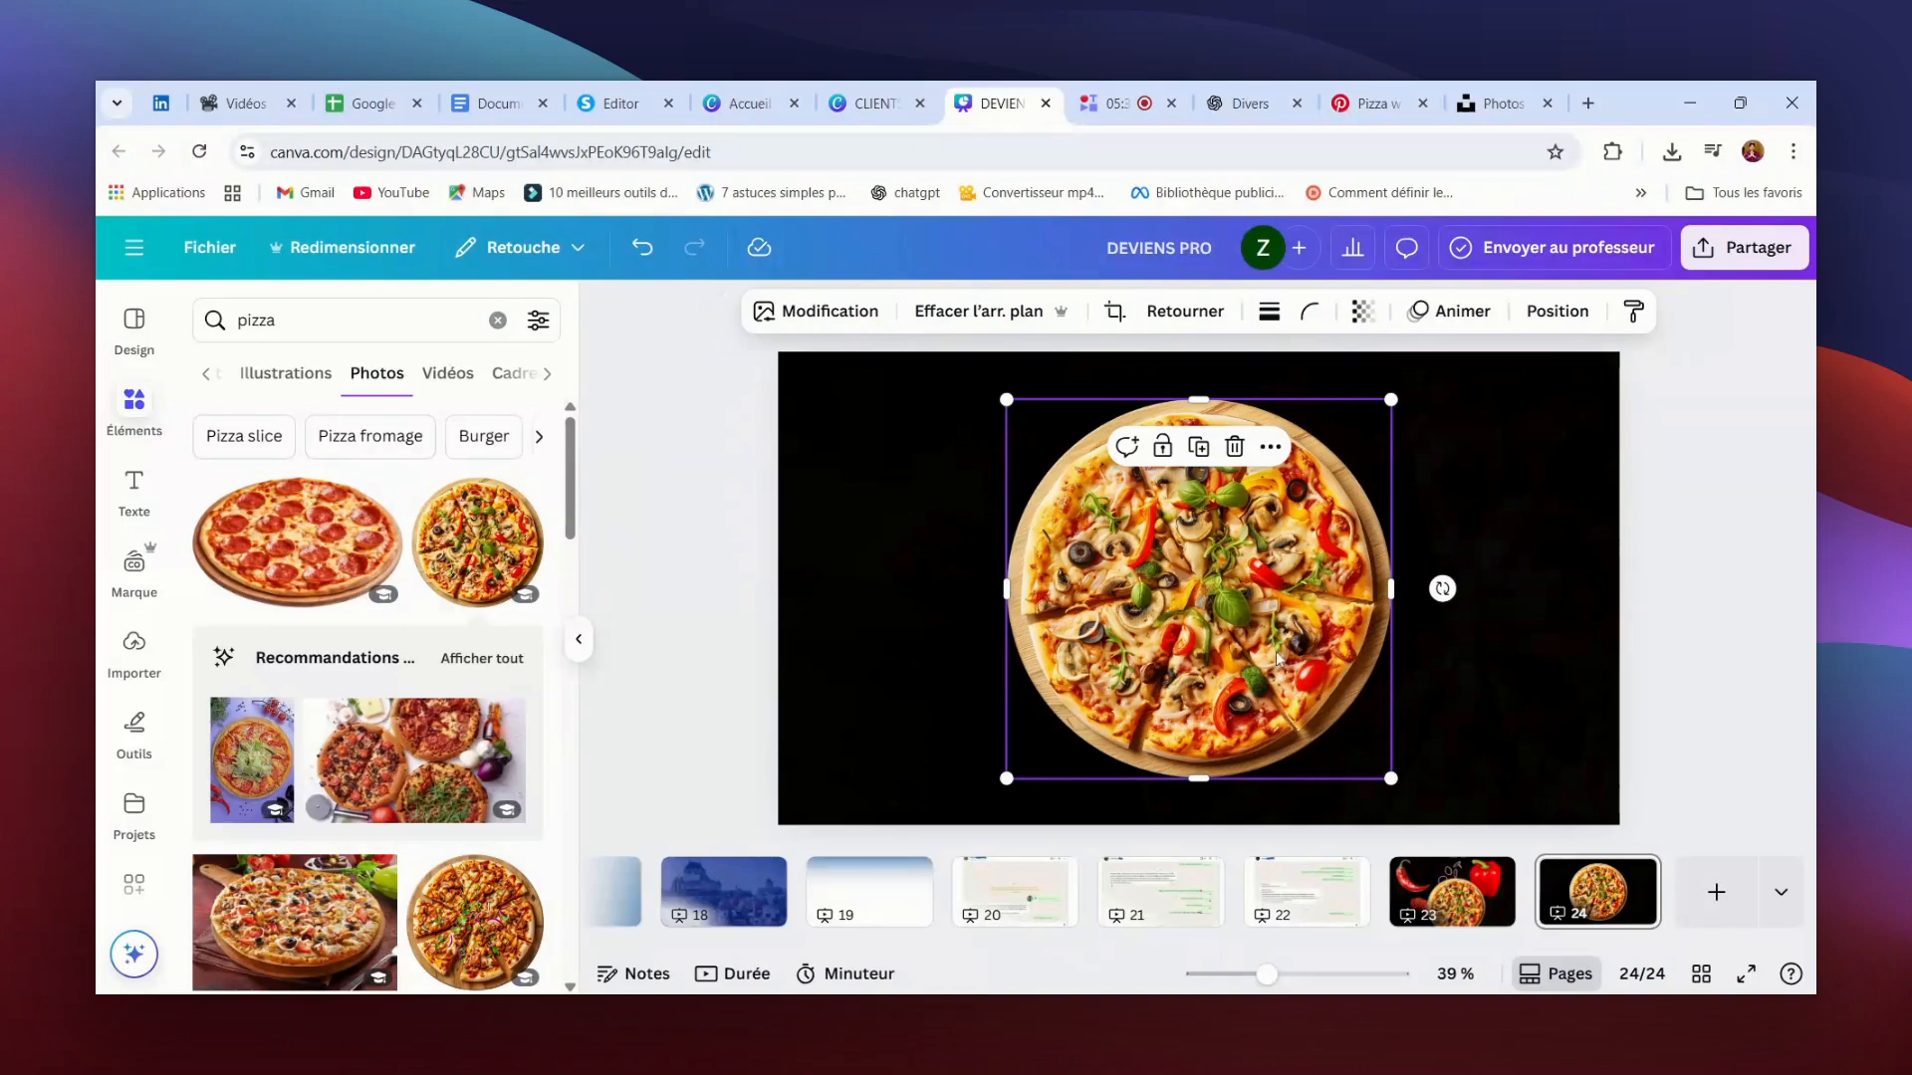
{"action": "left_click_drag", "start_coordinate": [1391, 777], "coordinate": [1252, 642]}
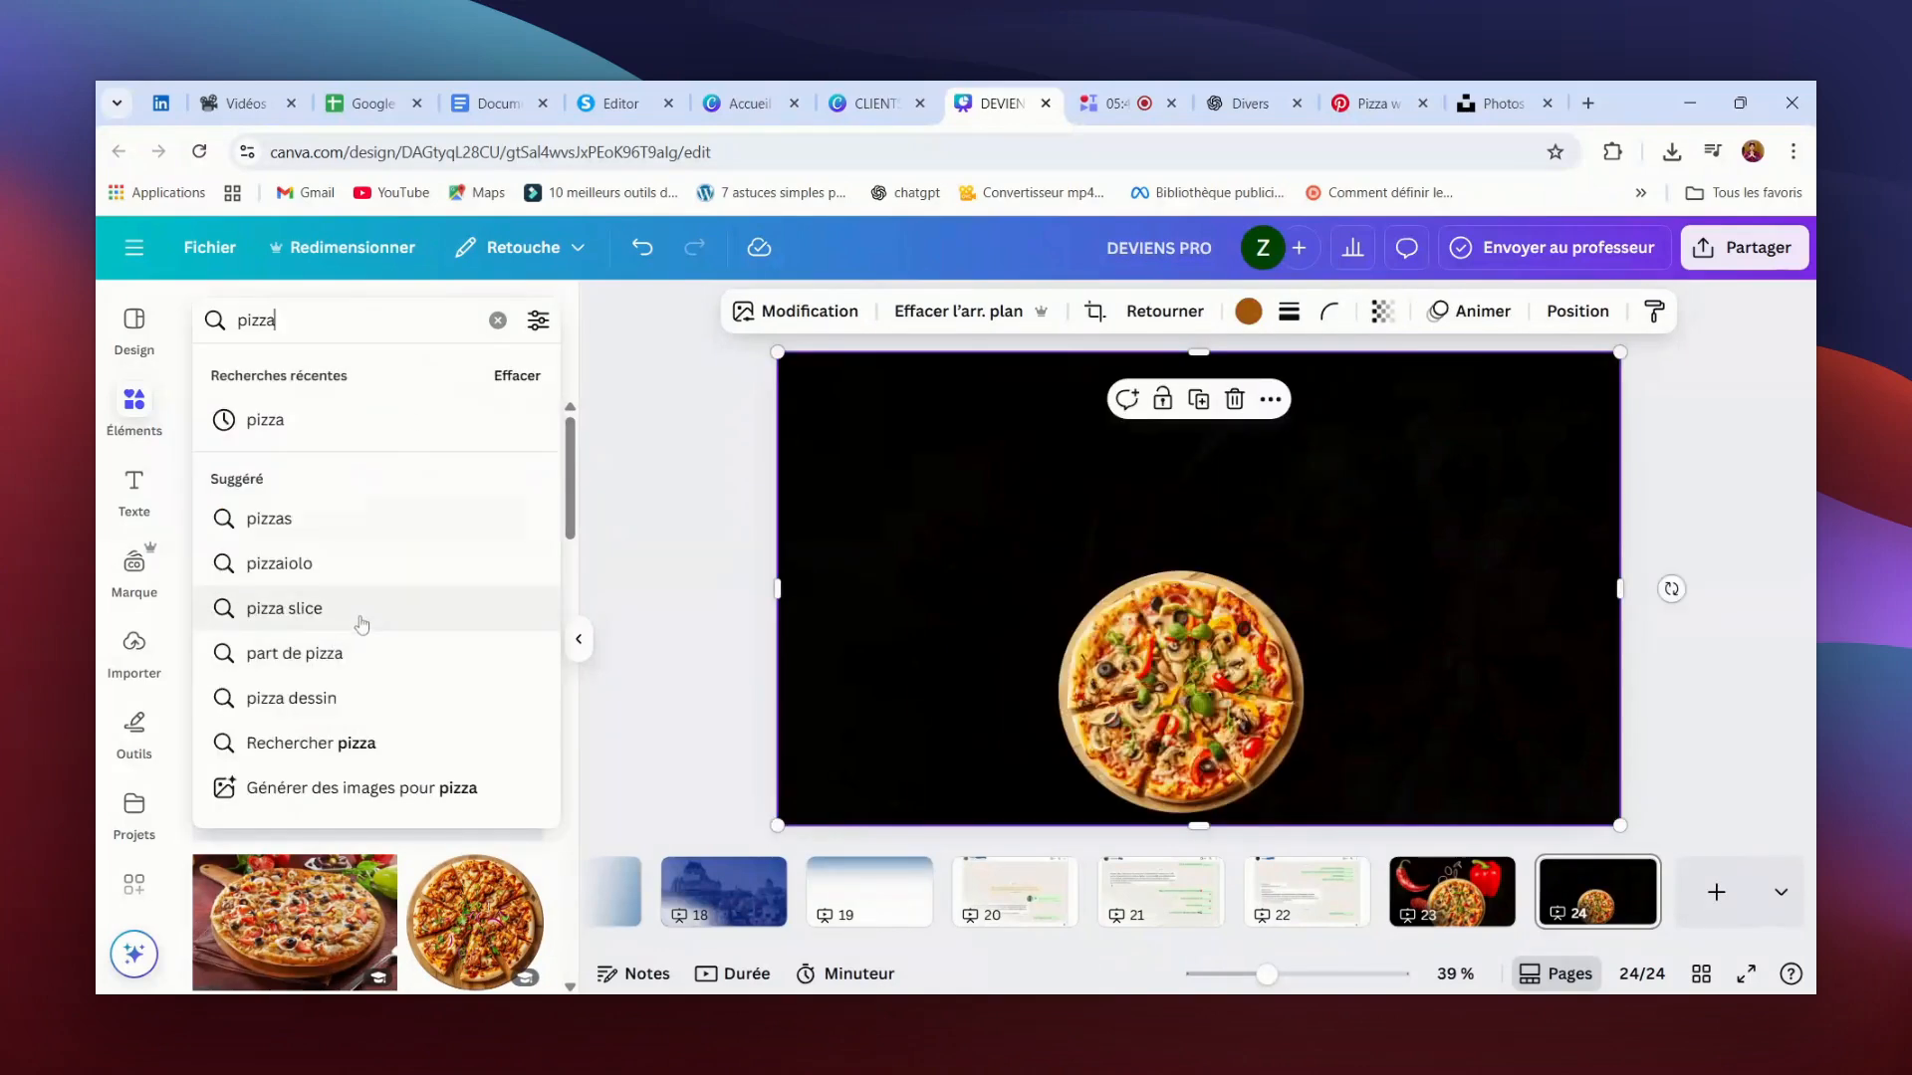
Step: Move the red bell pepper, onion rings, tomato slices and chili pepper from page 23 onto page 24
{"action": "left_click", "coordinate": [1452, 892]}
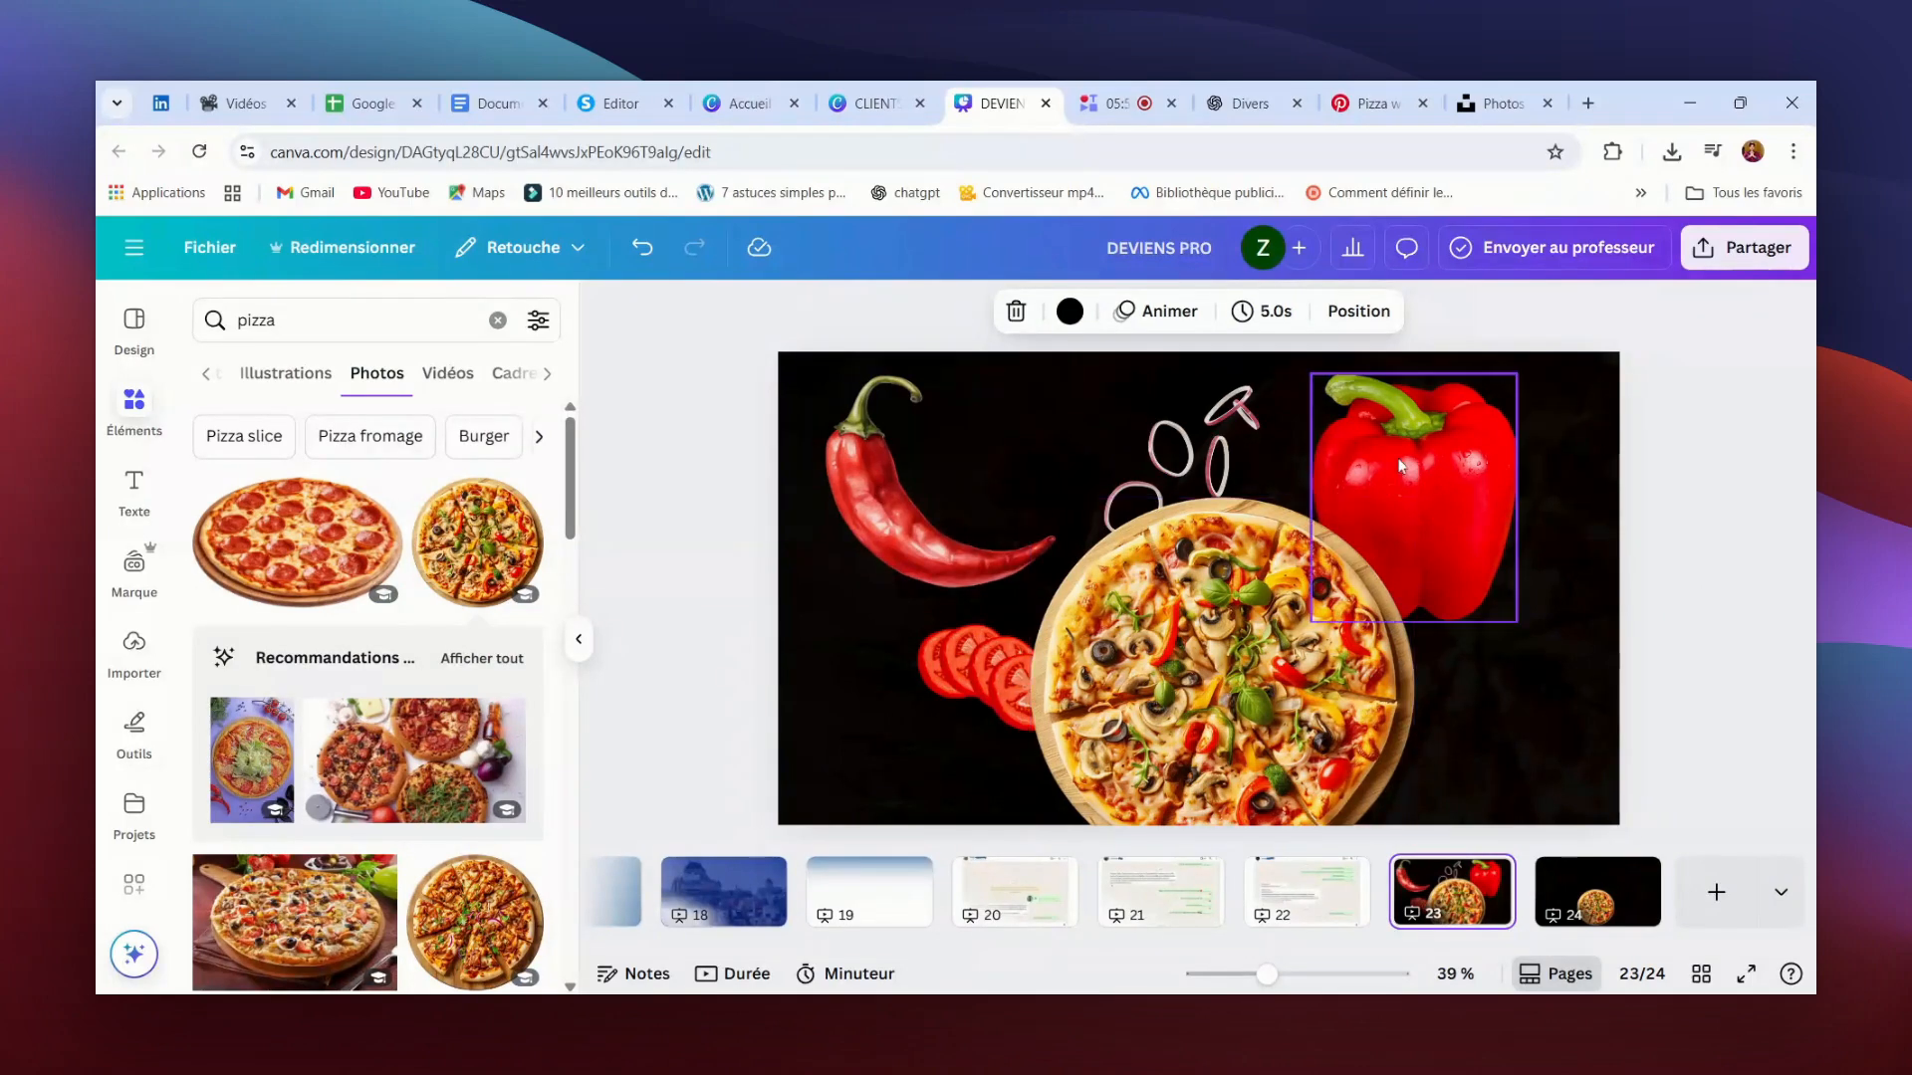
{"action": "left_click_drag", "start_coordinate": [1437, 482], "coordinate": [1493, 548]}
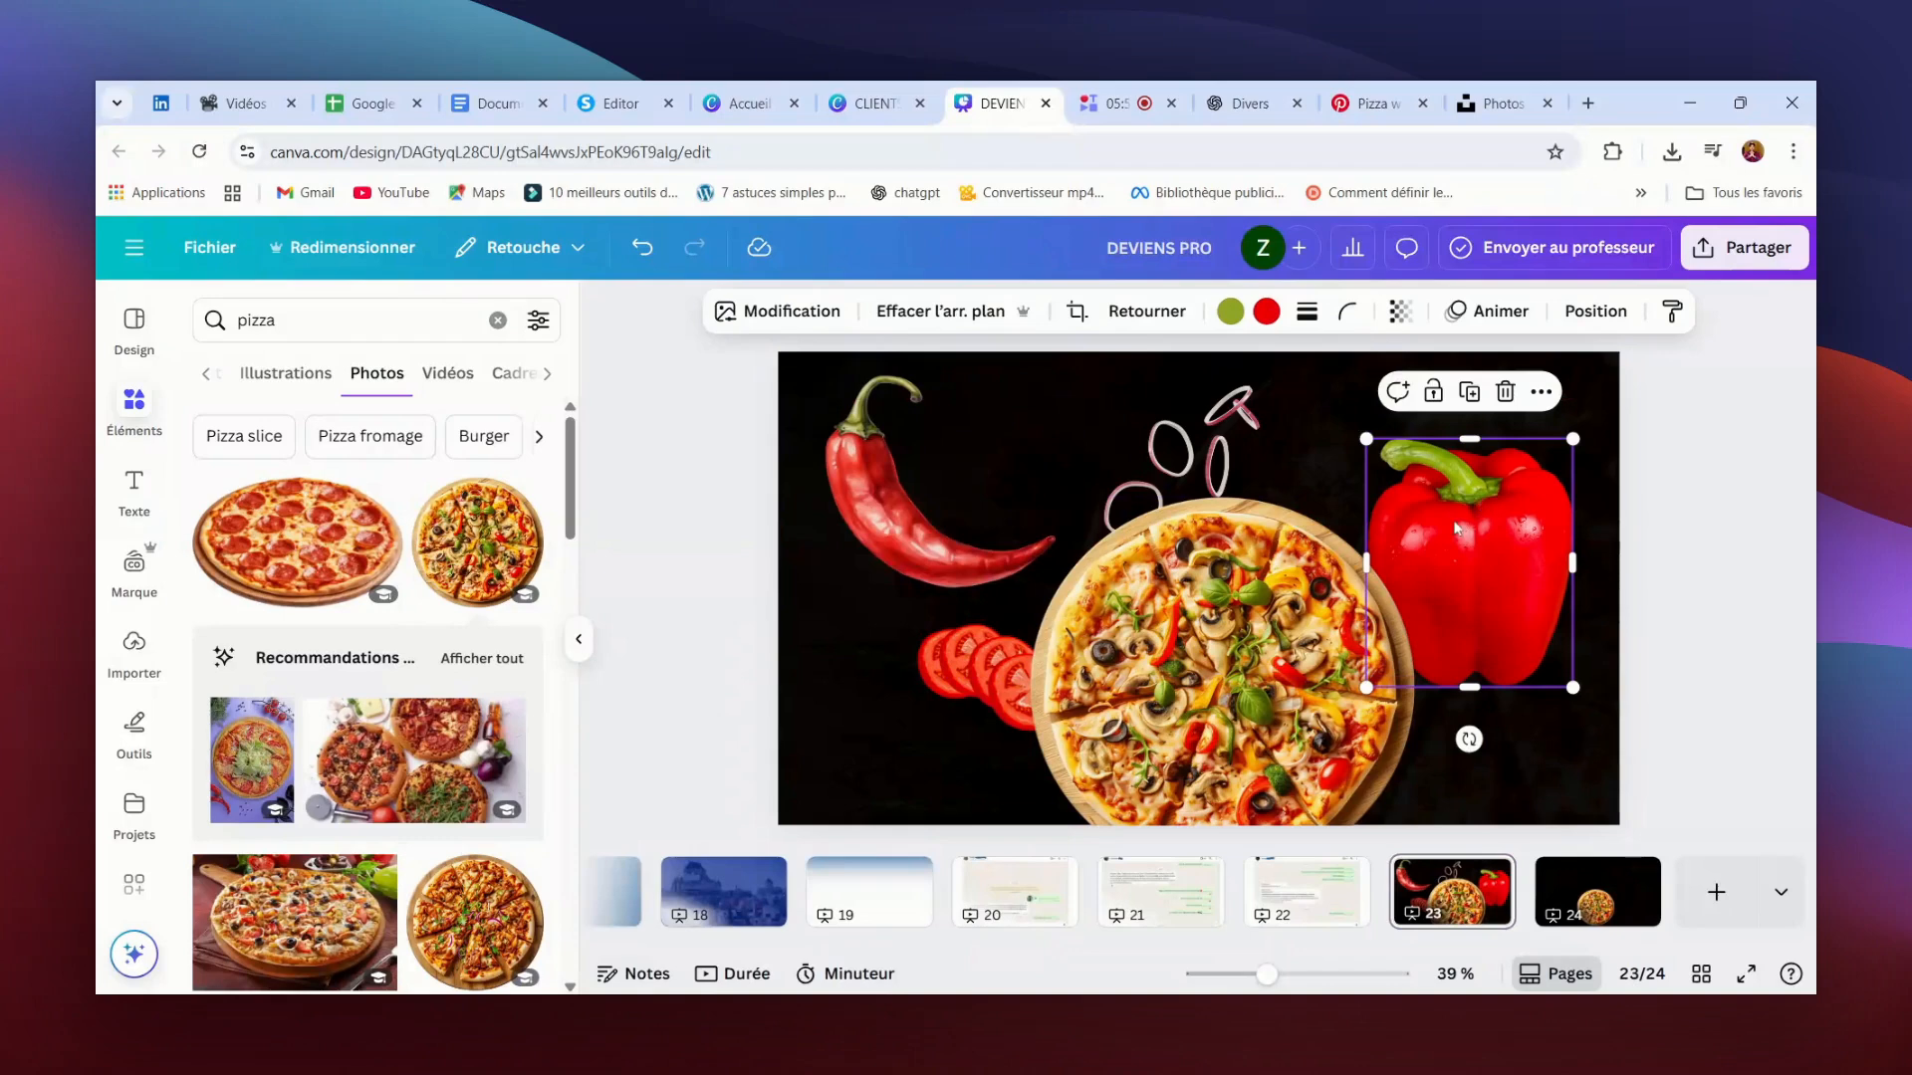
{"action": "left_click_drag", "start_coordinate": [1454, 528], "coordinate": [1574, 852]}
{"action": "left_click", "coordinate": [1452, 890]}
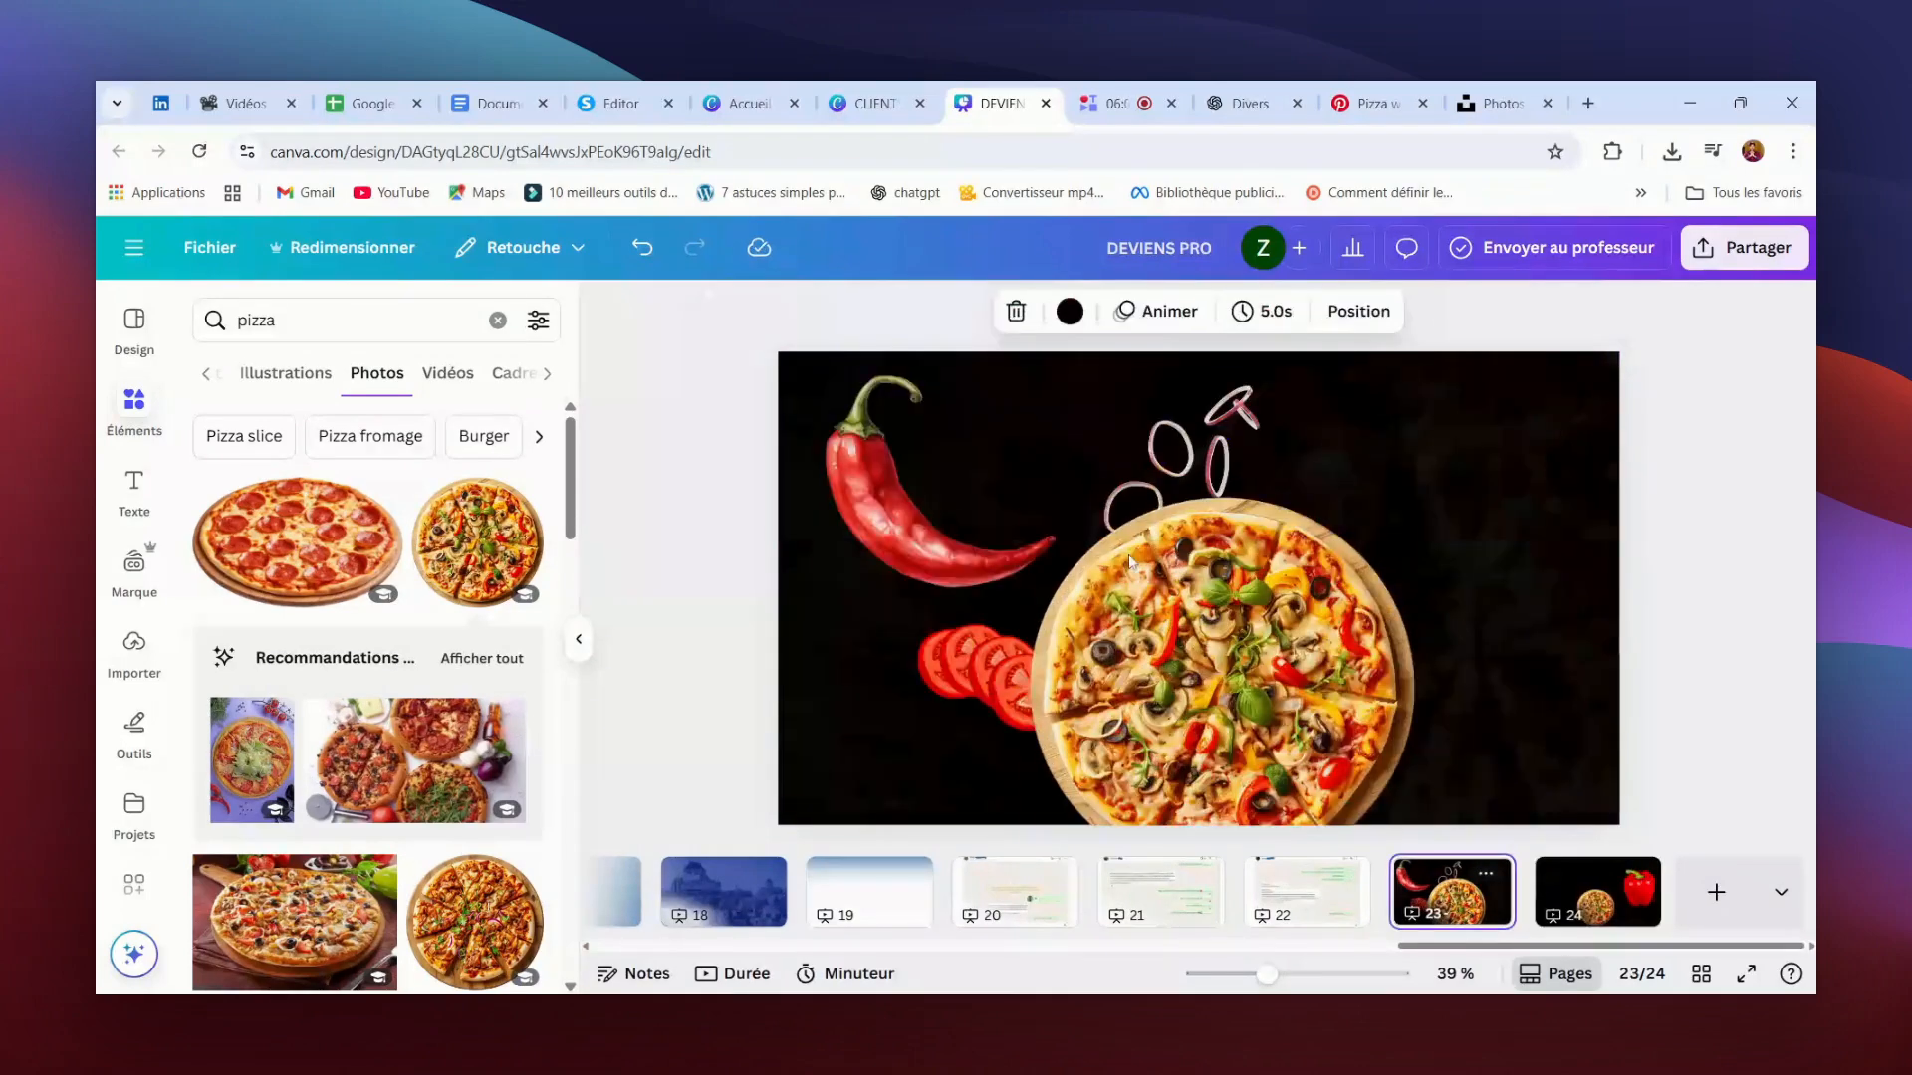
{"action": "left_click_drag", "start_coordinate": [1189, 445], "coordinate": [1550, 876]}
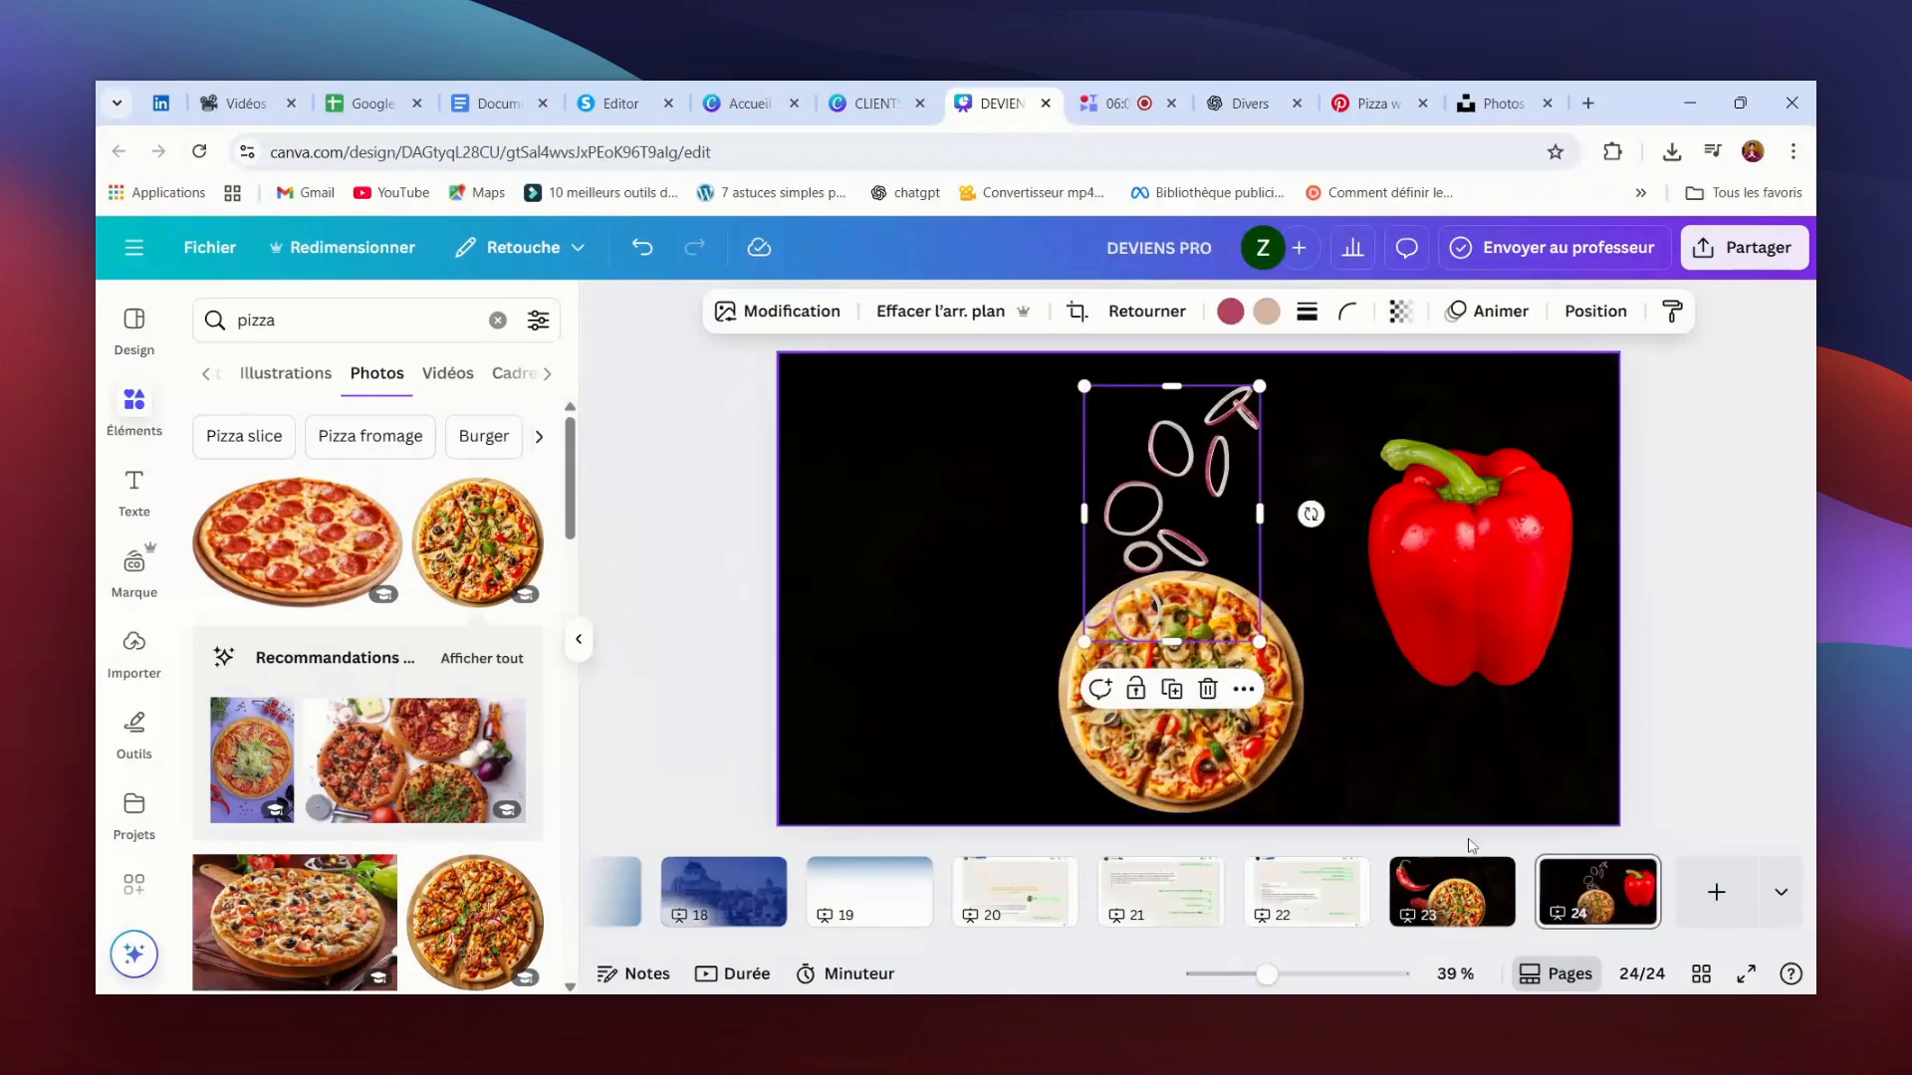
{"action": "left_click", "coordinate": [1451, 890]}
{"action": "left_click_drag", "start_coordinate": [887, 542], "coordinate": [1591, 878]}
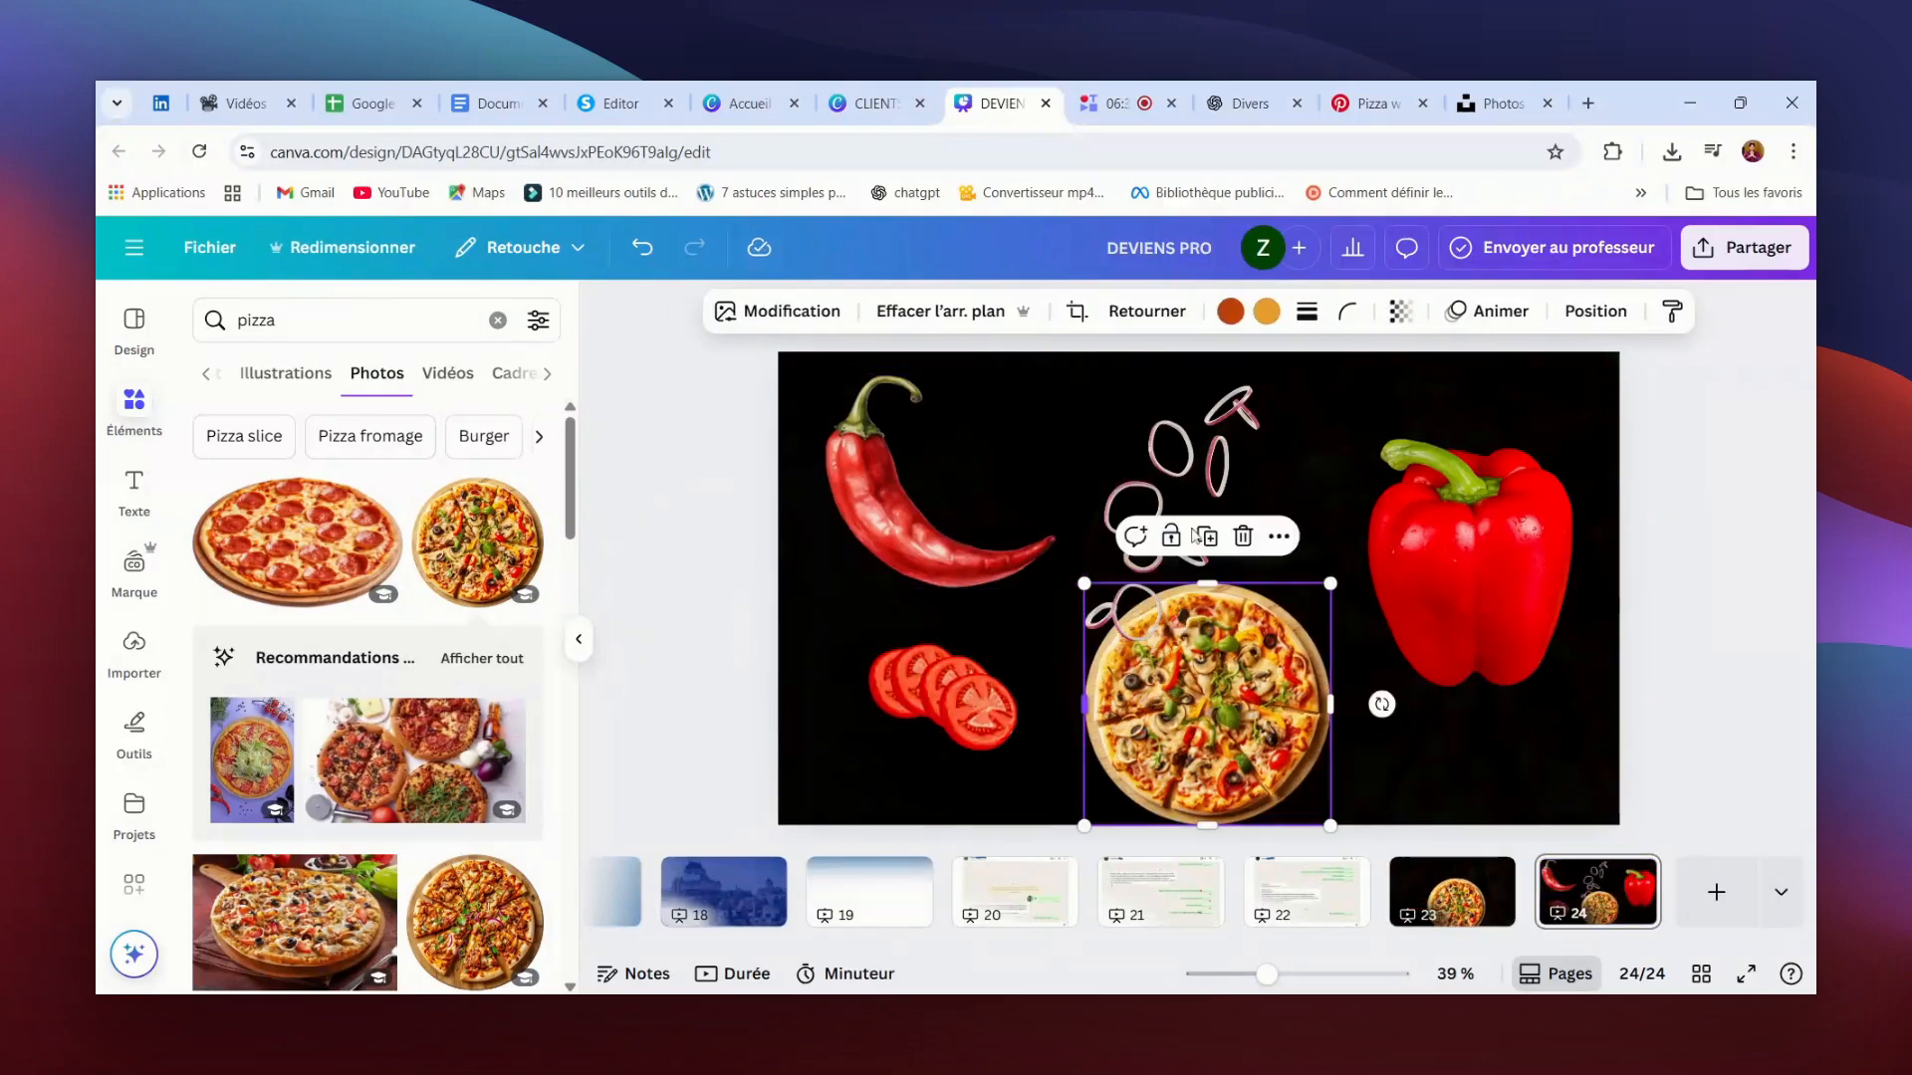
Step: Shrink the red bell pepper, reposition it in the page's upper-right area and shift the onion rings slightly to the right
{"action": "left_click", "coordinate": [1497, 535]}
{"action": "left_click_drag", "start_coordinate": [1573, 687], "coordinate": [1464, 555]}
{"action": "left_click_drag", "start_coordinate": [1425, 485], "coordinate": [1489, 482]}
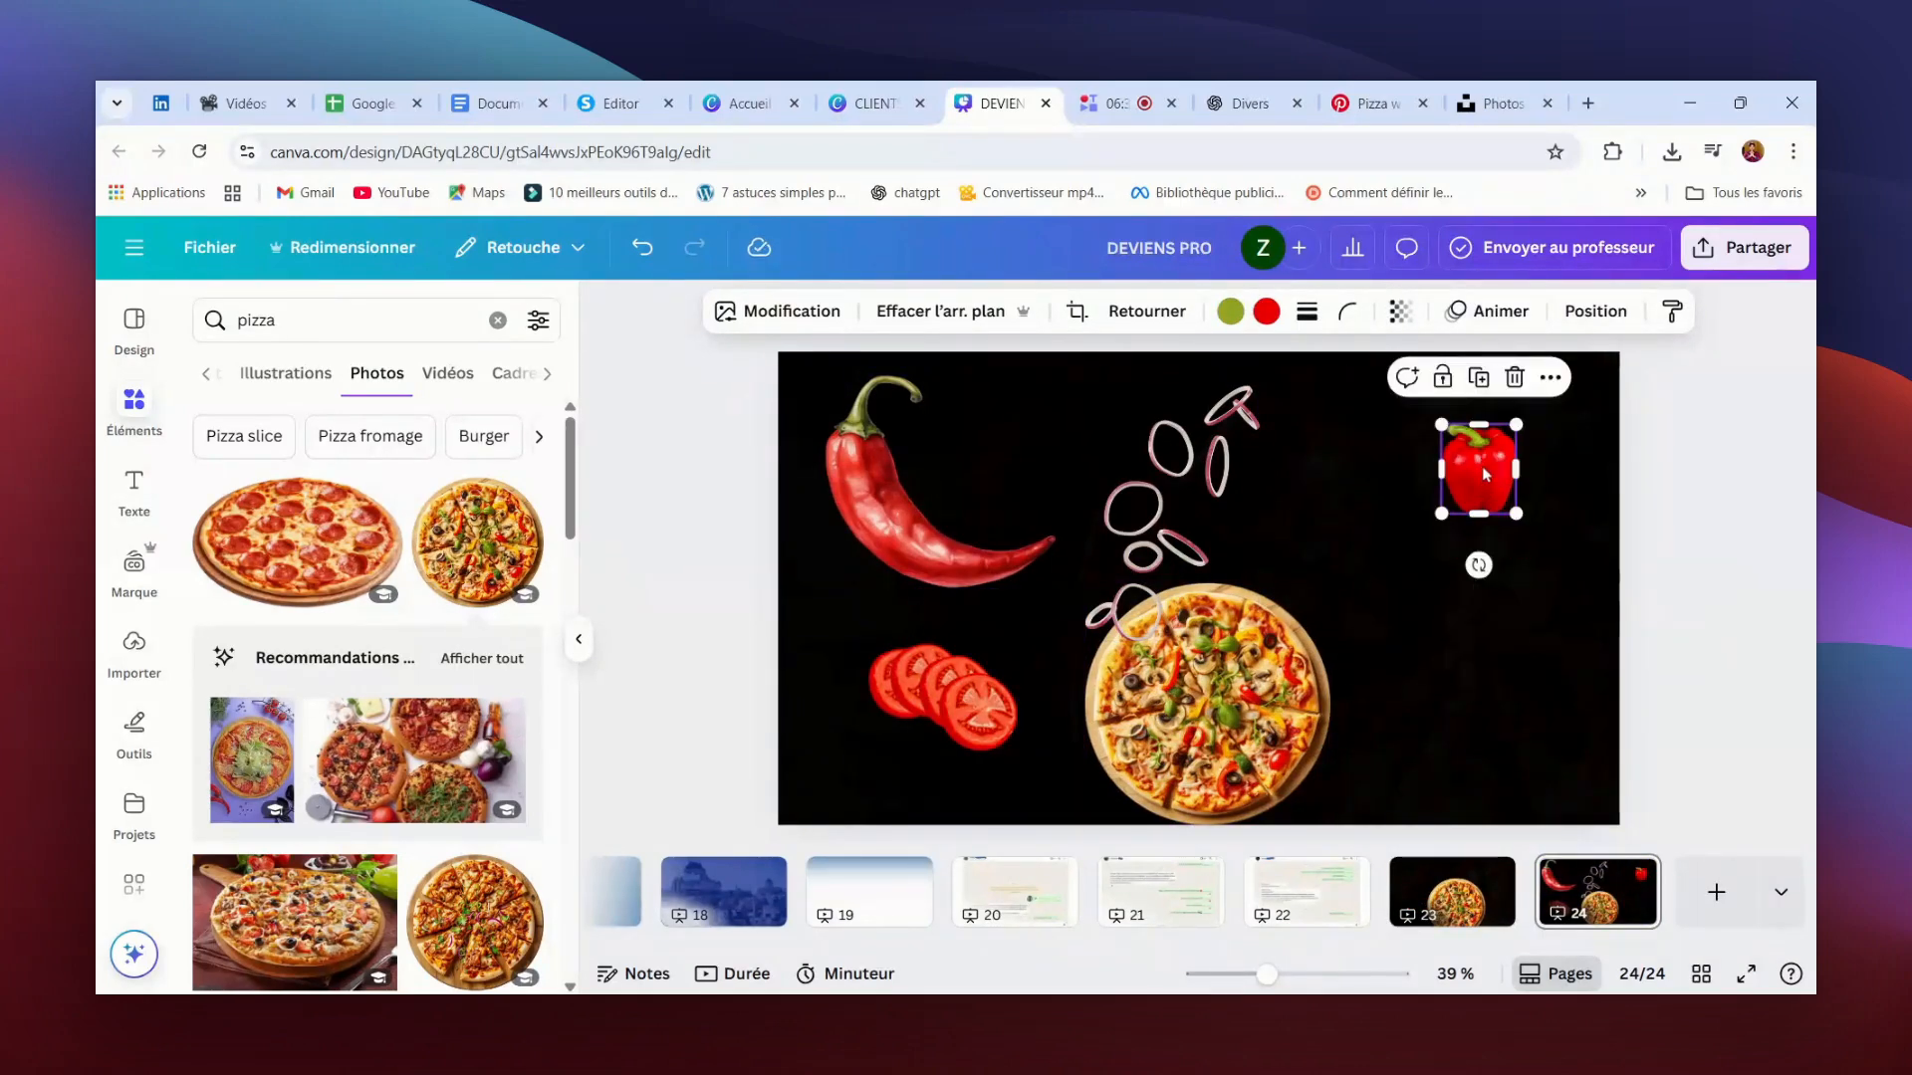
{"action": "left_click_drag", "start_coordinate": [1486, 480], "coordinate": [1494, 452]}
{"action": "left_click_drag", "start_coordinate": [1183, 502], "coordinate": [1210, 502]}
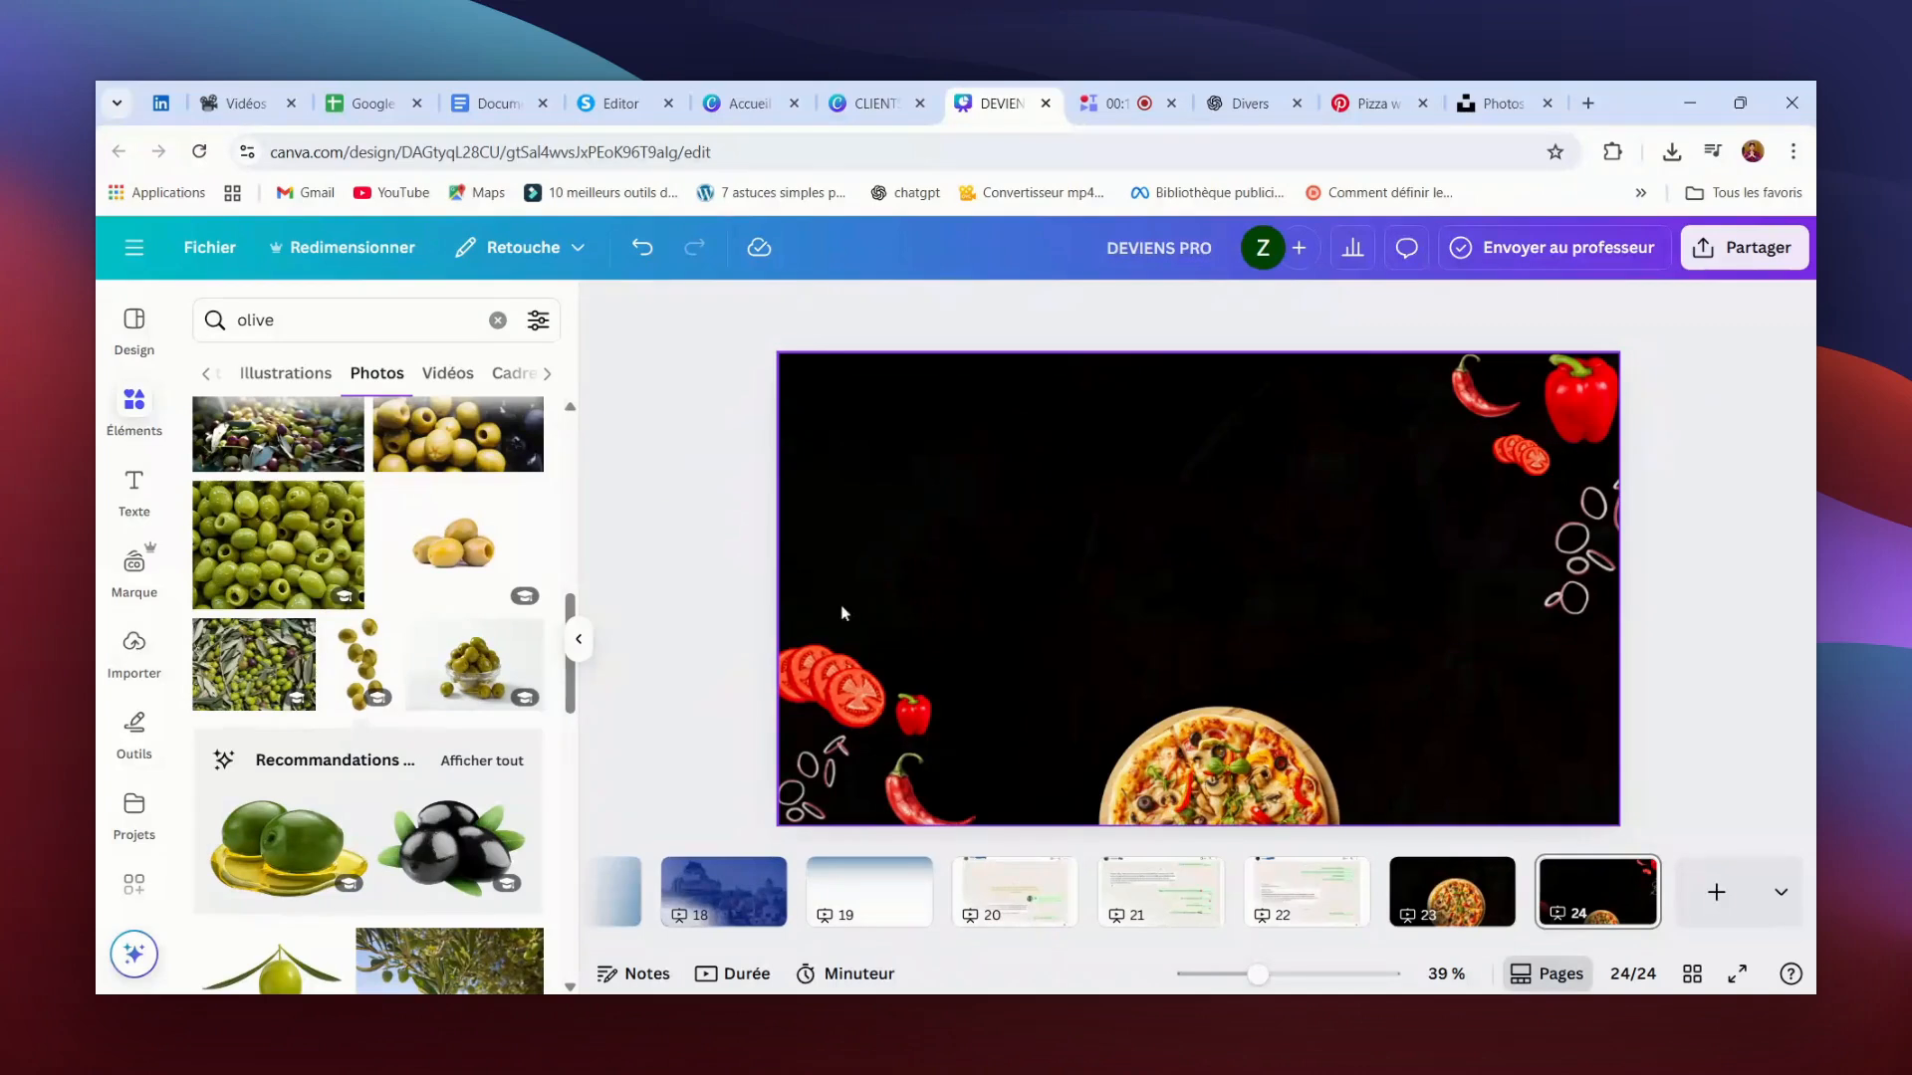
Step: Select the tomato, pepper, onion and chili images in the page's lower-left corner together and examine their animation settings
{"action": "left_click_drag", "start_coordinate": [814, 624], "coordinate": [924, 773]}
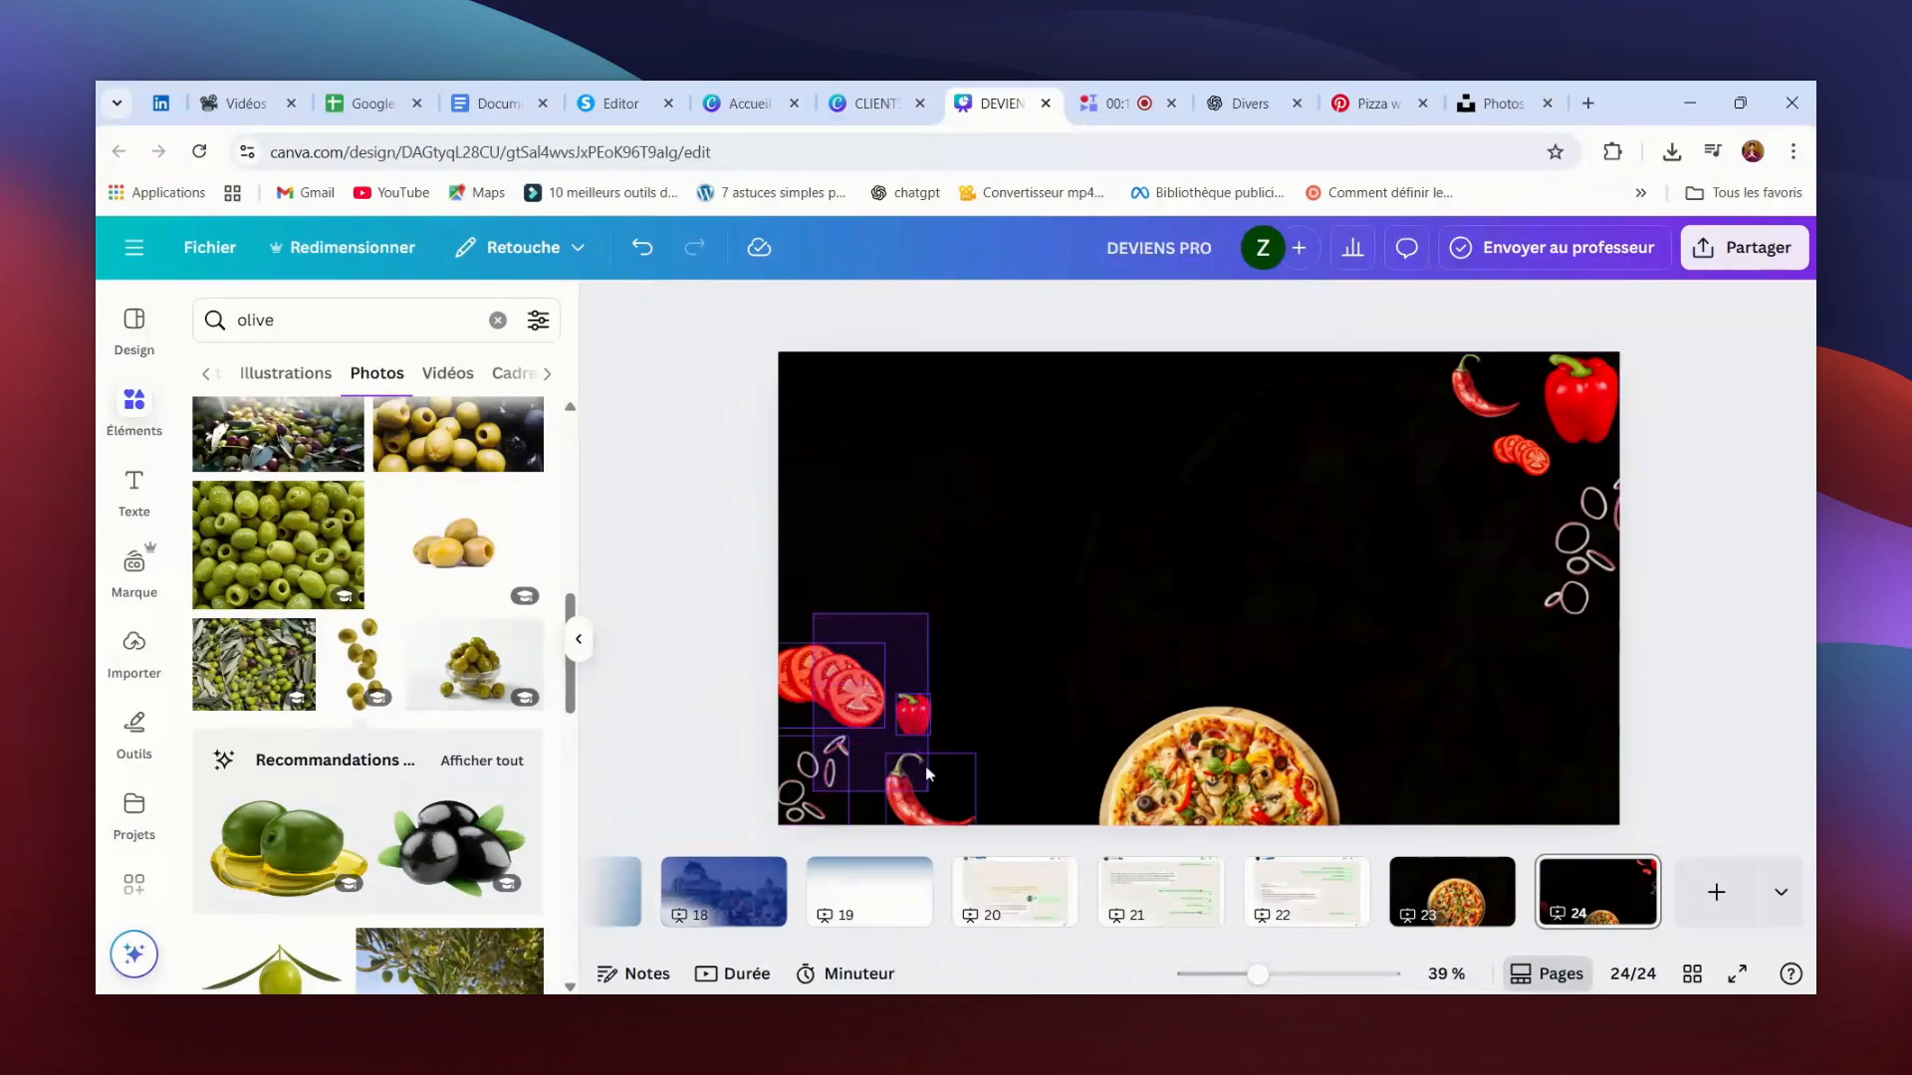
{"action": "left_click_drag", "start_coordinate": [864, 703], "coordinate": [866, 705]}
{"action": "left_click", "coordinate": [1255, 311]}
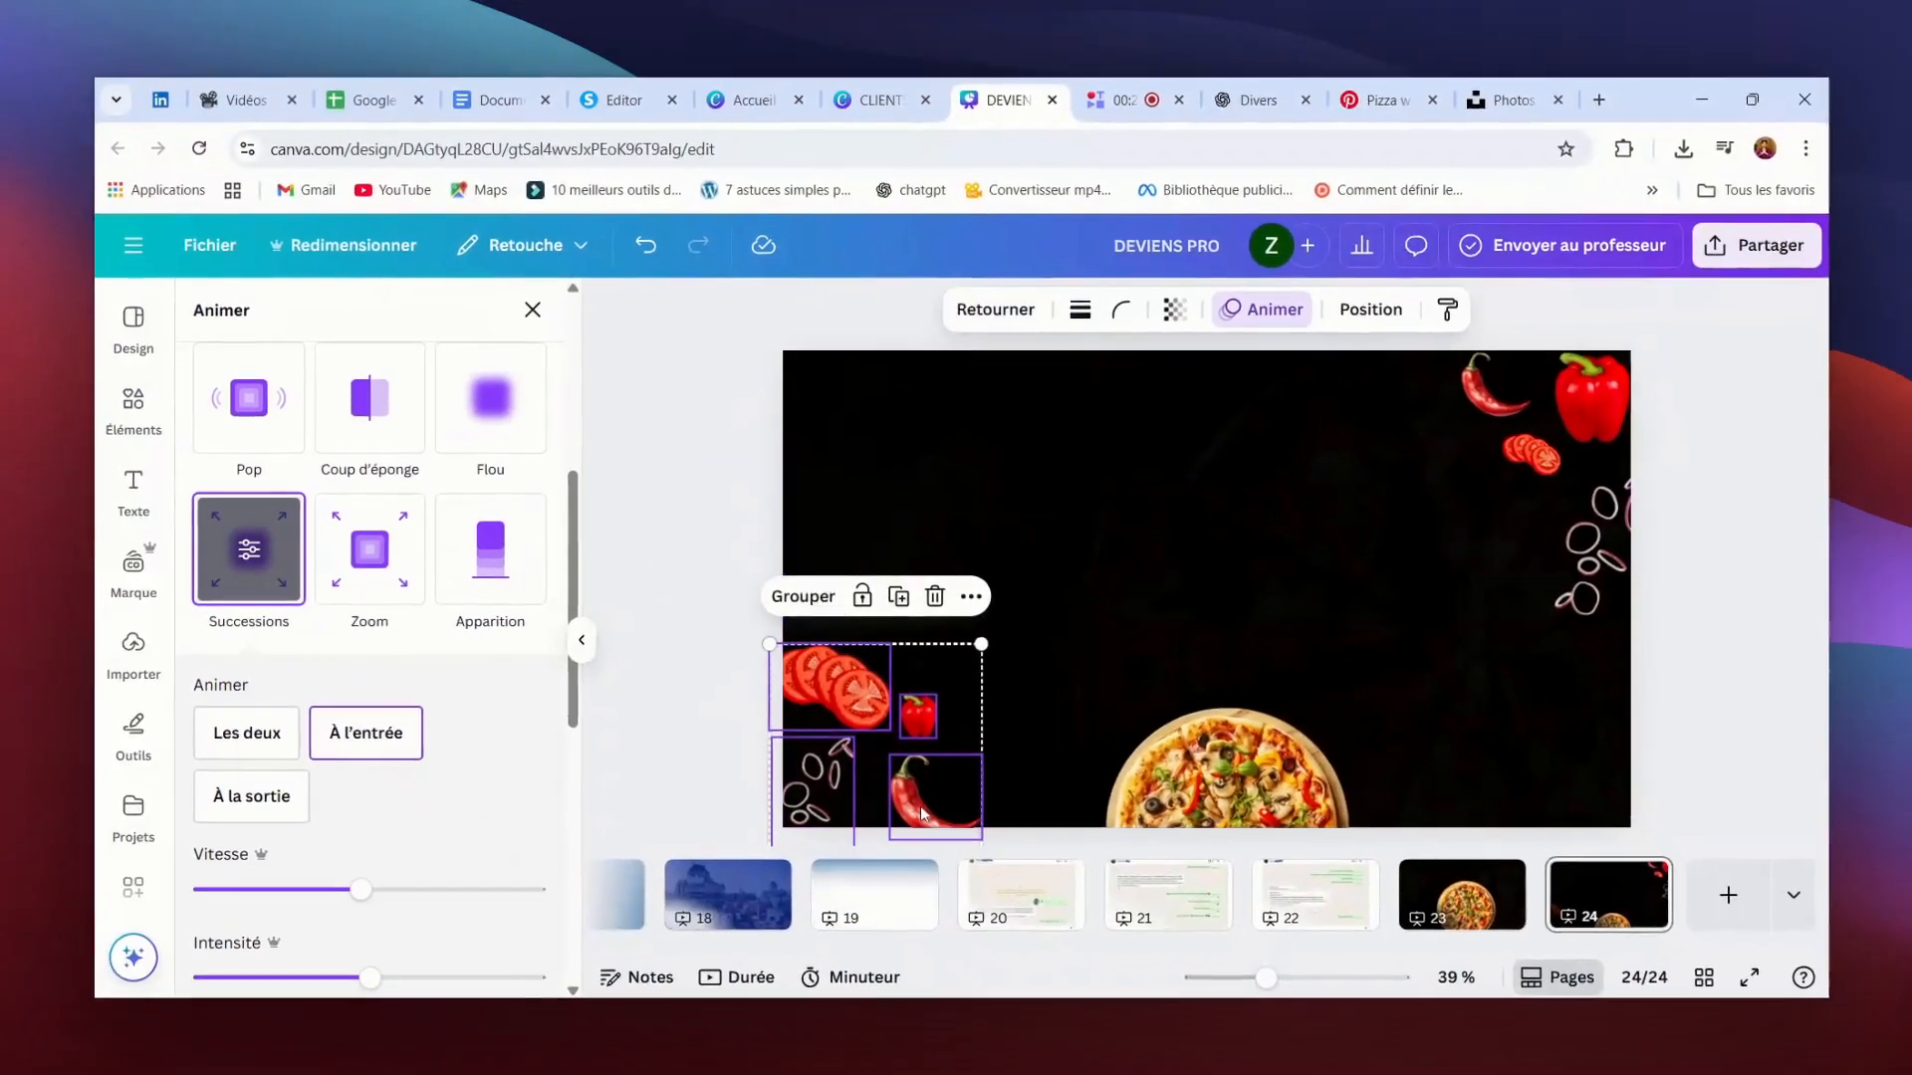
{"action": "left_click", "coordinate": [1433, 378]}
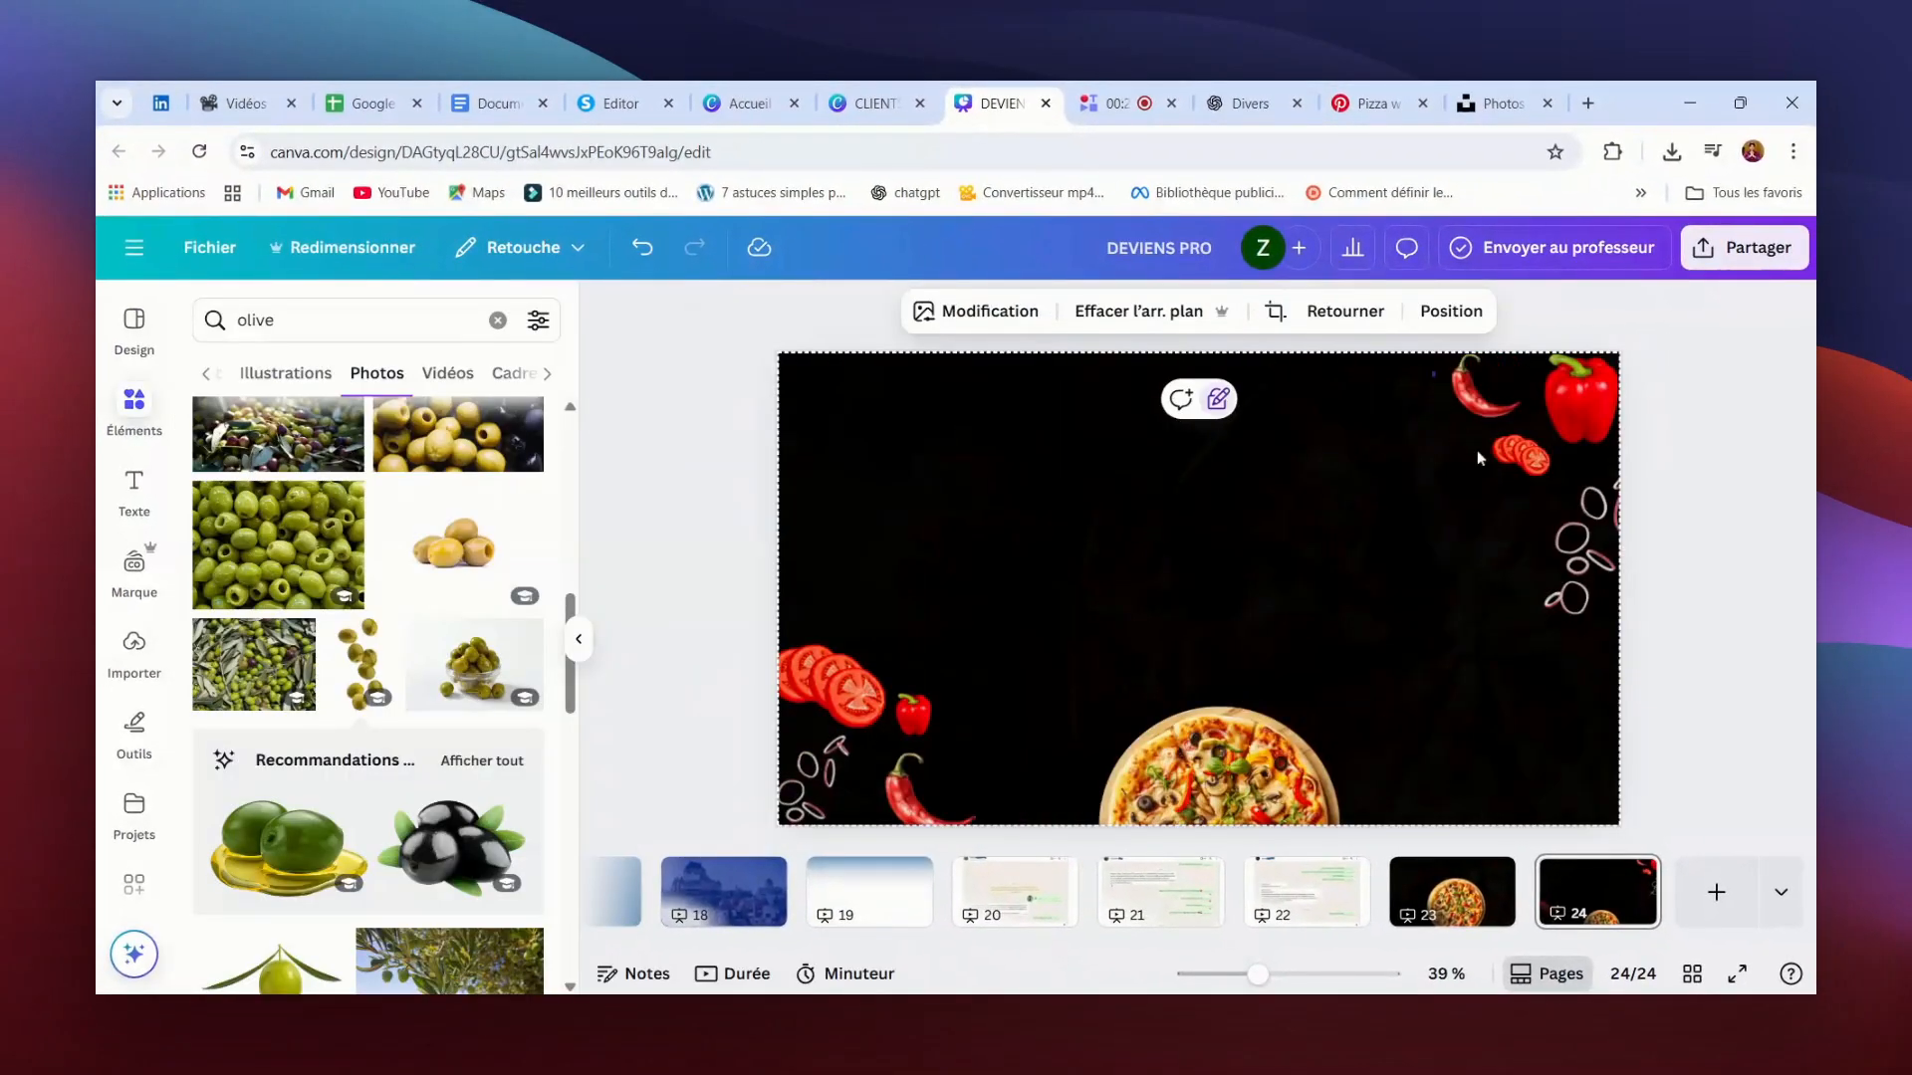
Step: Select the ingredient images in the page's upper-right corner together, and examine the animations available for the pizza photo
{"action": "left_click_drag", "start_coordinate": [1431, 346], "coordinate": [1638, 617]}
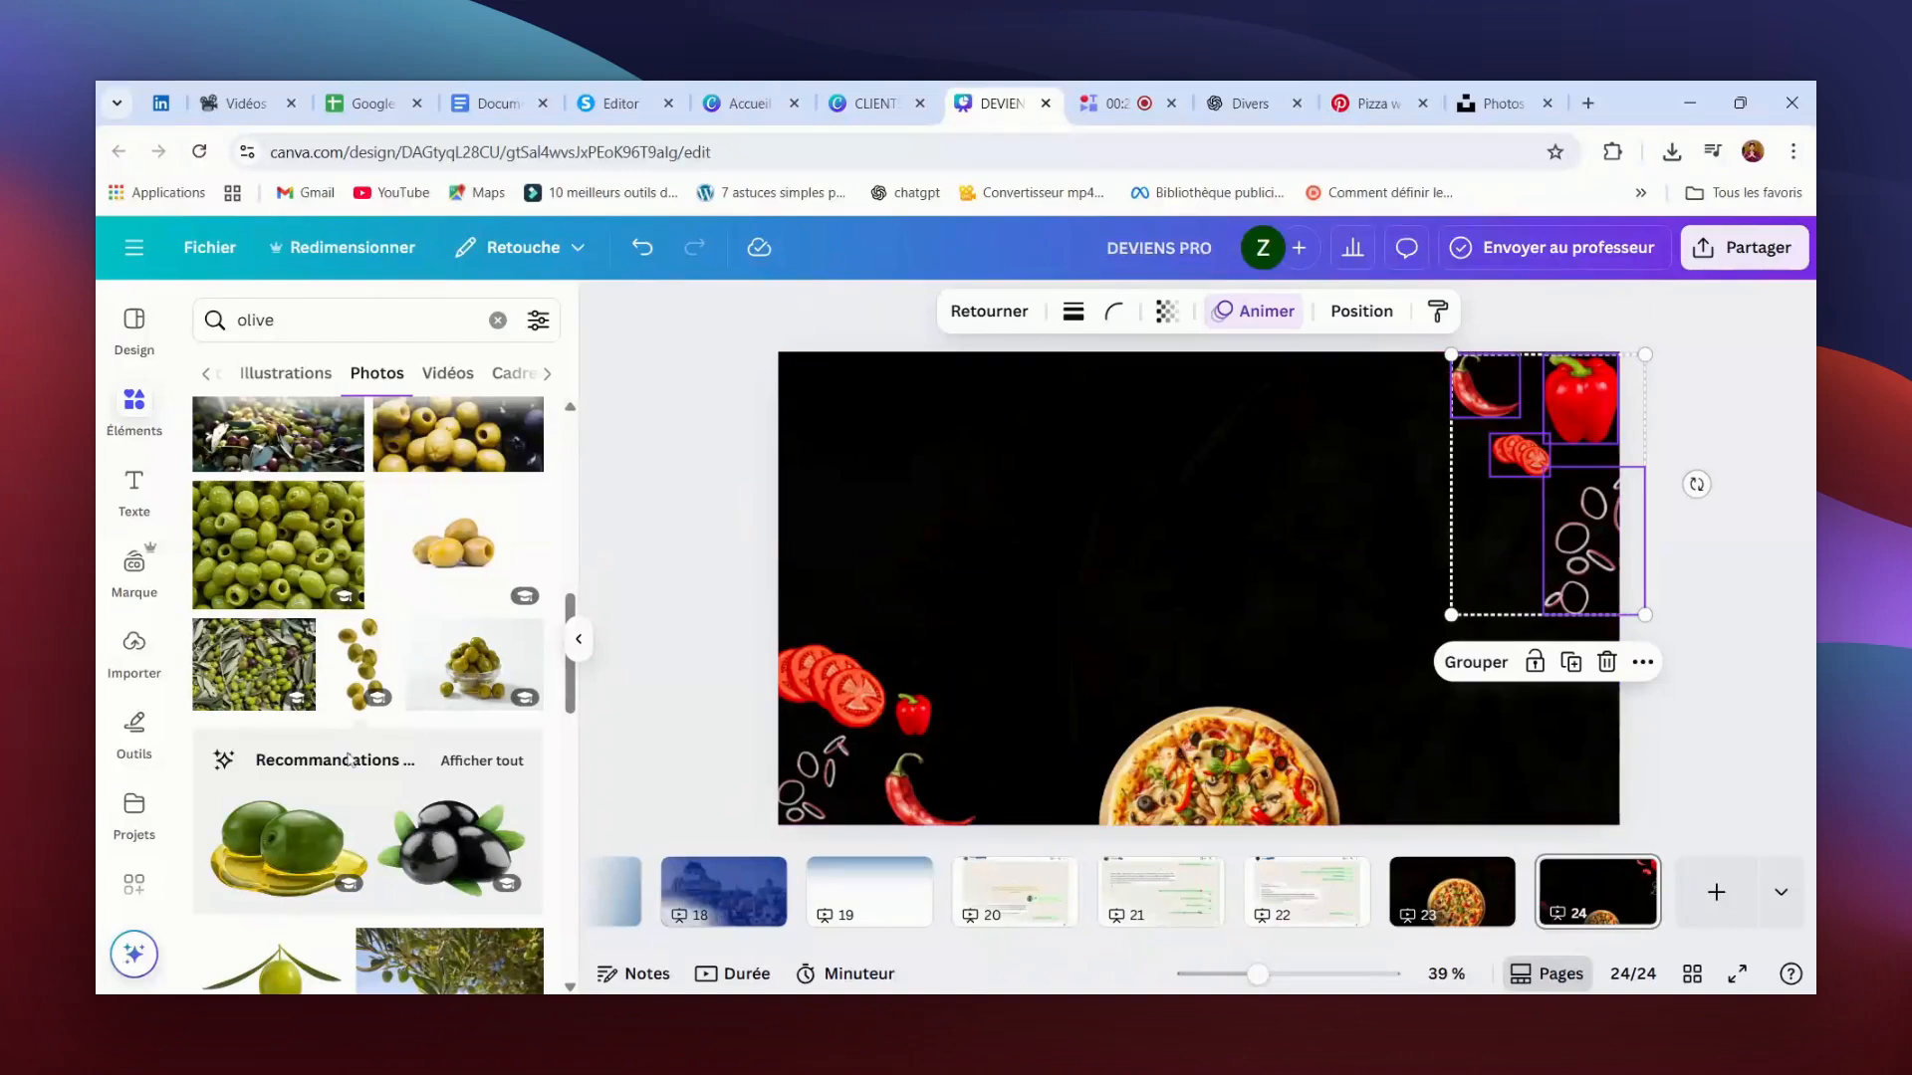
{"action": "left_click", "coordinate": [1373, 500]}
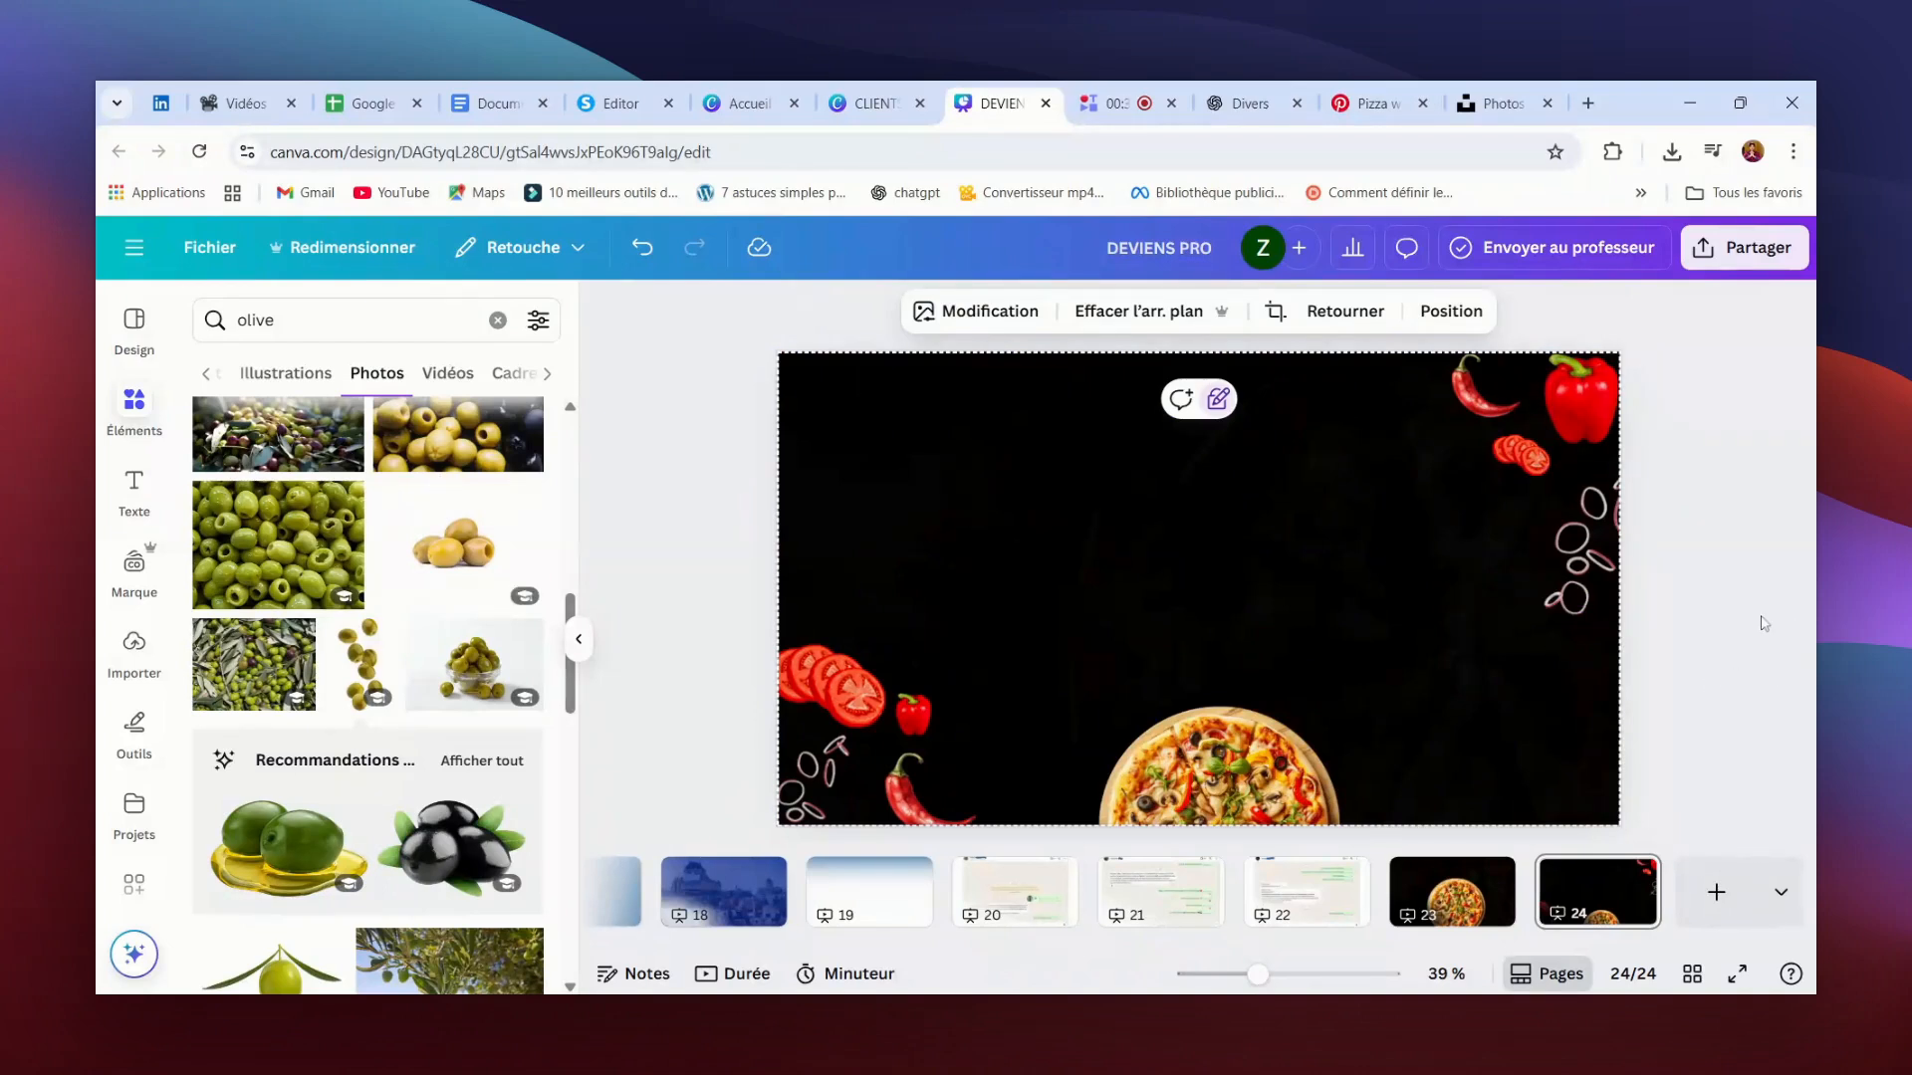
{"action": "left_click", "coordinate": [1188, 768]}
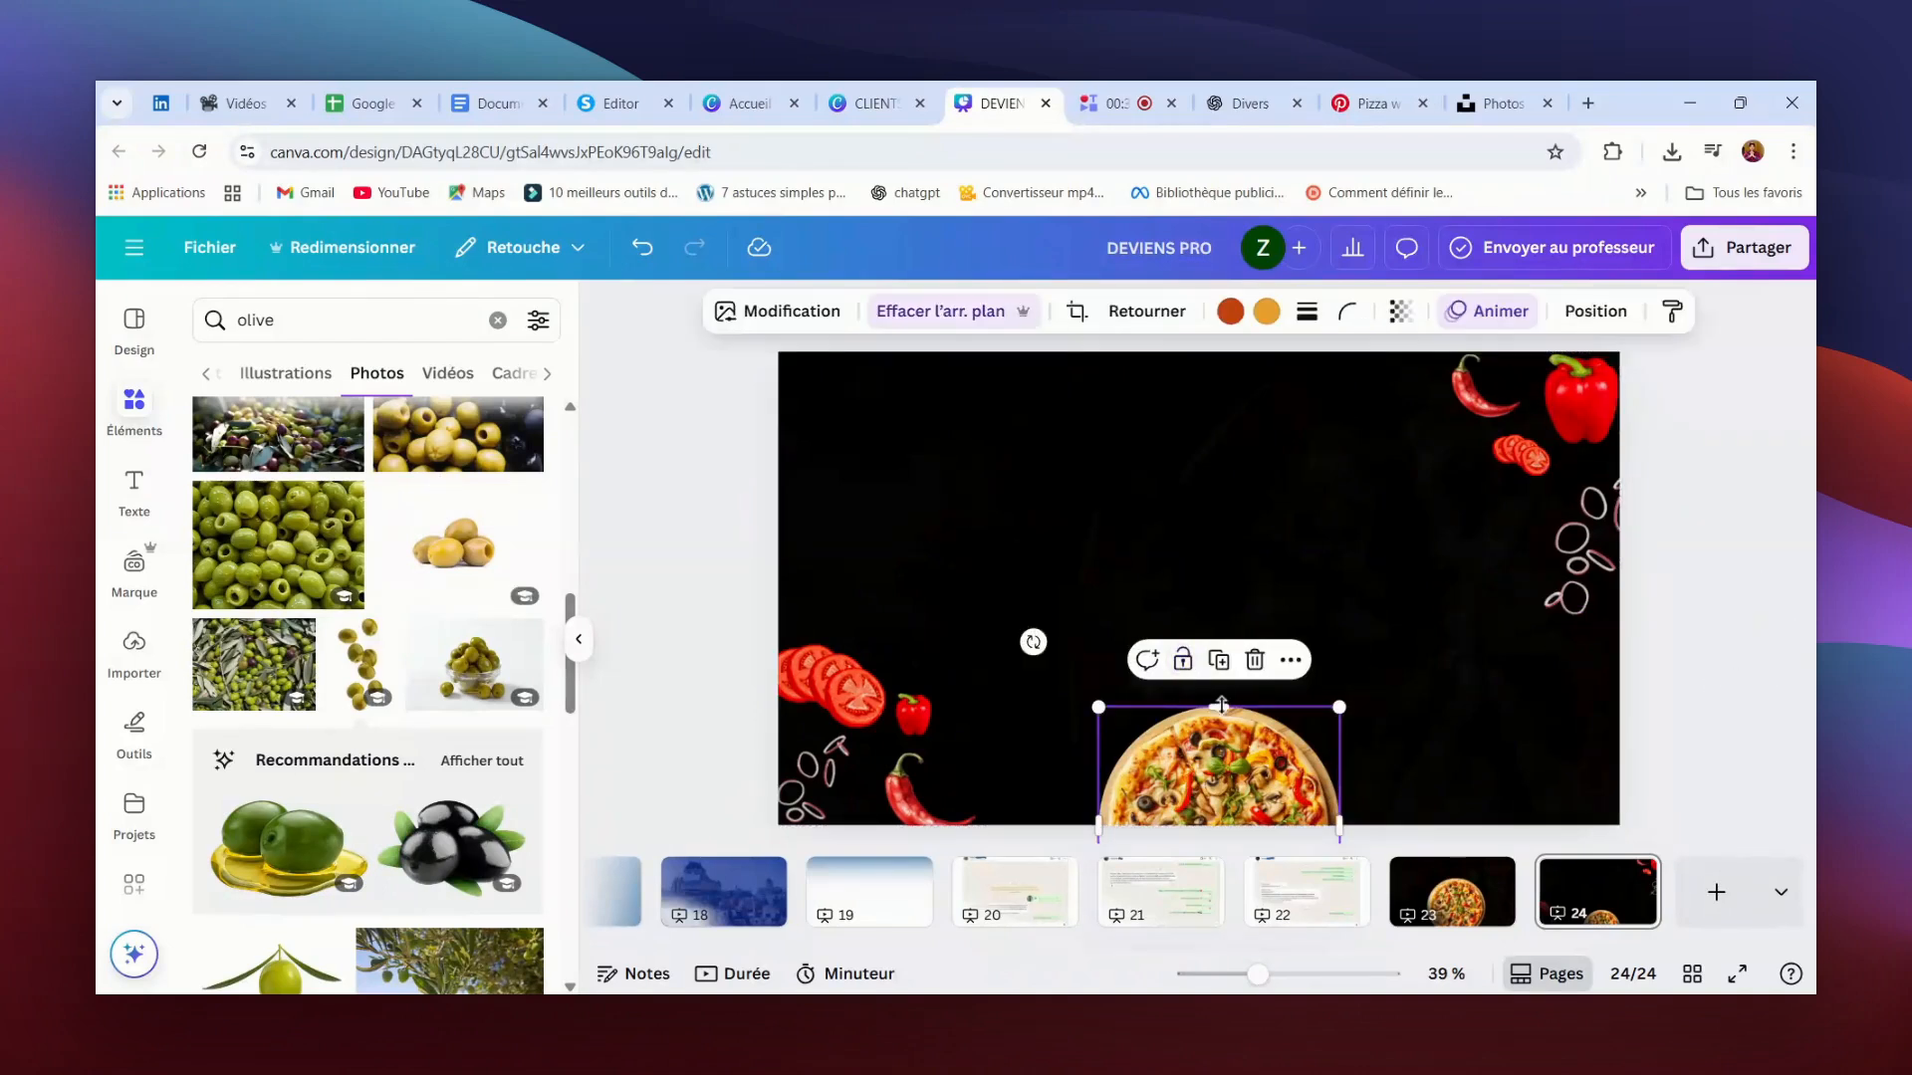
{"action": "left_click", "coordinate": [1457, 329]}
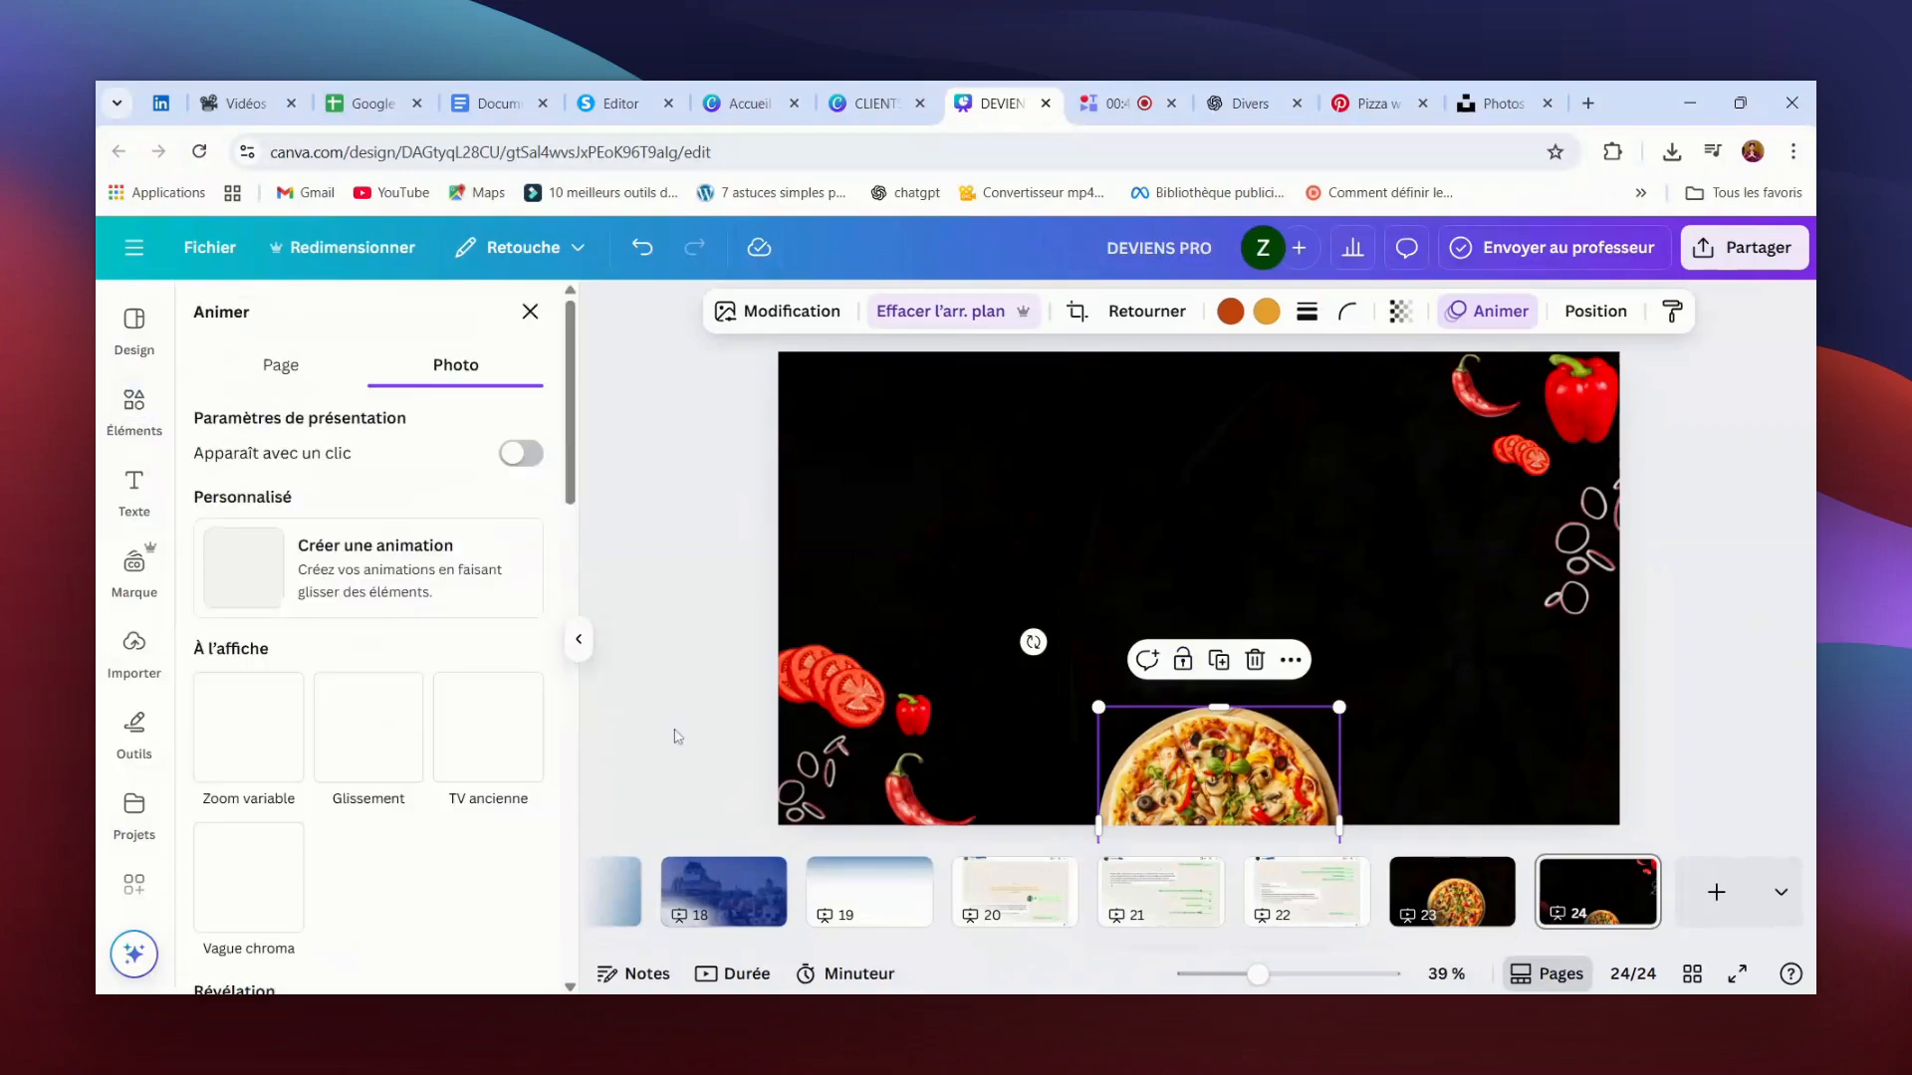
{"action": "scroll", "coordinate": [292, 768], "scroll_direction": "down", "scroll_amount": 10}
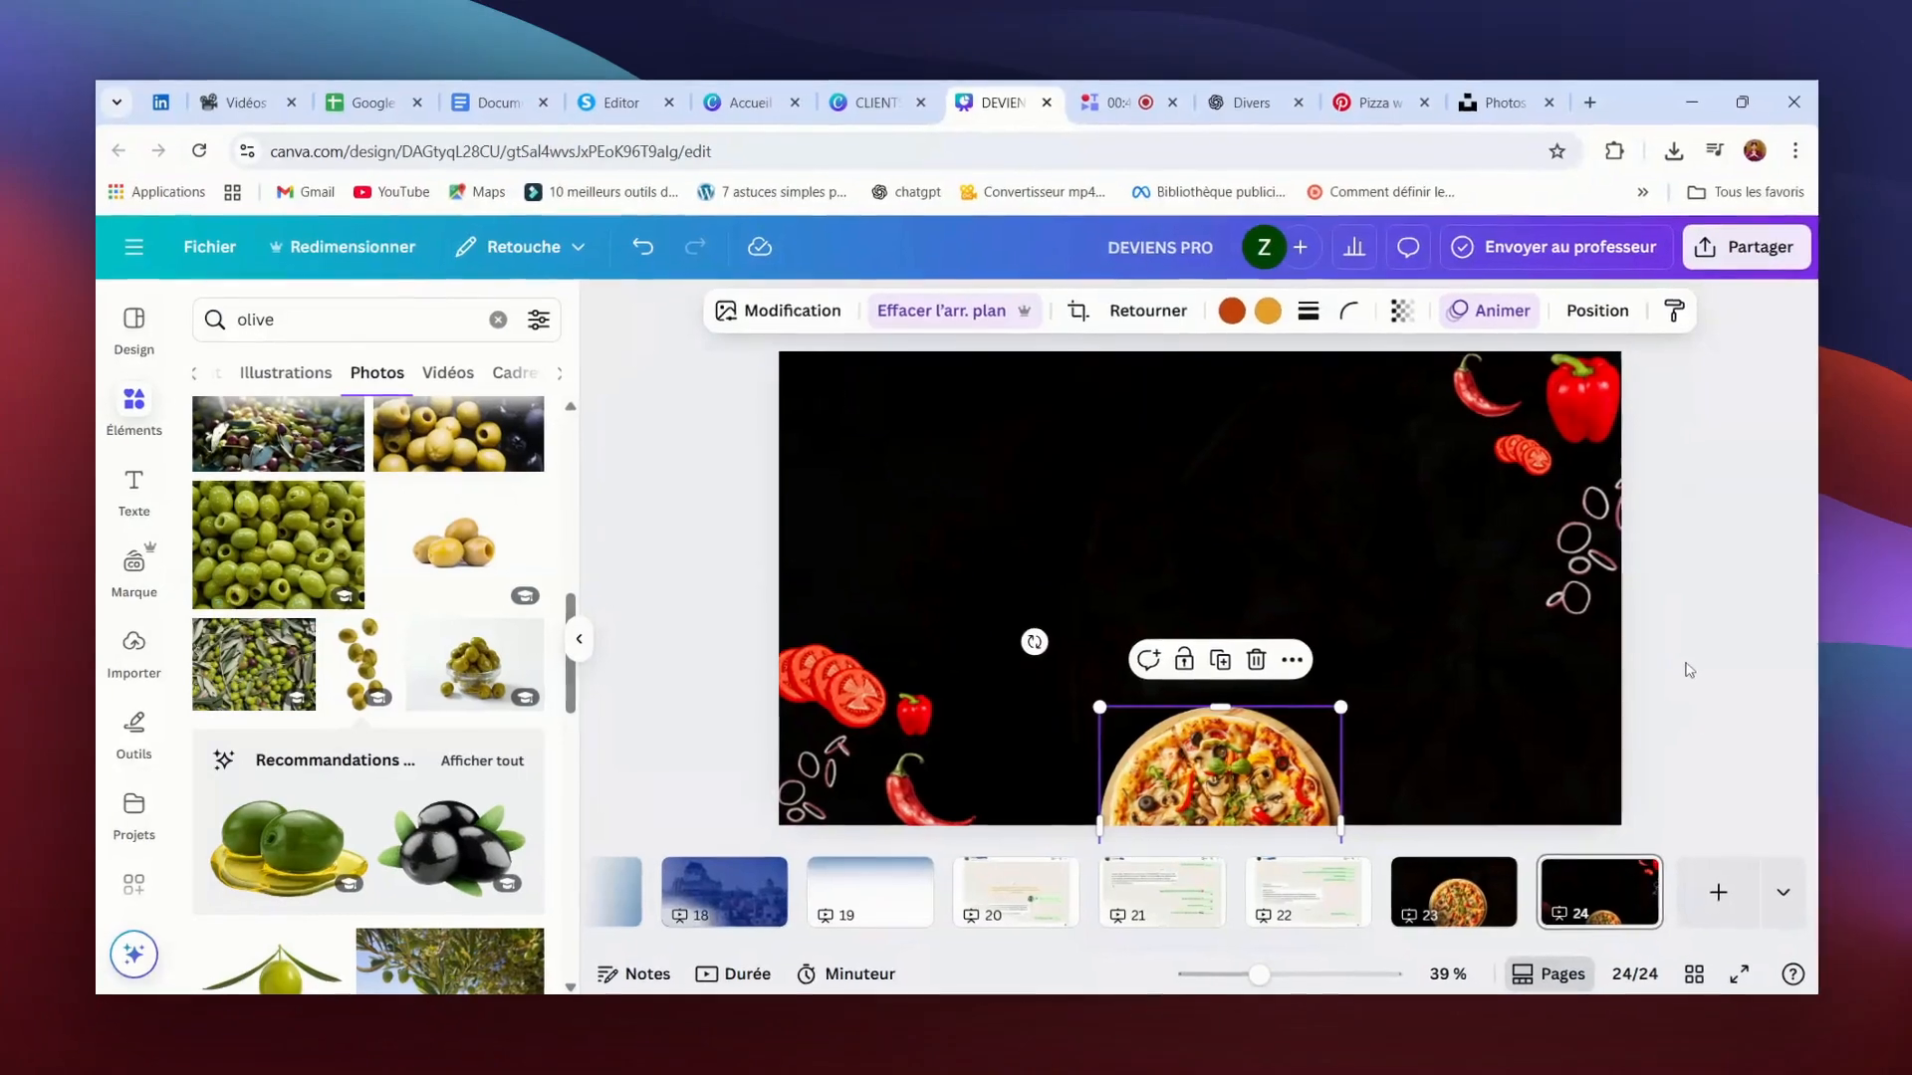
{"action": "key", "text": "Escape"}
Step: Download only the current page, page 24, as a GIF at 1920 × 1080 px
{"action": "left_click", "coordinate": [1755, 247]}
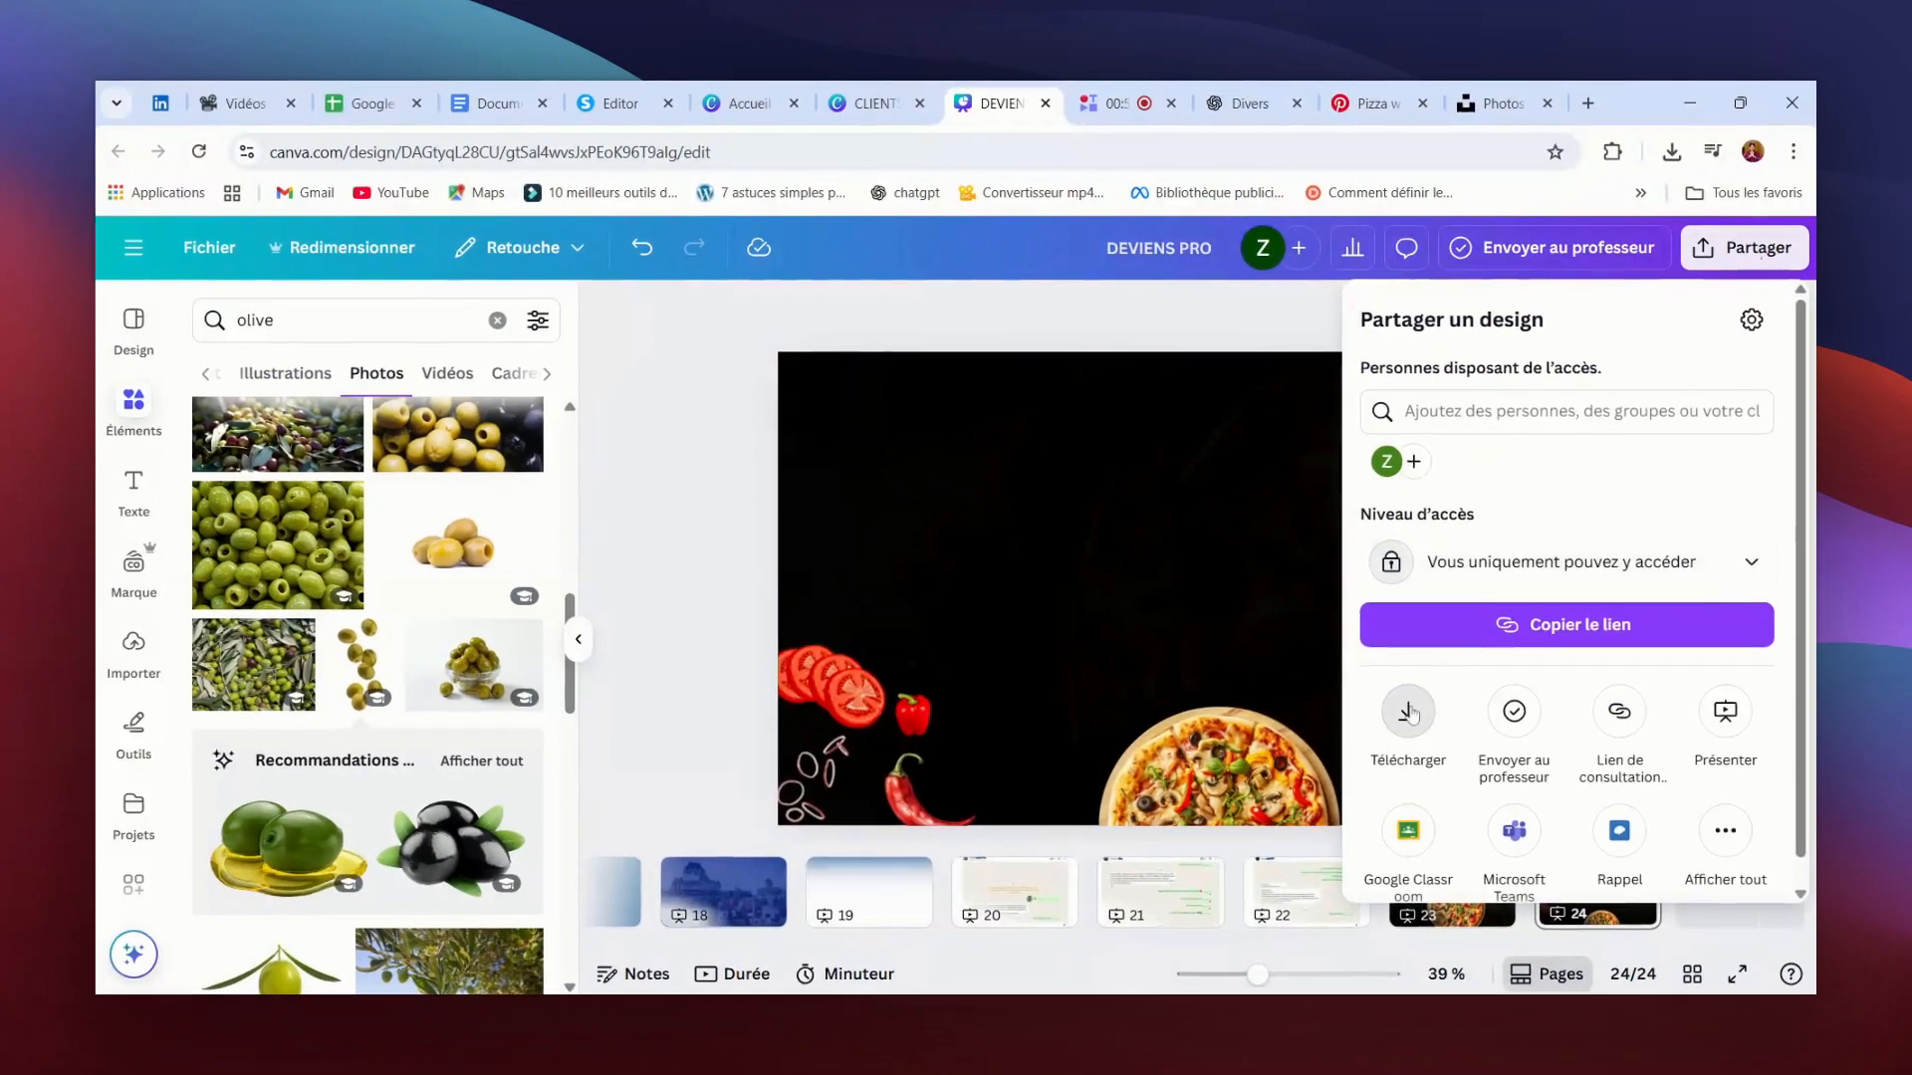
{"action": "left_click", "coordinate": [1393, 742]}
{"action": "left_click", "coordinate": [1523, 406]}
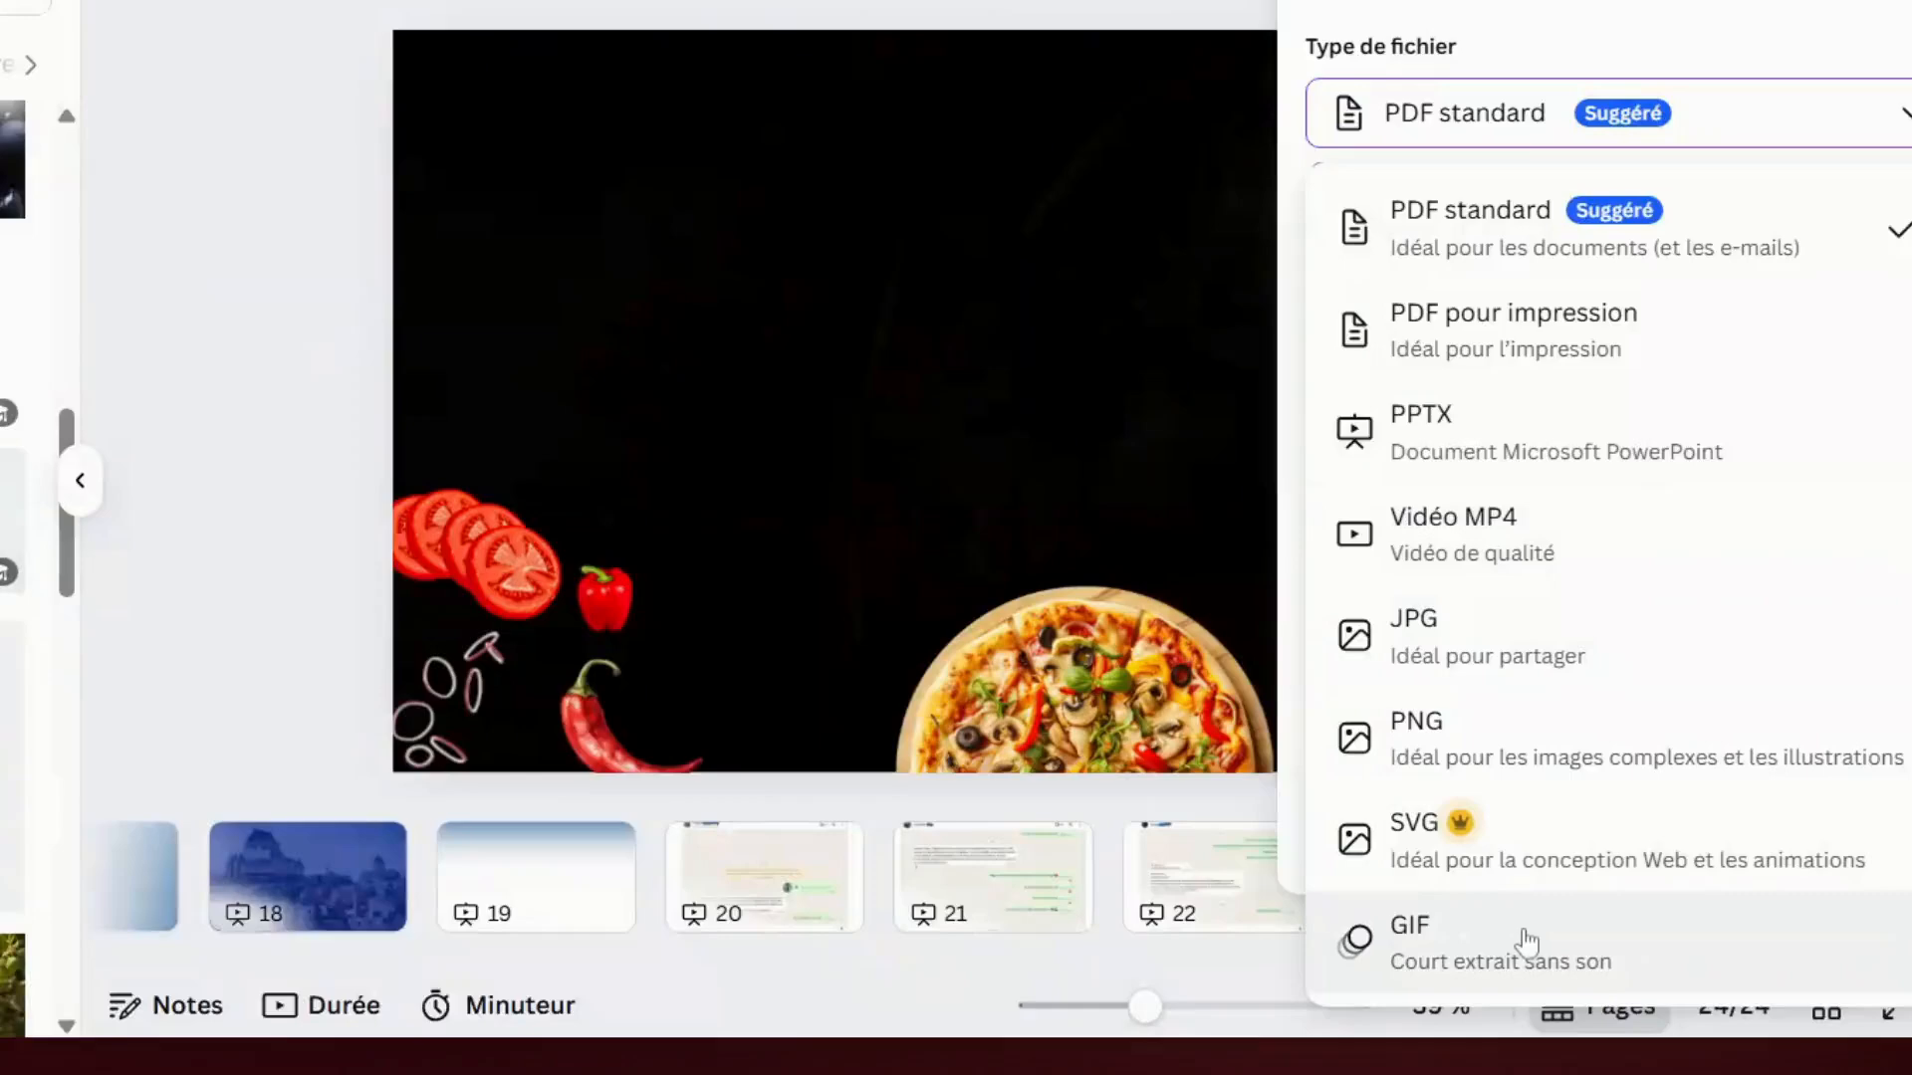
{"action": "left_click", "coordinate": [1534, 946]}
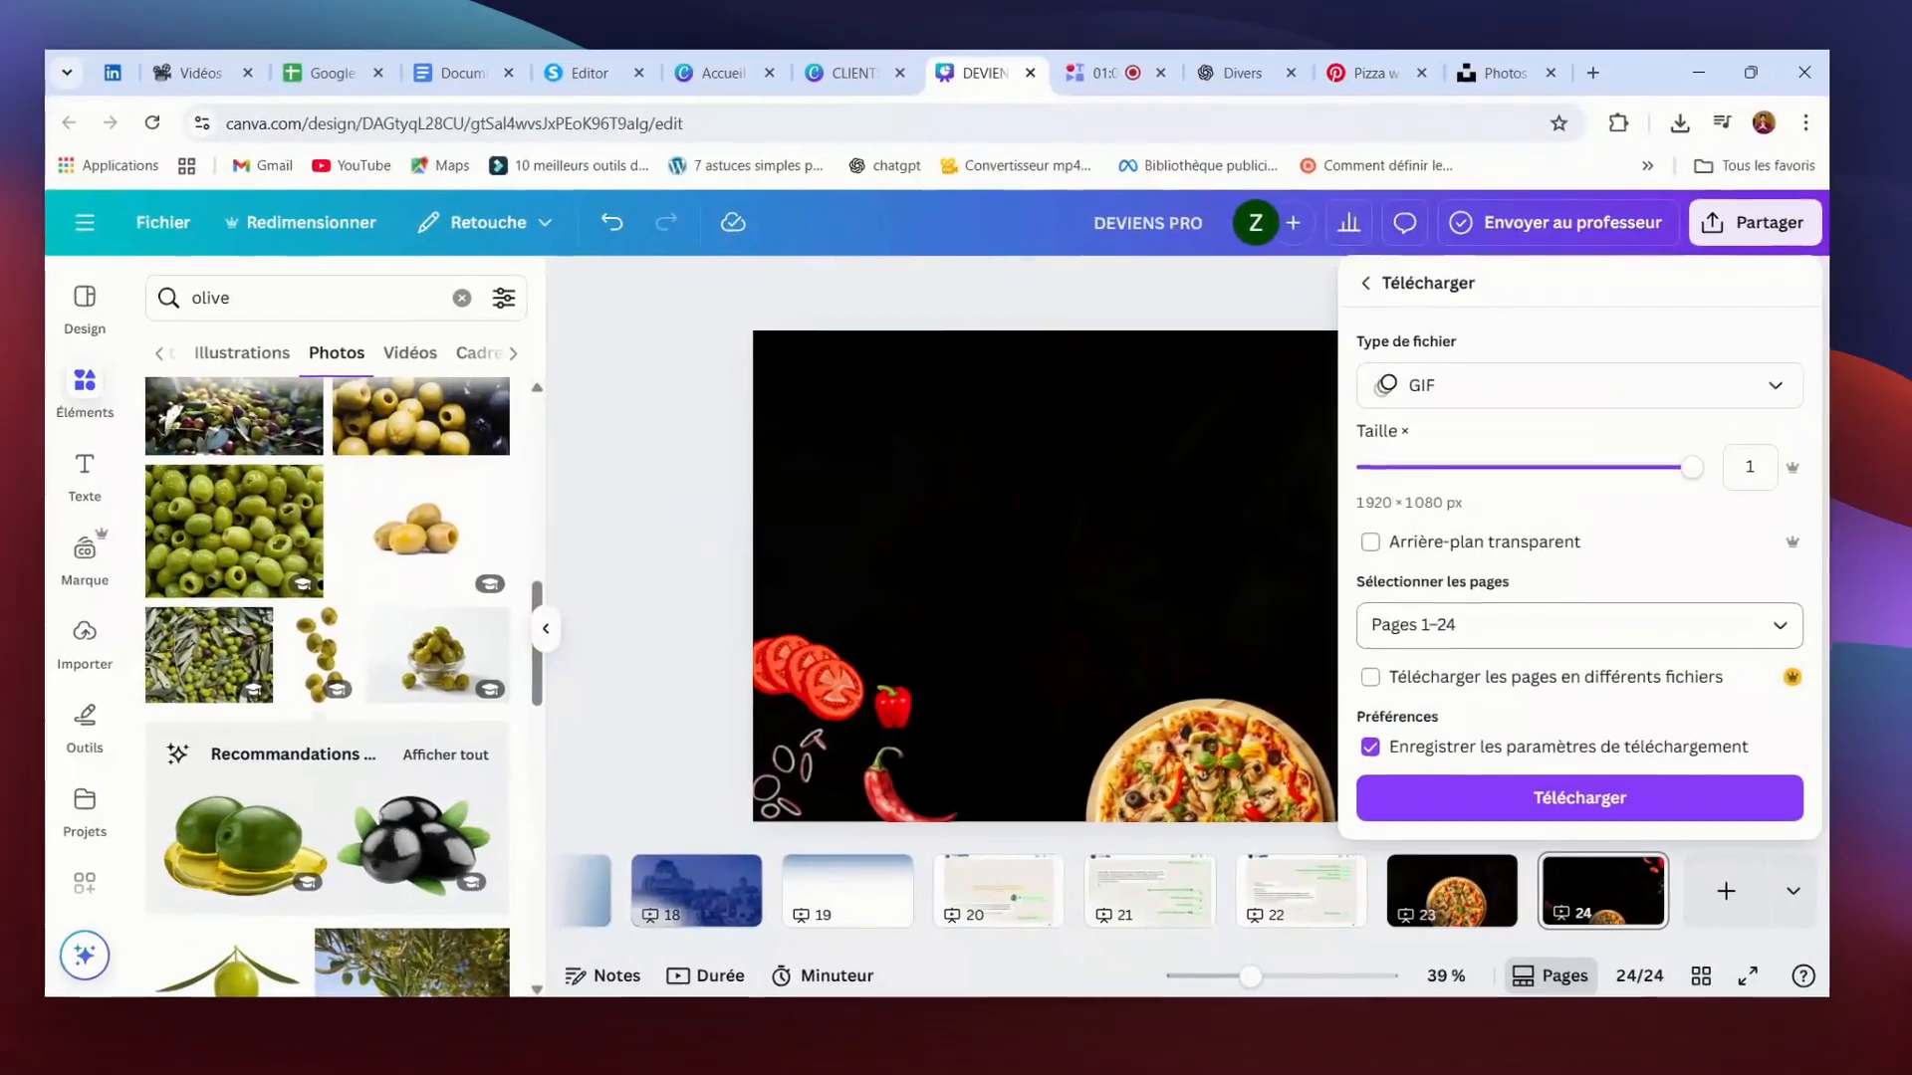
{"action": "left_click", "coordinate": [1563, 635]}
{"action": "left_click", "coordinate": [1392, 338]}
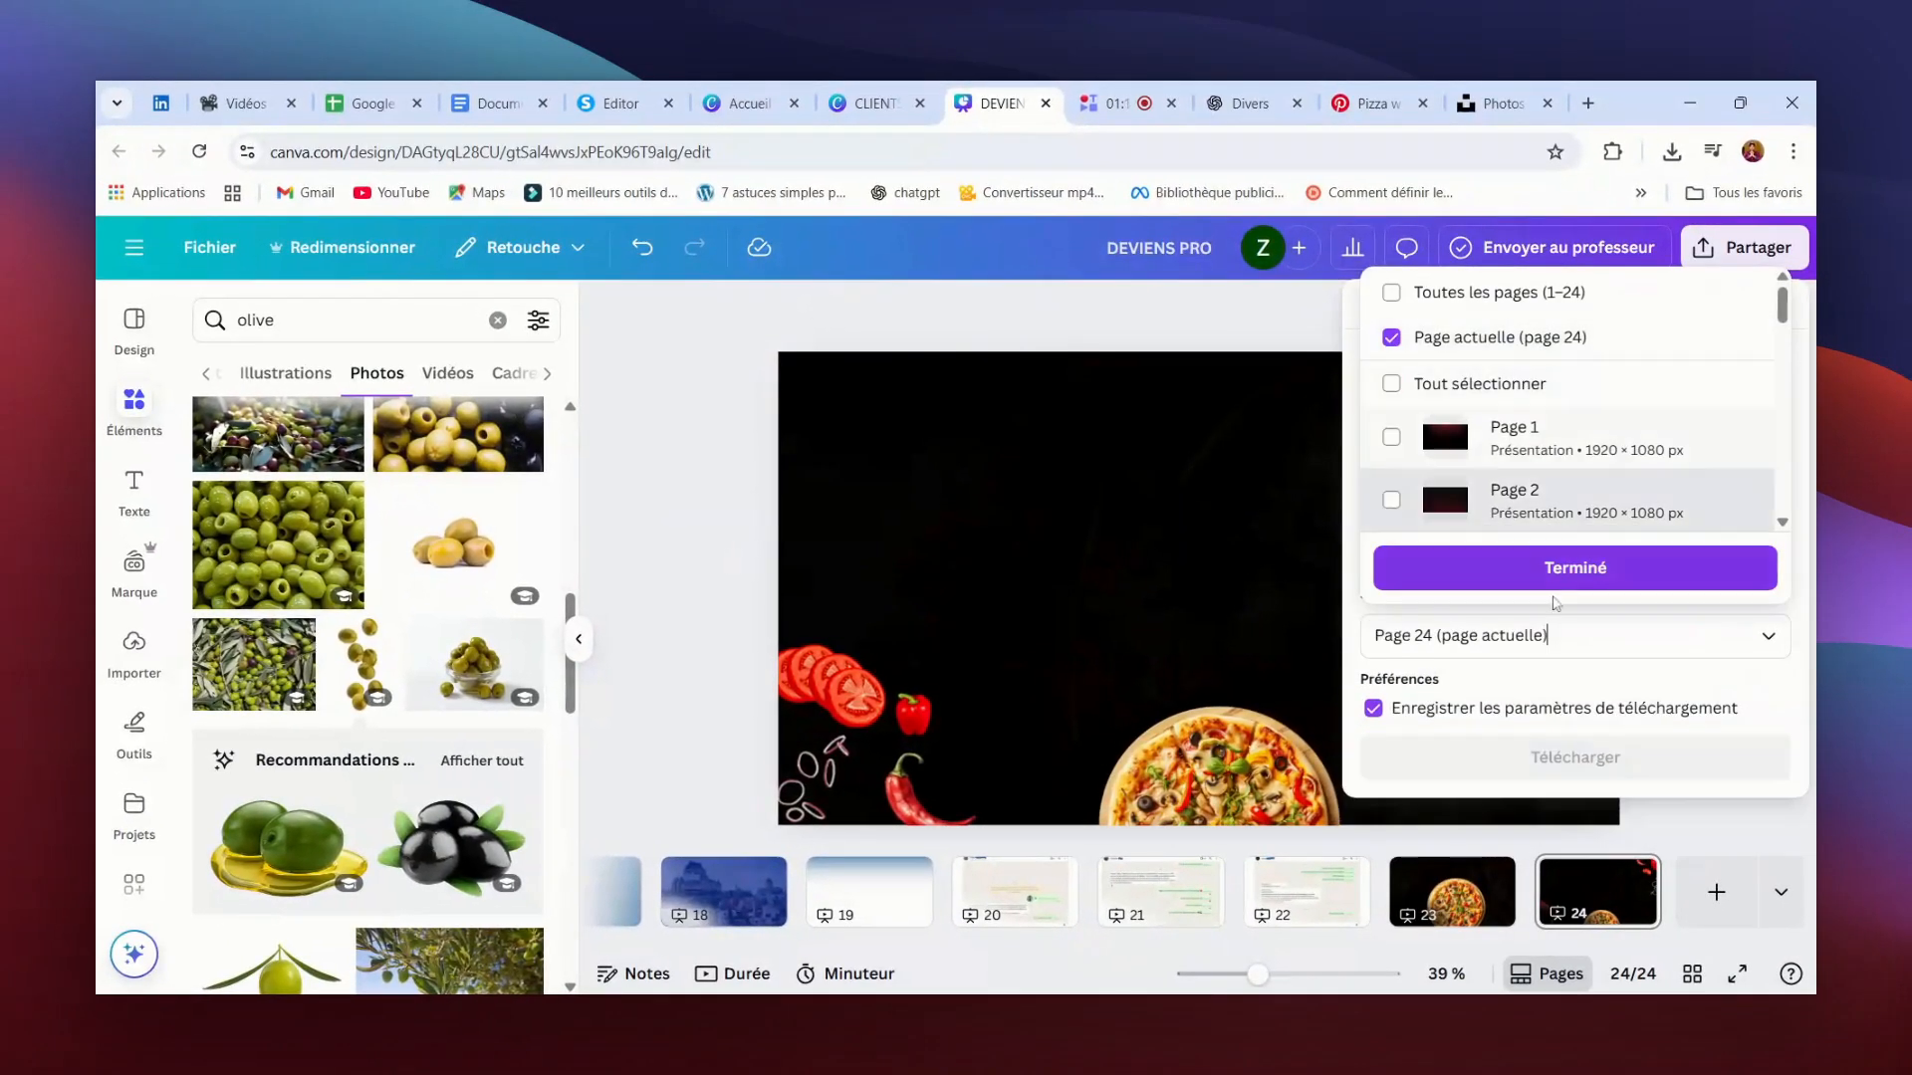
{"action": "left_click", "coordinate": [1550, 569]}
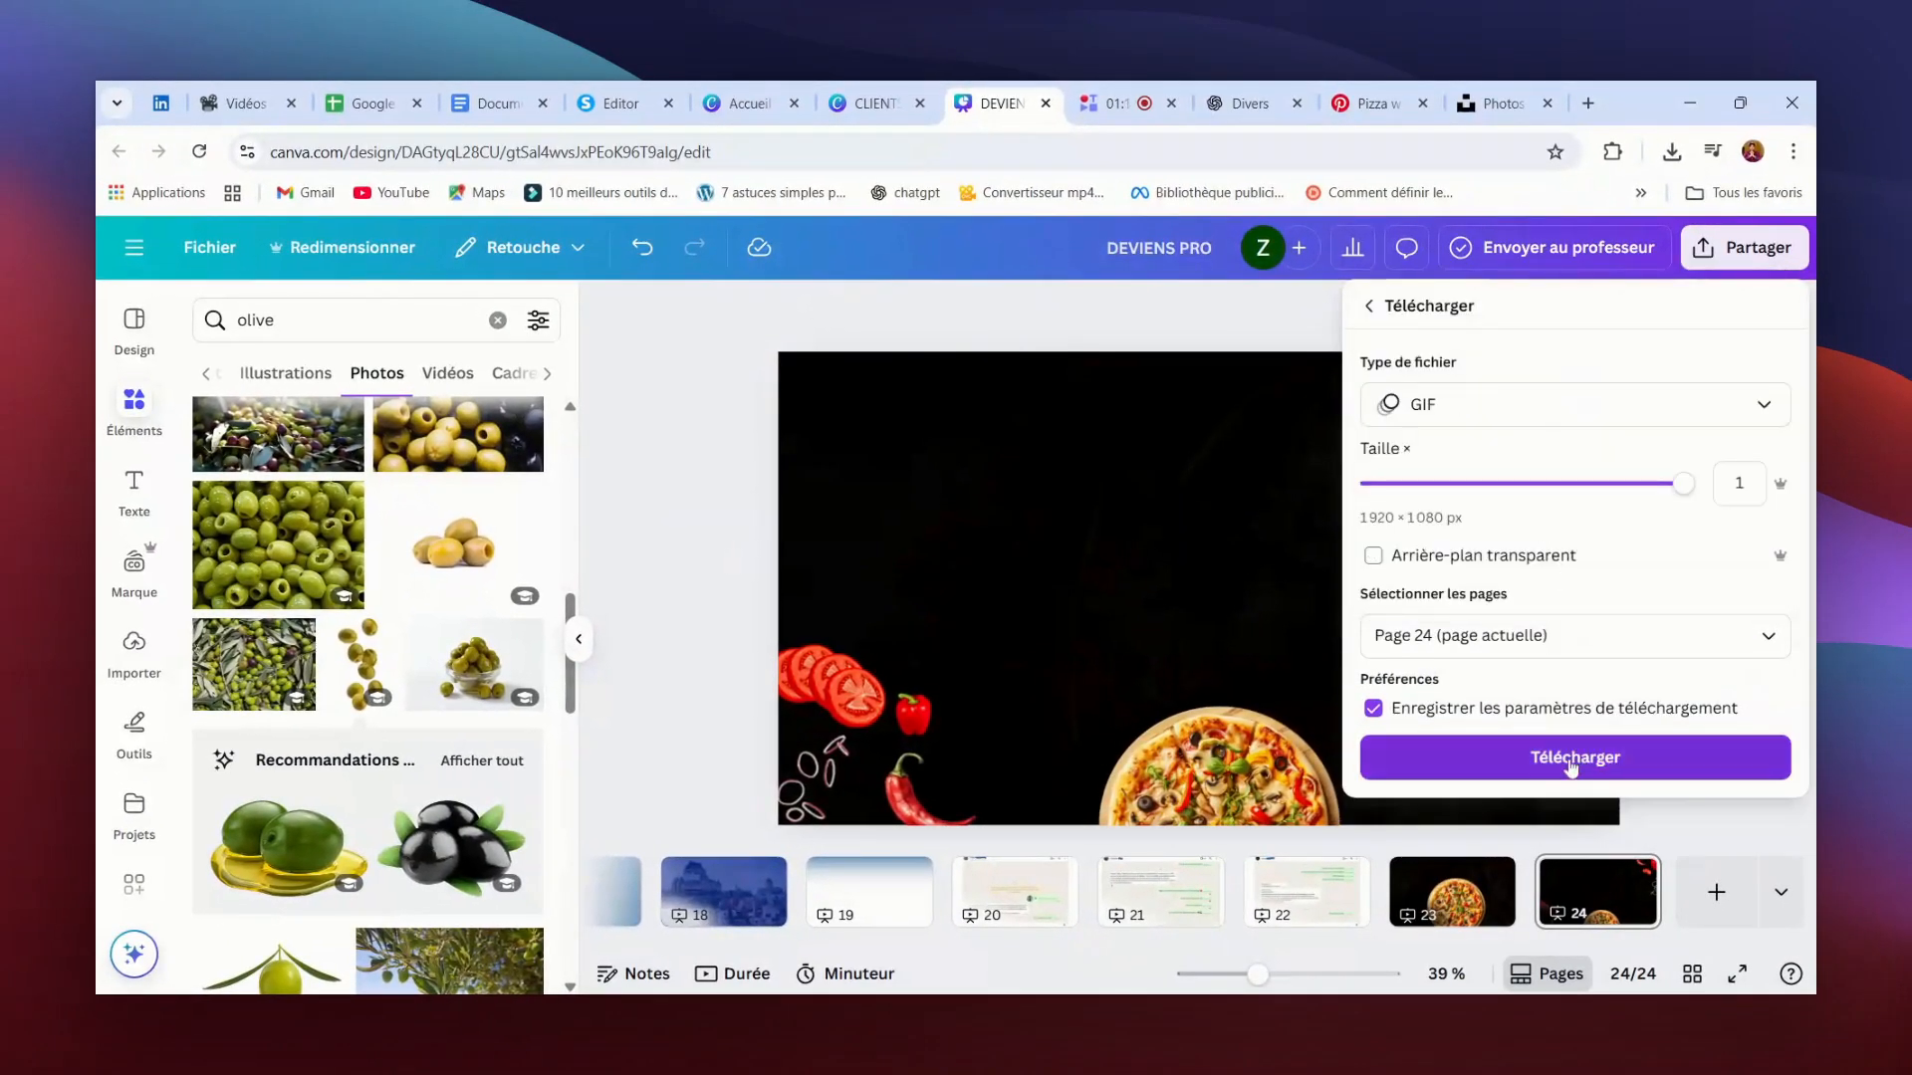
{"action": "left_click", "coordinate": [1565, 759]}
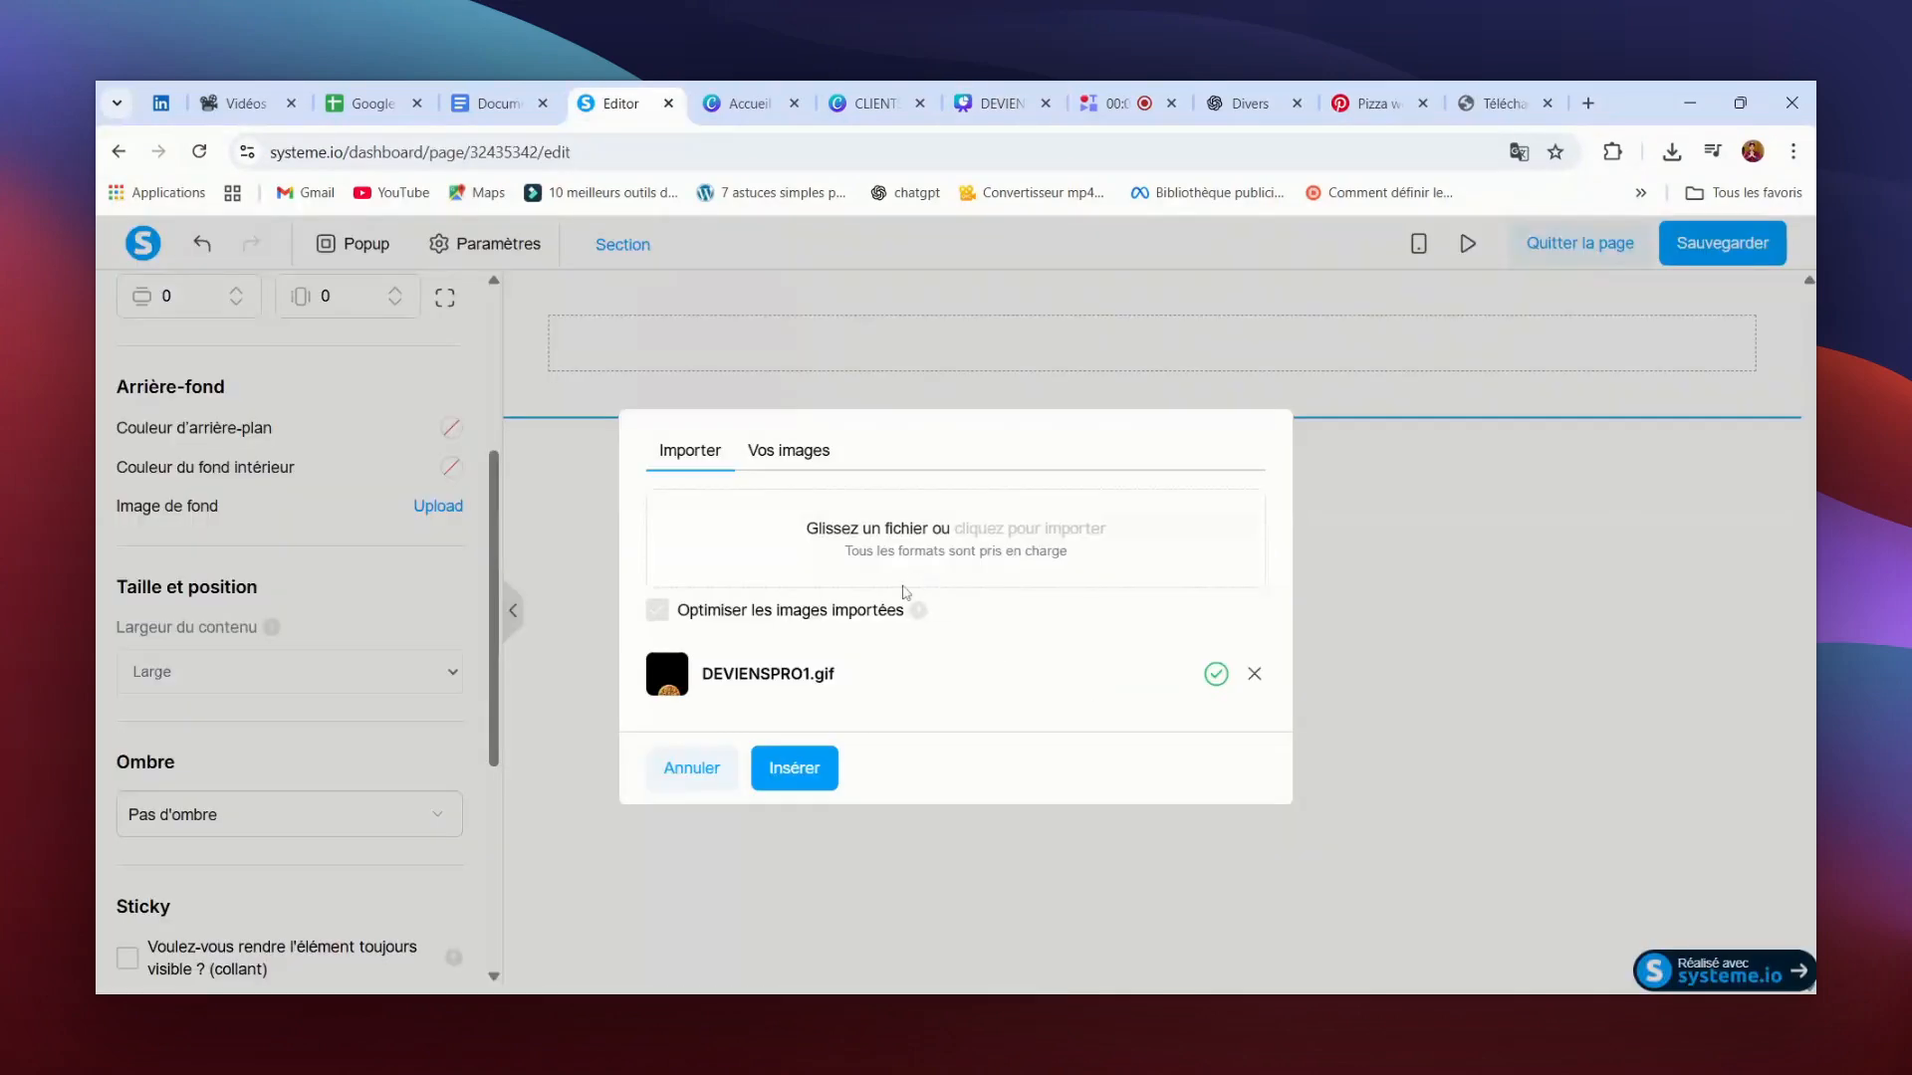
Step: In the systeme.io editor, insert DEVIENSPRO1.gif as the section's background image and display it as Fill 100% Width & Height
{"action": "left_click", "coordinate": [796, 770]}
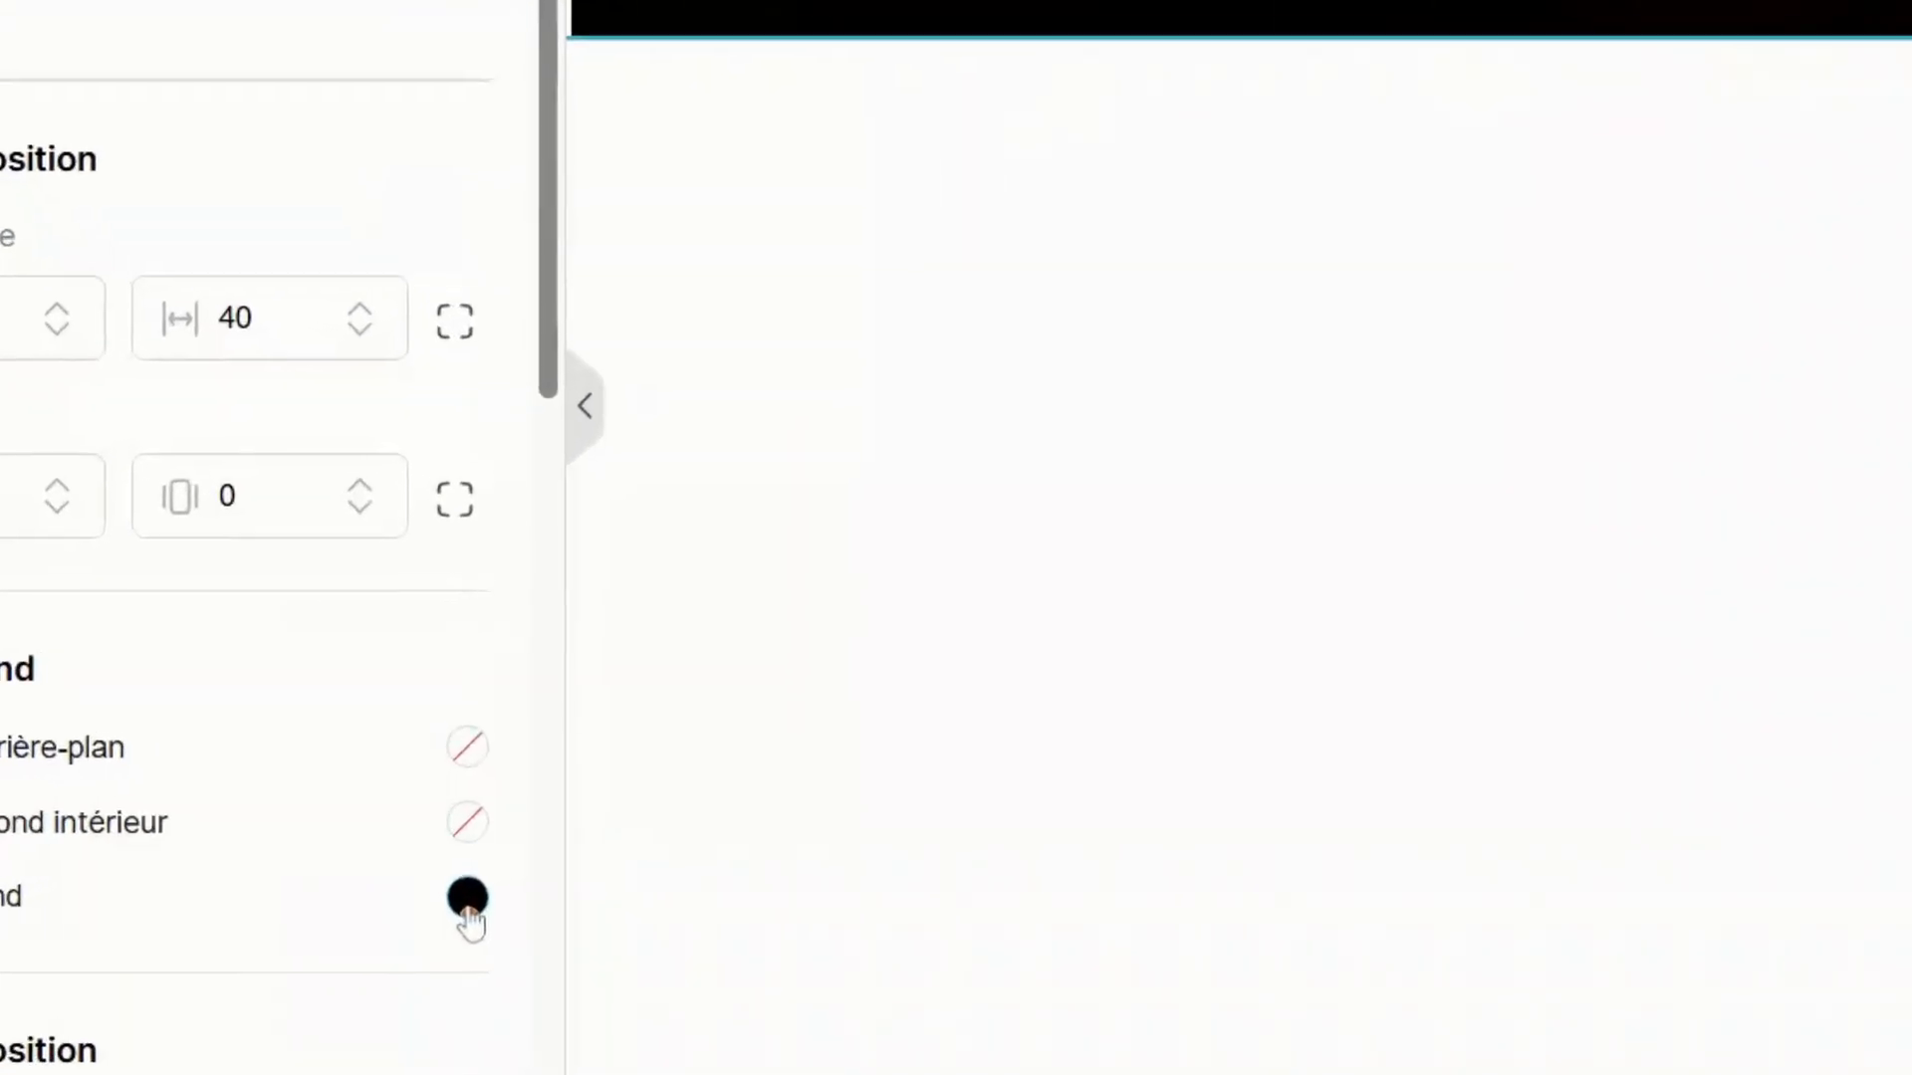
{"action": "left_click", "coordinate": [451, 869]}
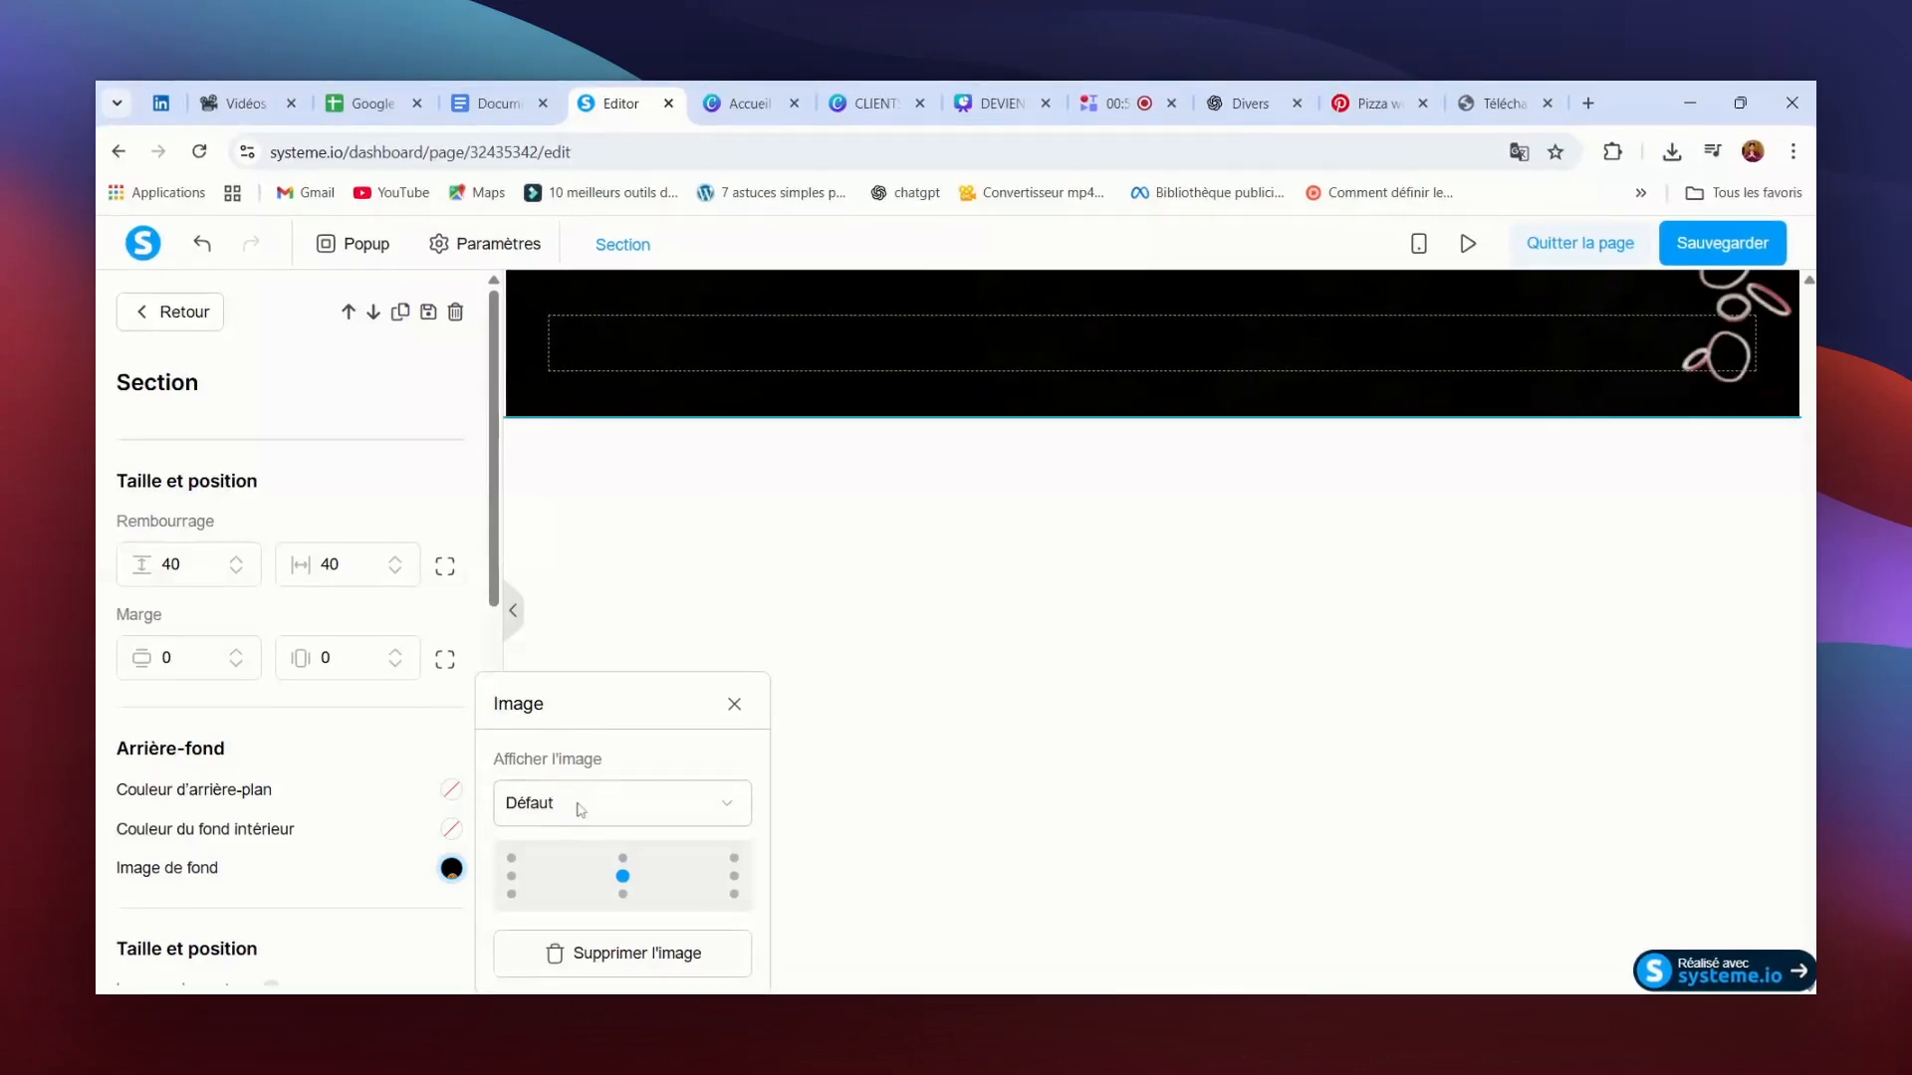
{"action": "left_click", "coordinate": [581, 804]}
{"action": "scroll", "coordinate": [581, 916], "scroll_direction": "down", "scroll_amount": 5}
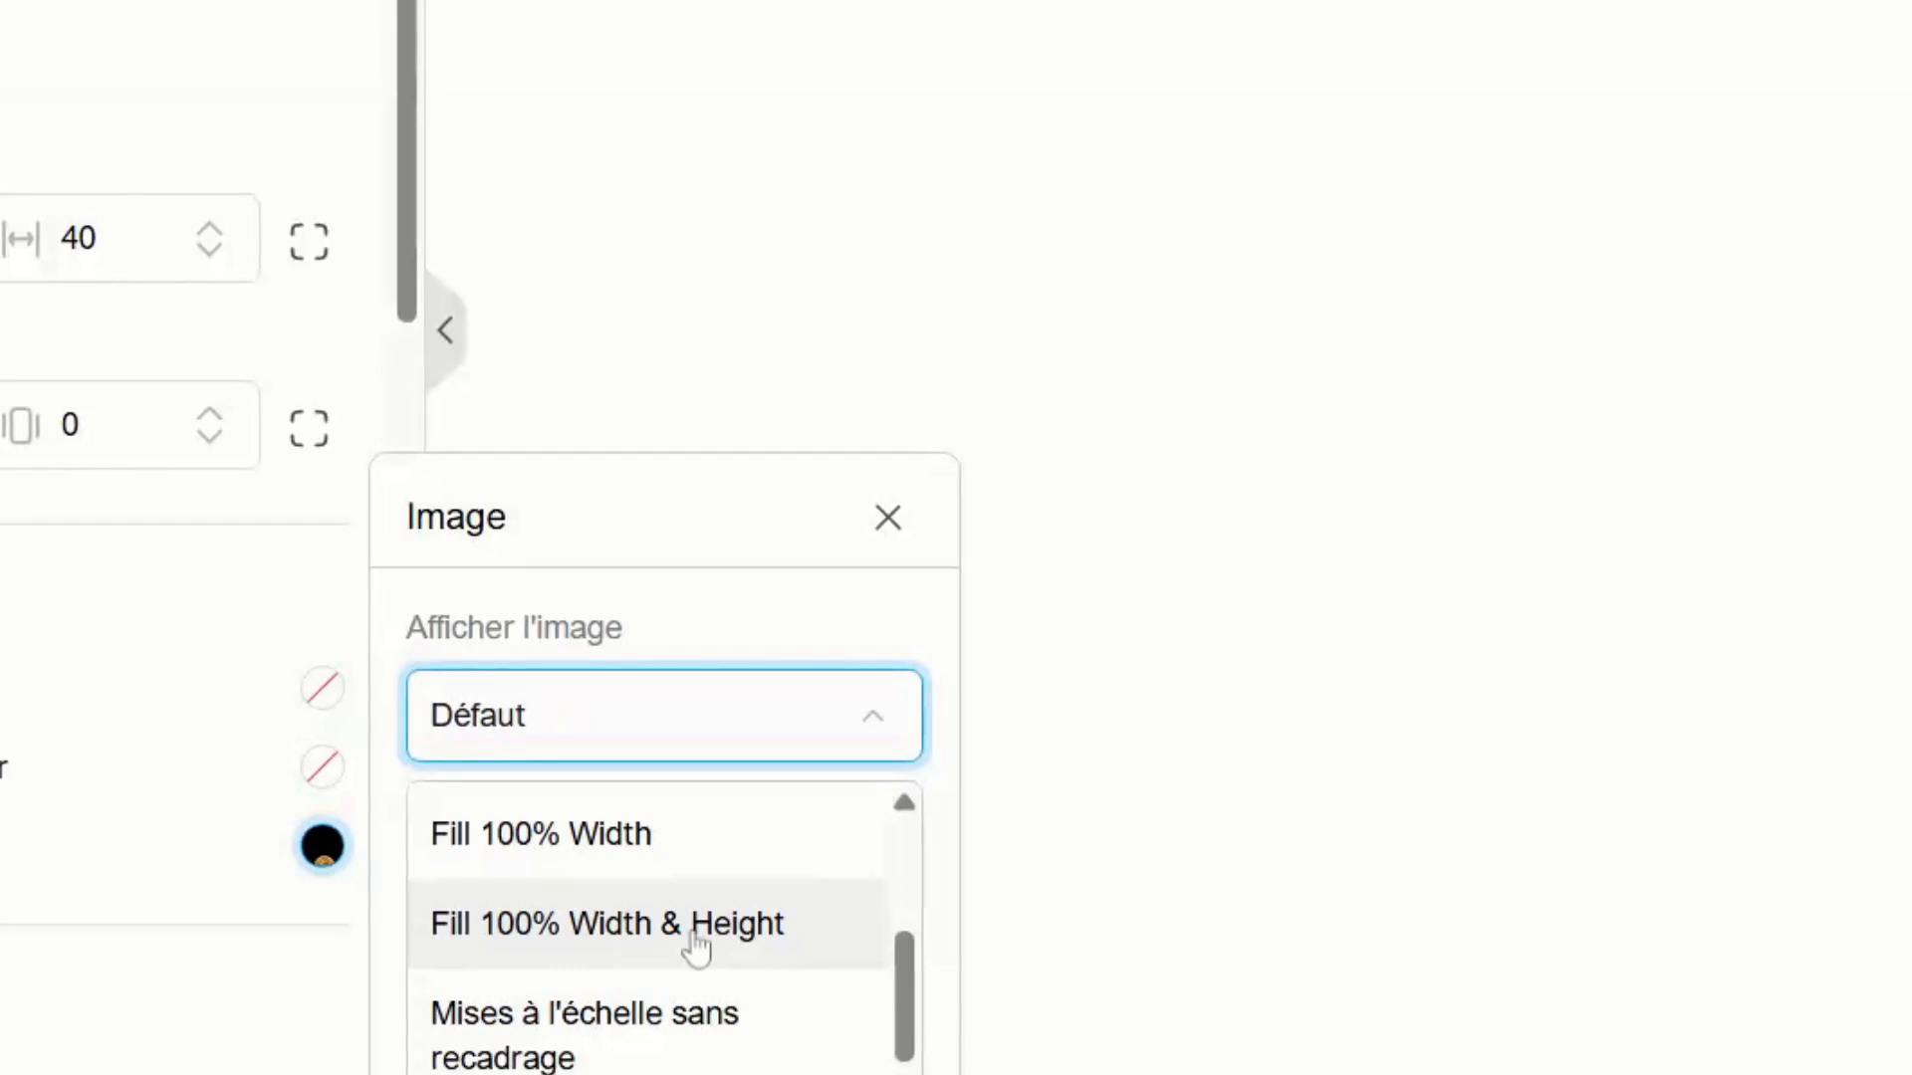
{"action": "left_click", "coordinate": [697, 946]}
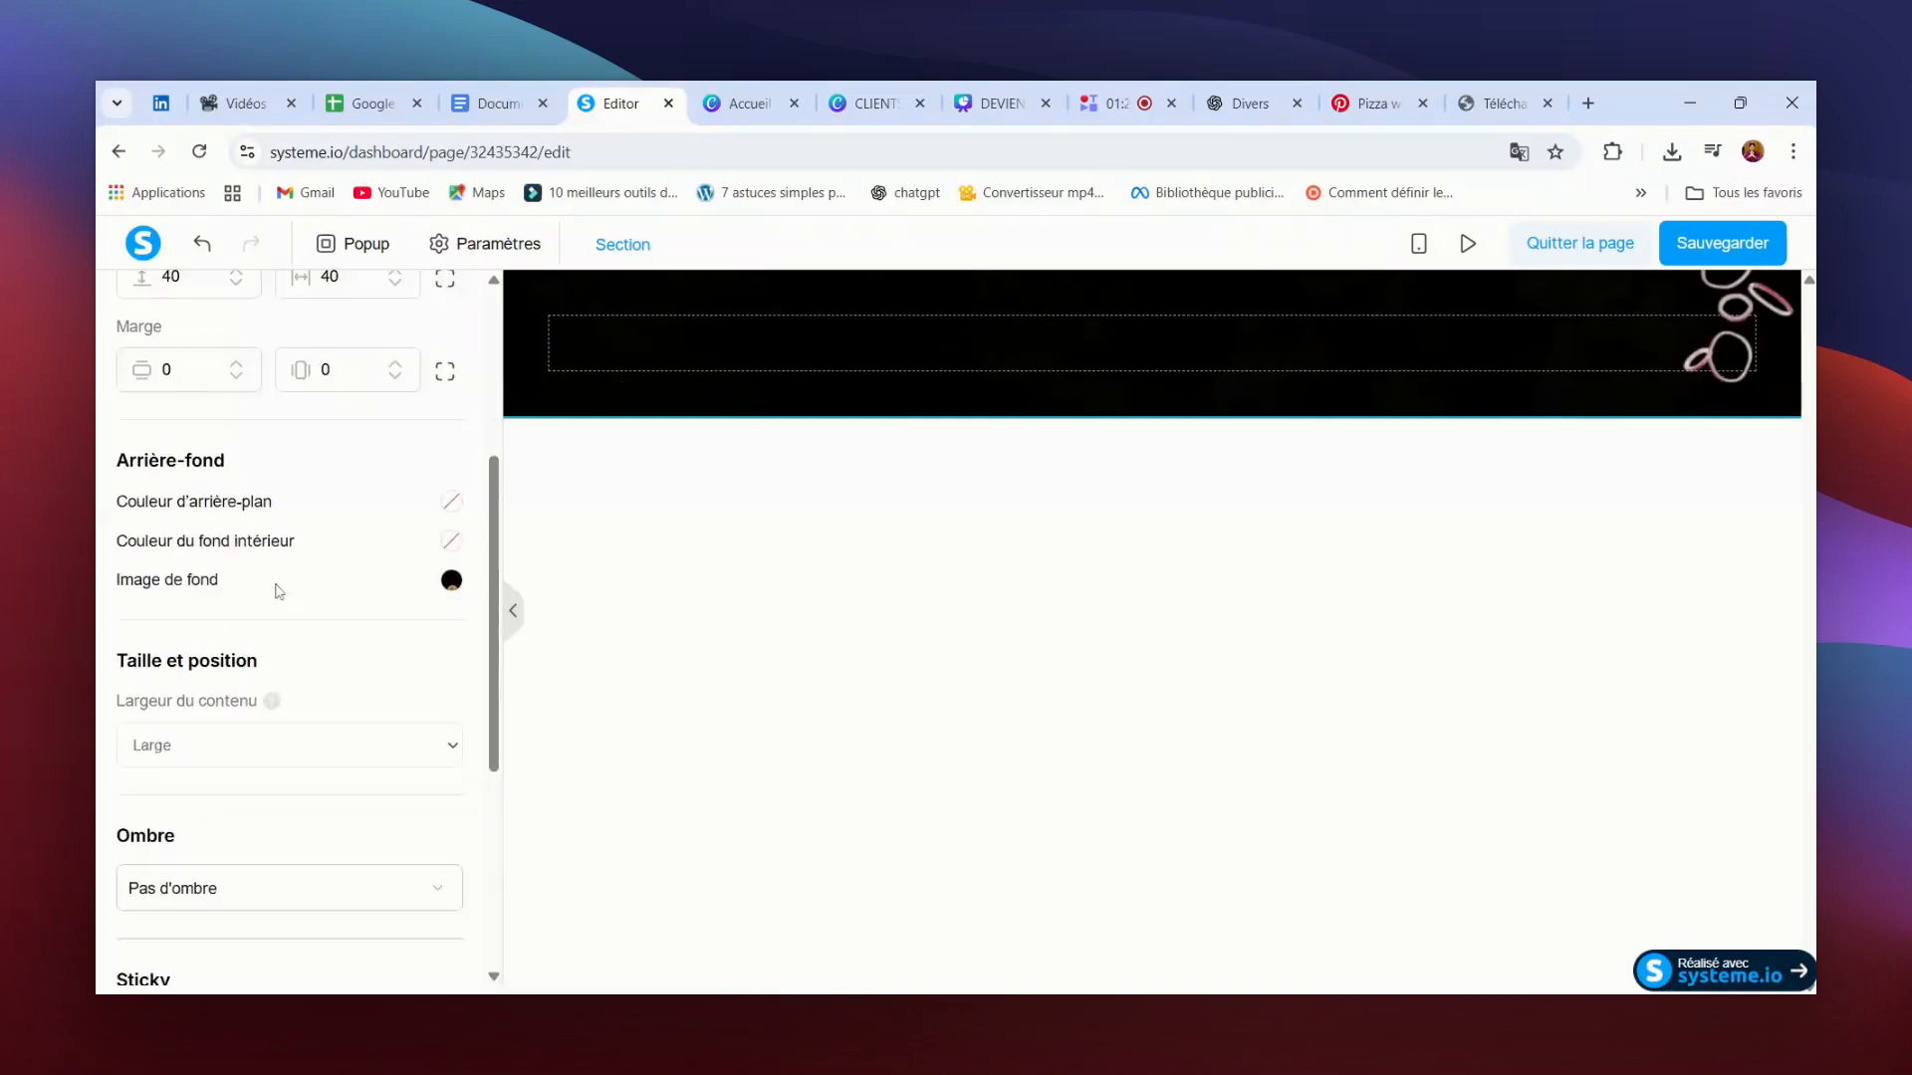
{"action": "scroll", "coordinate": [278, 588], "scroll_direction": "up", "scroll_amount": 3}
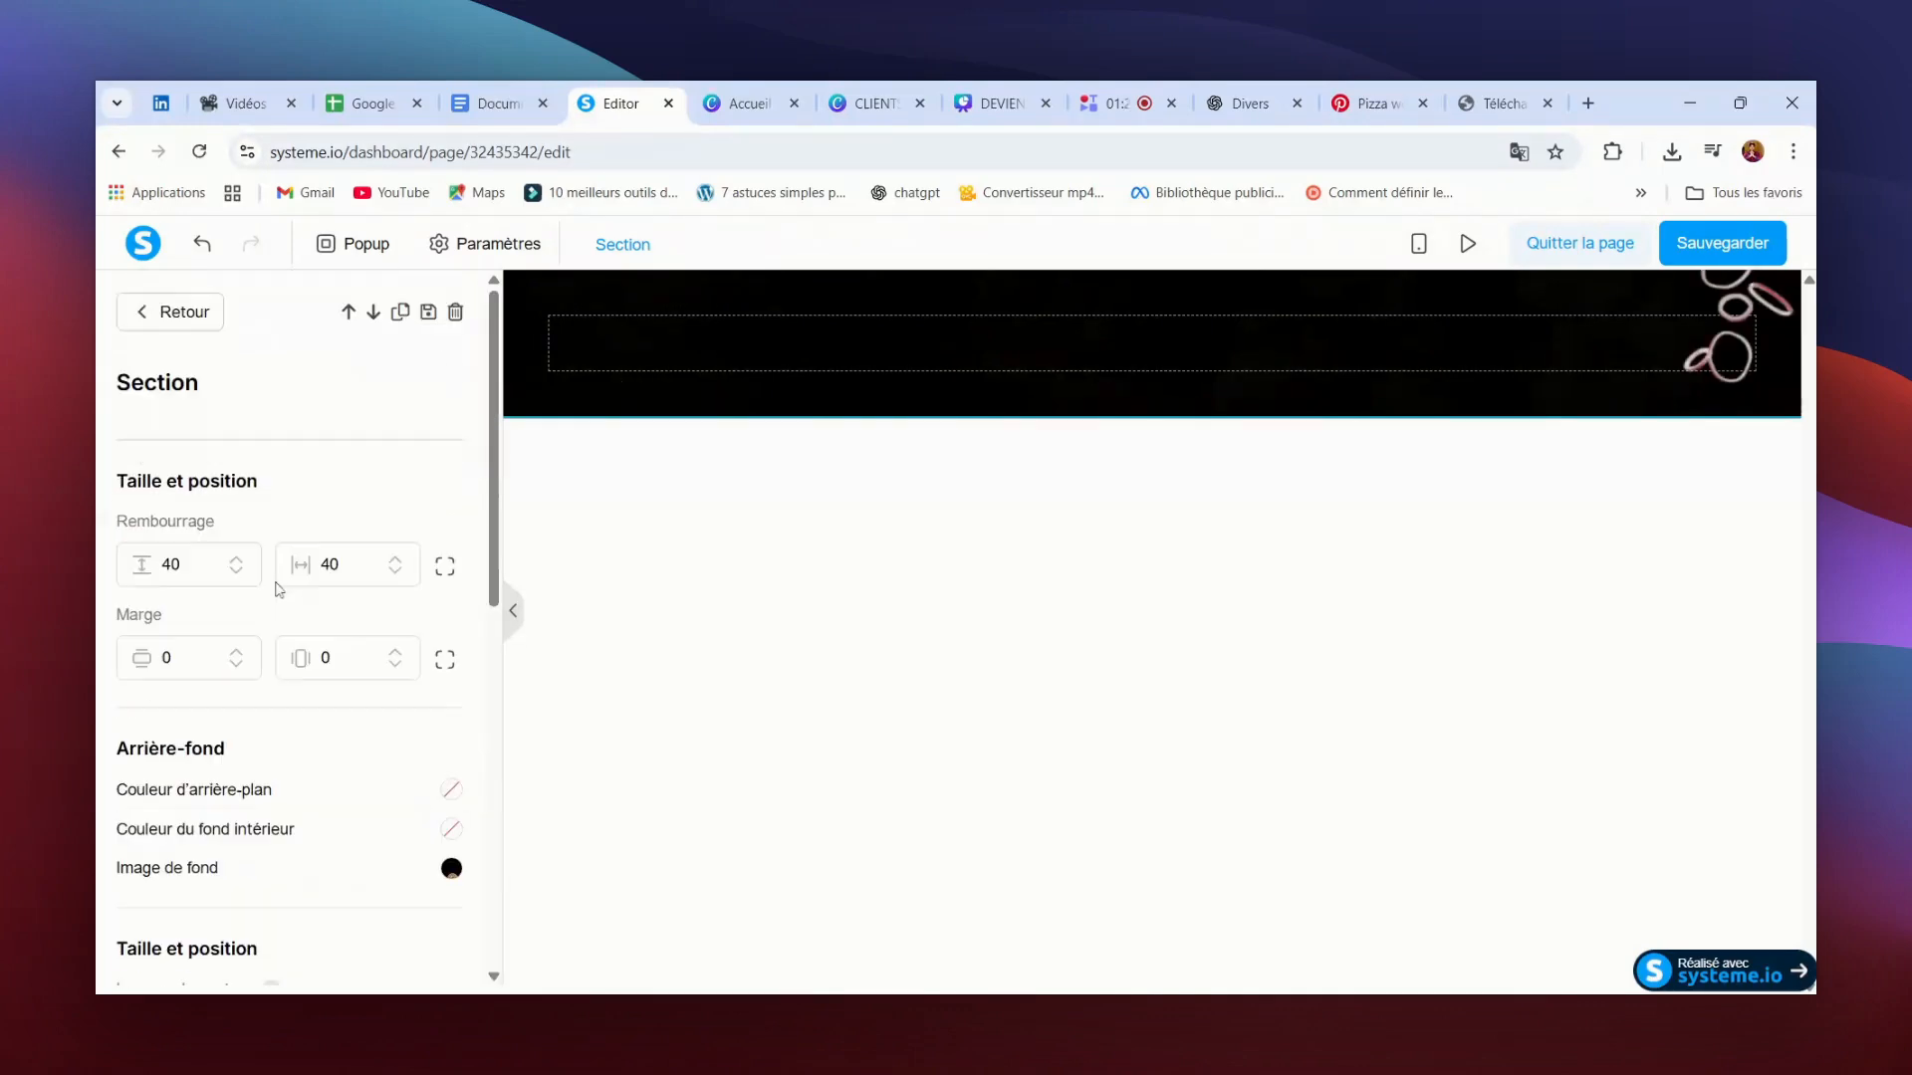
{"action": "left_click", "coordinate": [167, 311]}
Step: Add a centred text line reading "Offre spéciale de lancement : accède à la formation à prix réduit jusqu'au 30 août" to the section
{"action": "scroll", "coordinate": [444, 661], "scroll_direction": "down", "scroll_amount": 3}
{"action": "scroll", "coordinate": [415, 645], "scroll_direction": "up", "scroll_amount": 3}
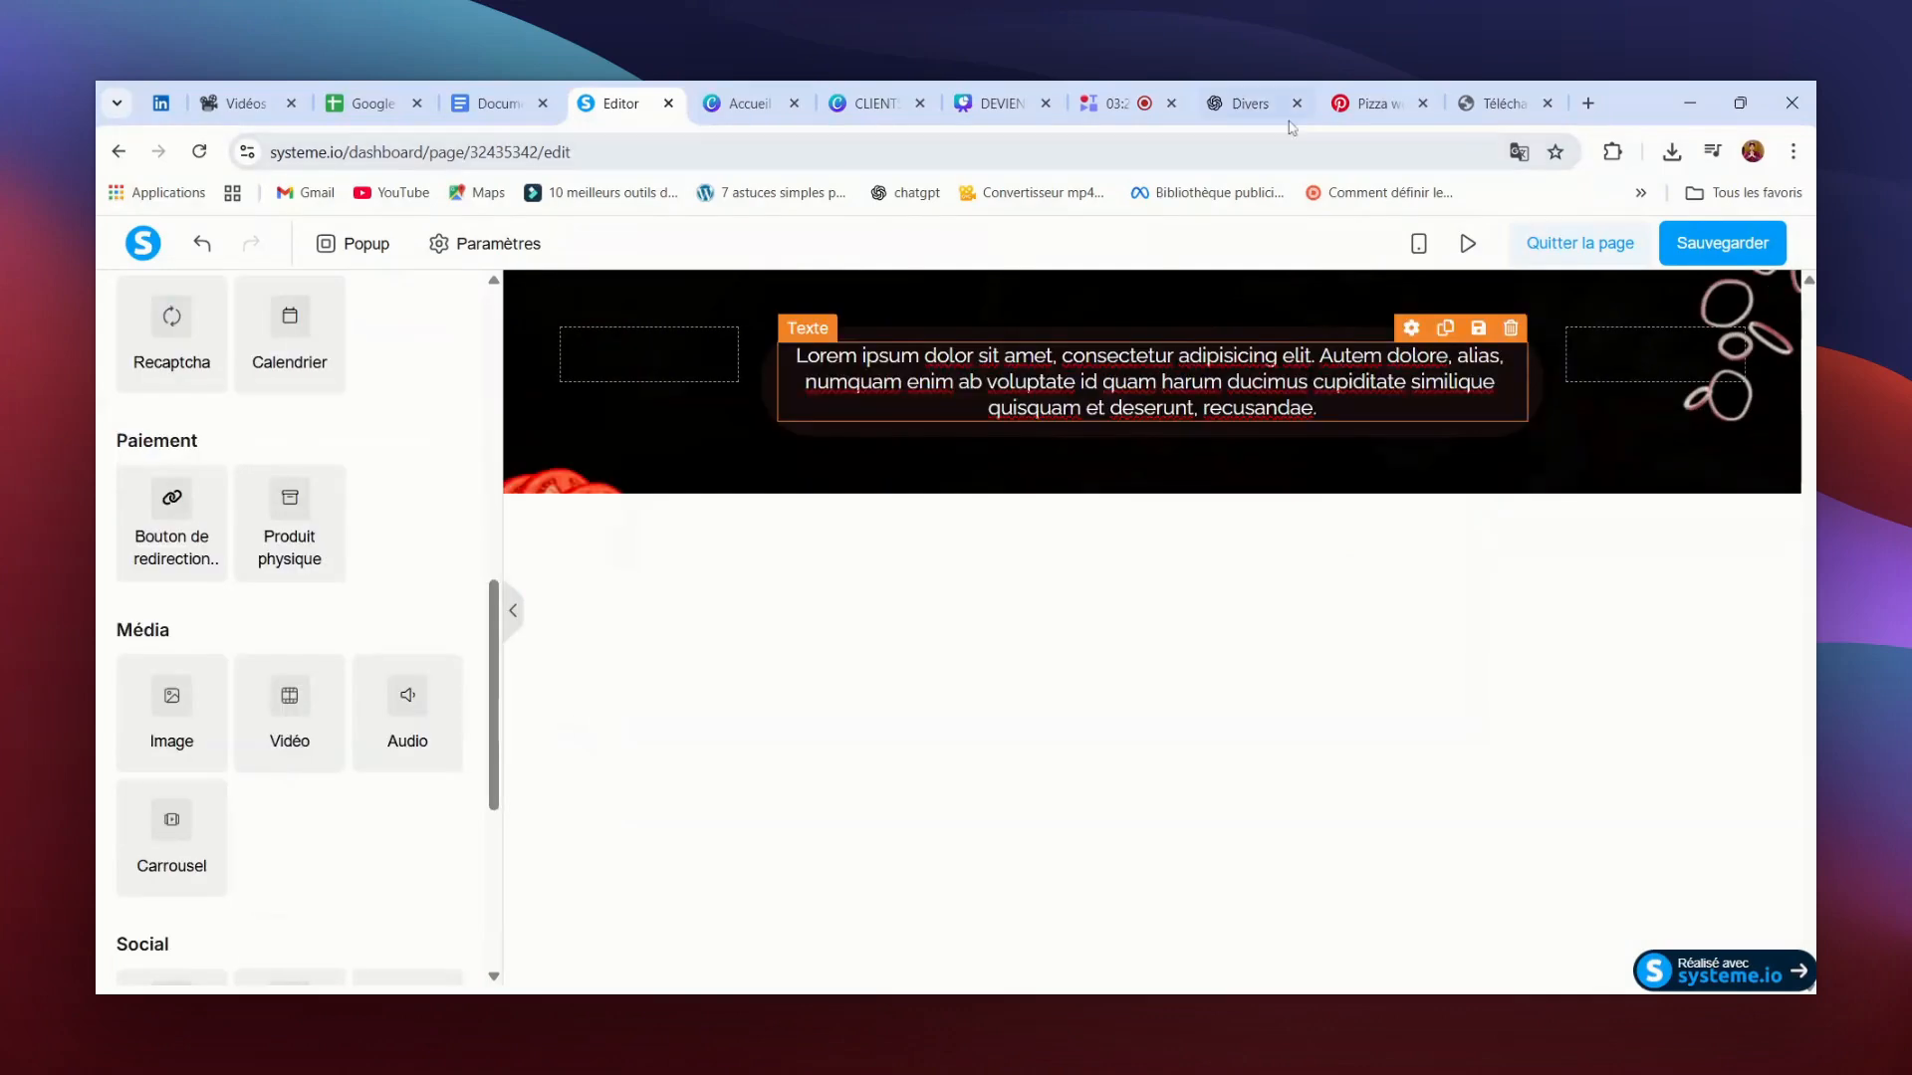
{"action": "left_click", "coordinate": [492, 106]}
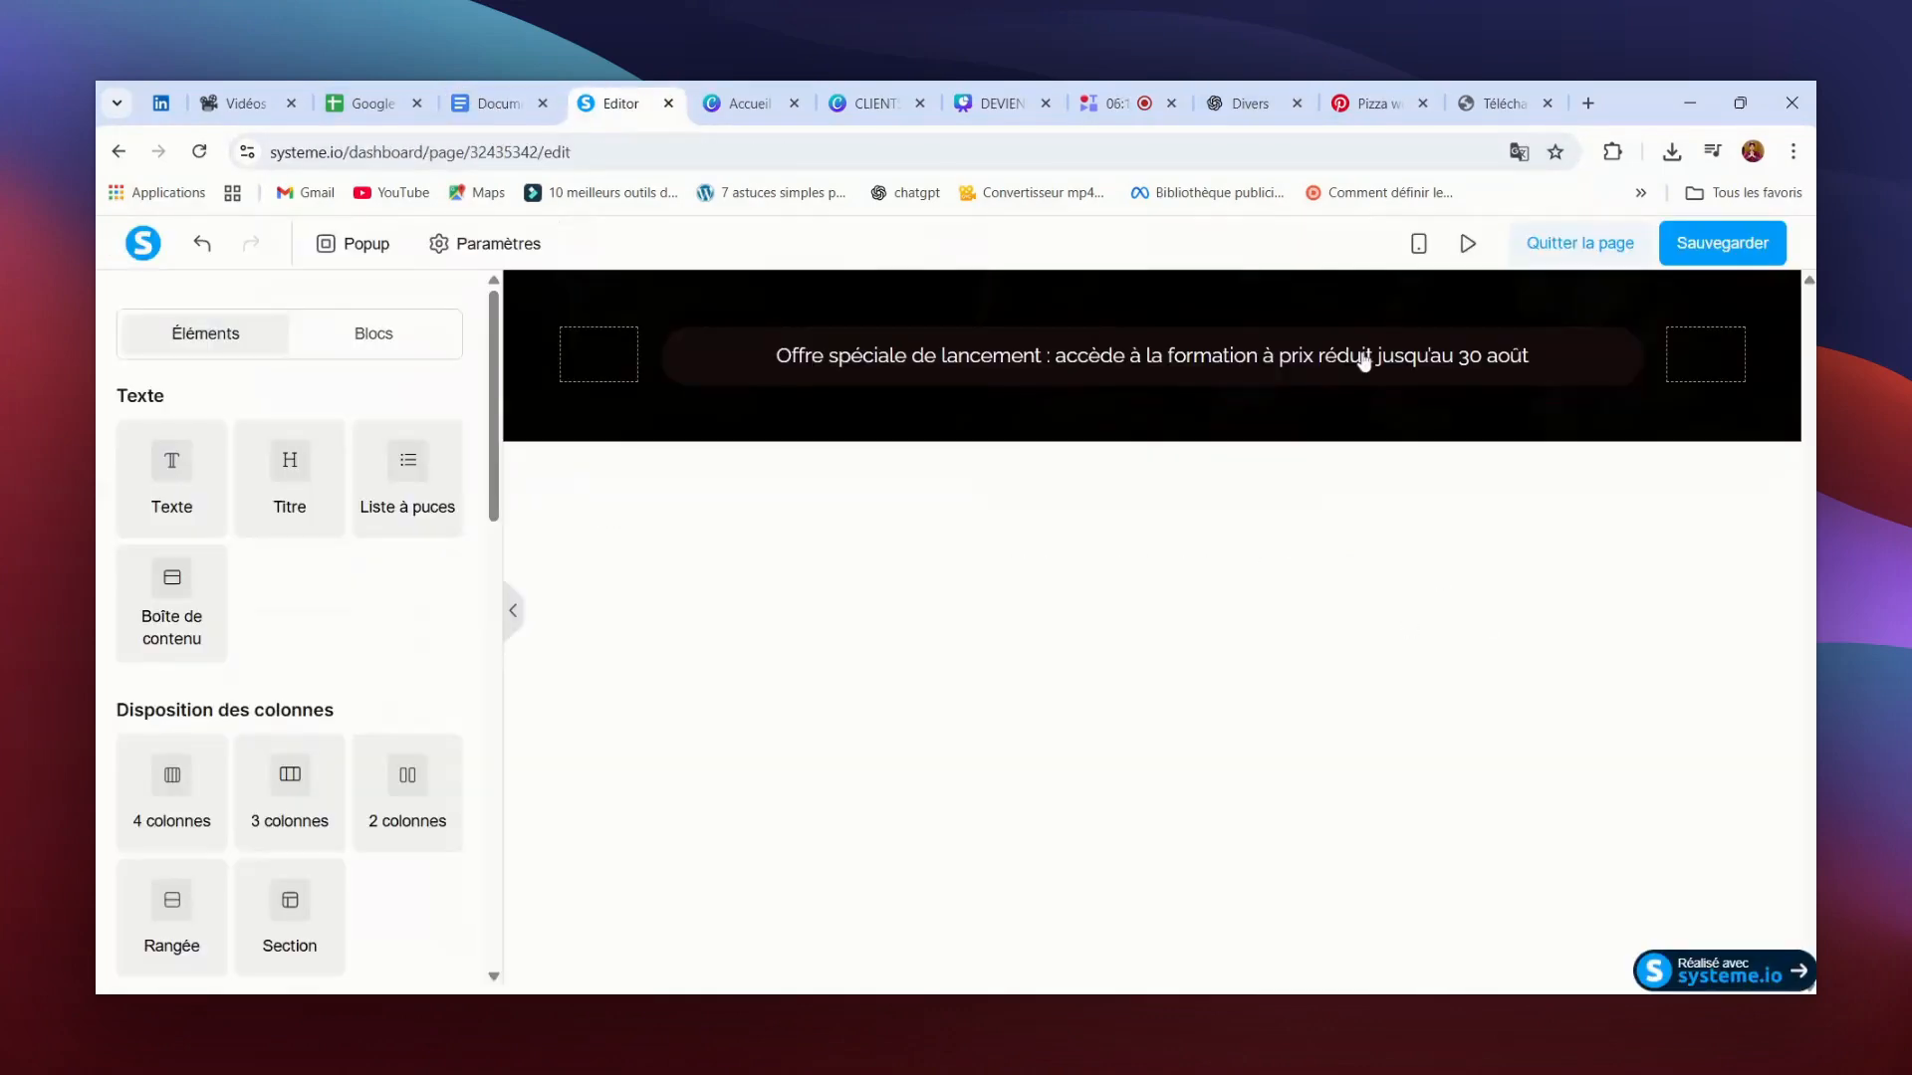
Step: Insert a 🚨 emoji at the beginning and at the end of the launch-offer text
{"action": "left_click", "coordinate": [764, 364]}
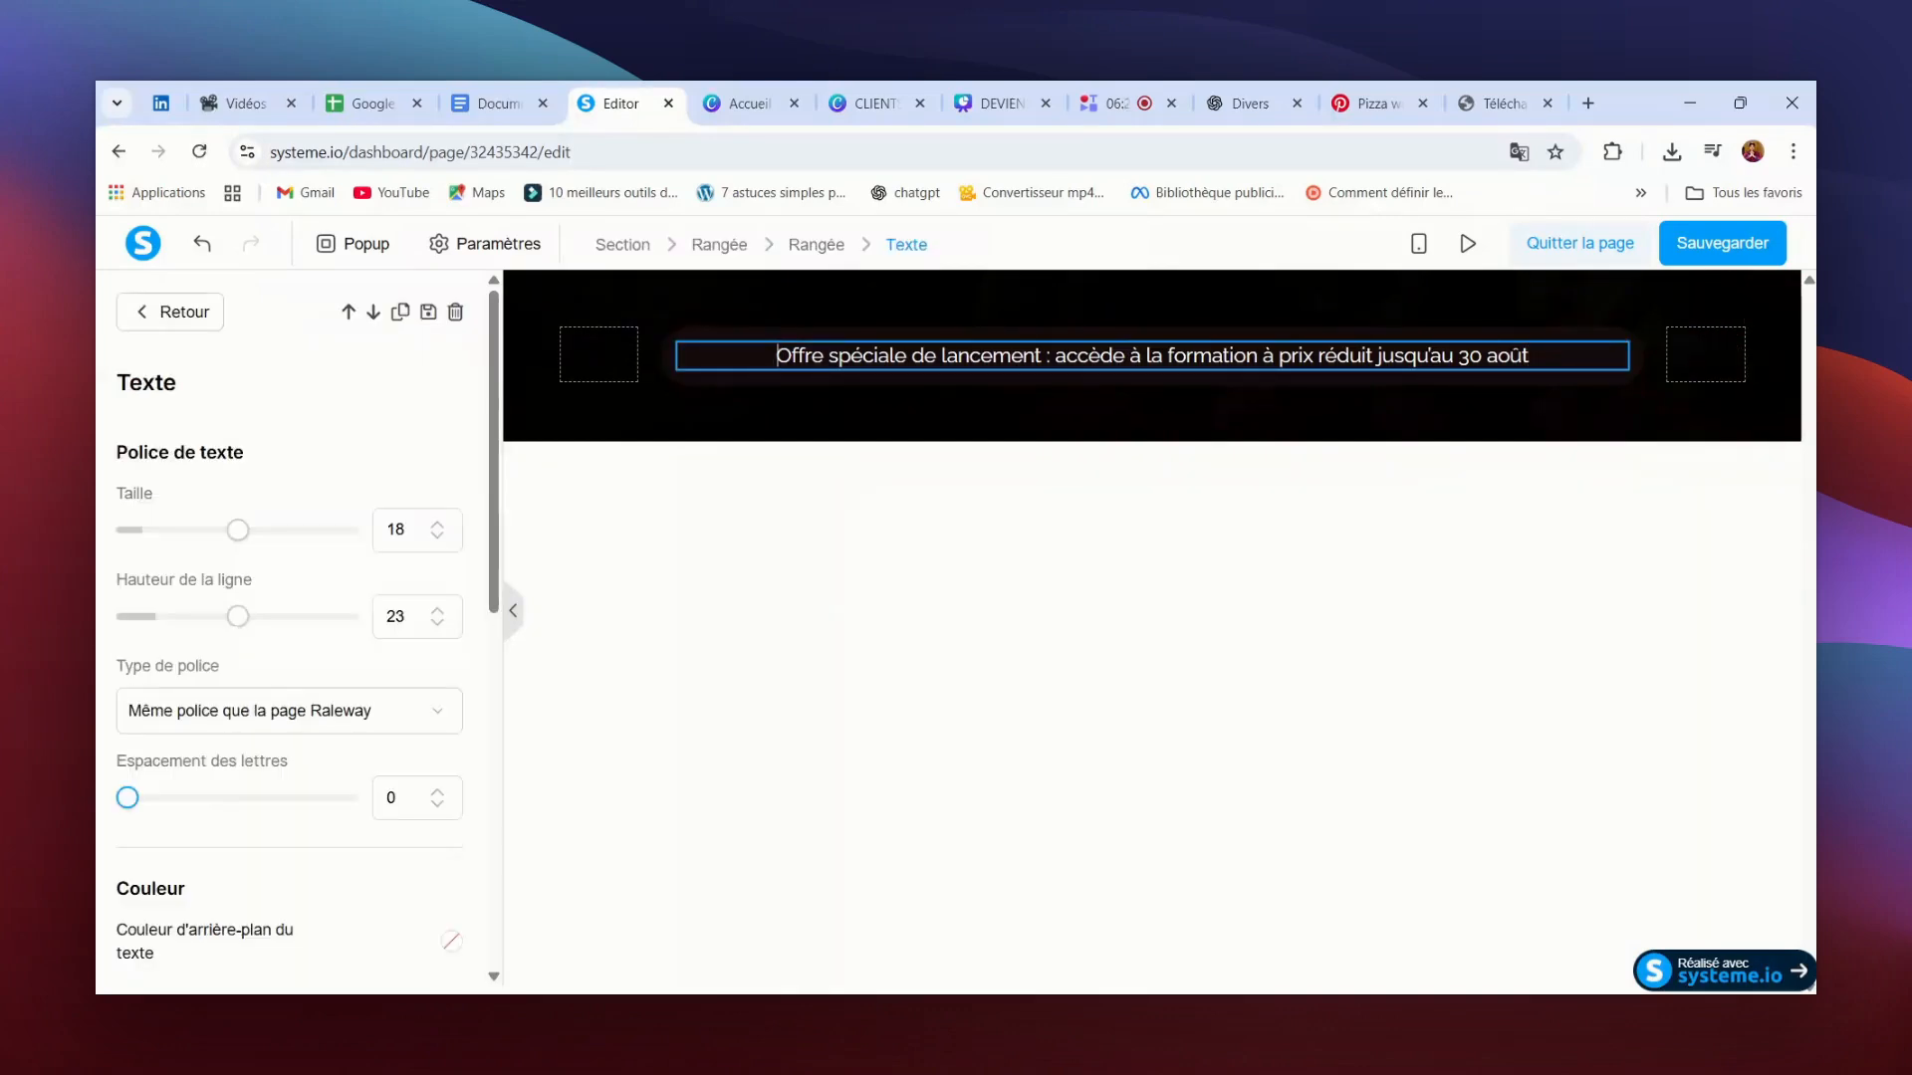
{"action": "type", "text": "🚨"}
{"action": "left_click", "coordinate": [1529, 355]}
{"action": "type", "text": "🚨"}
{"action": "left_click", "coordinate": [1530, 522]}
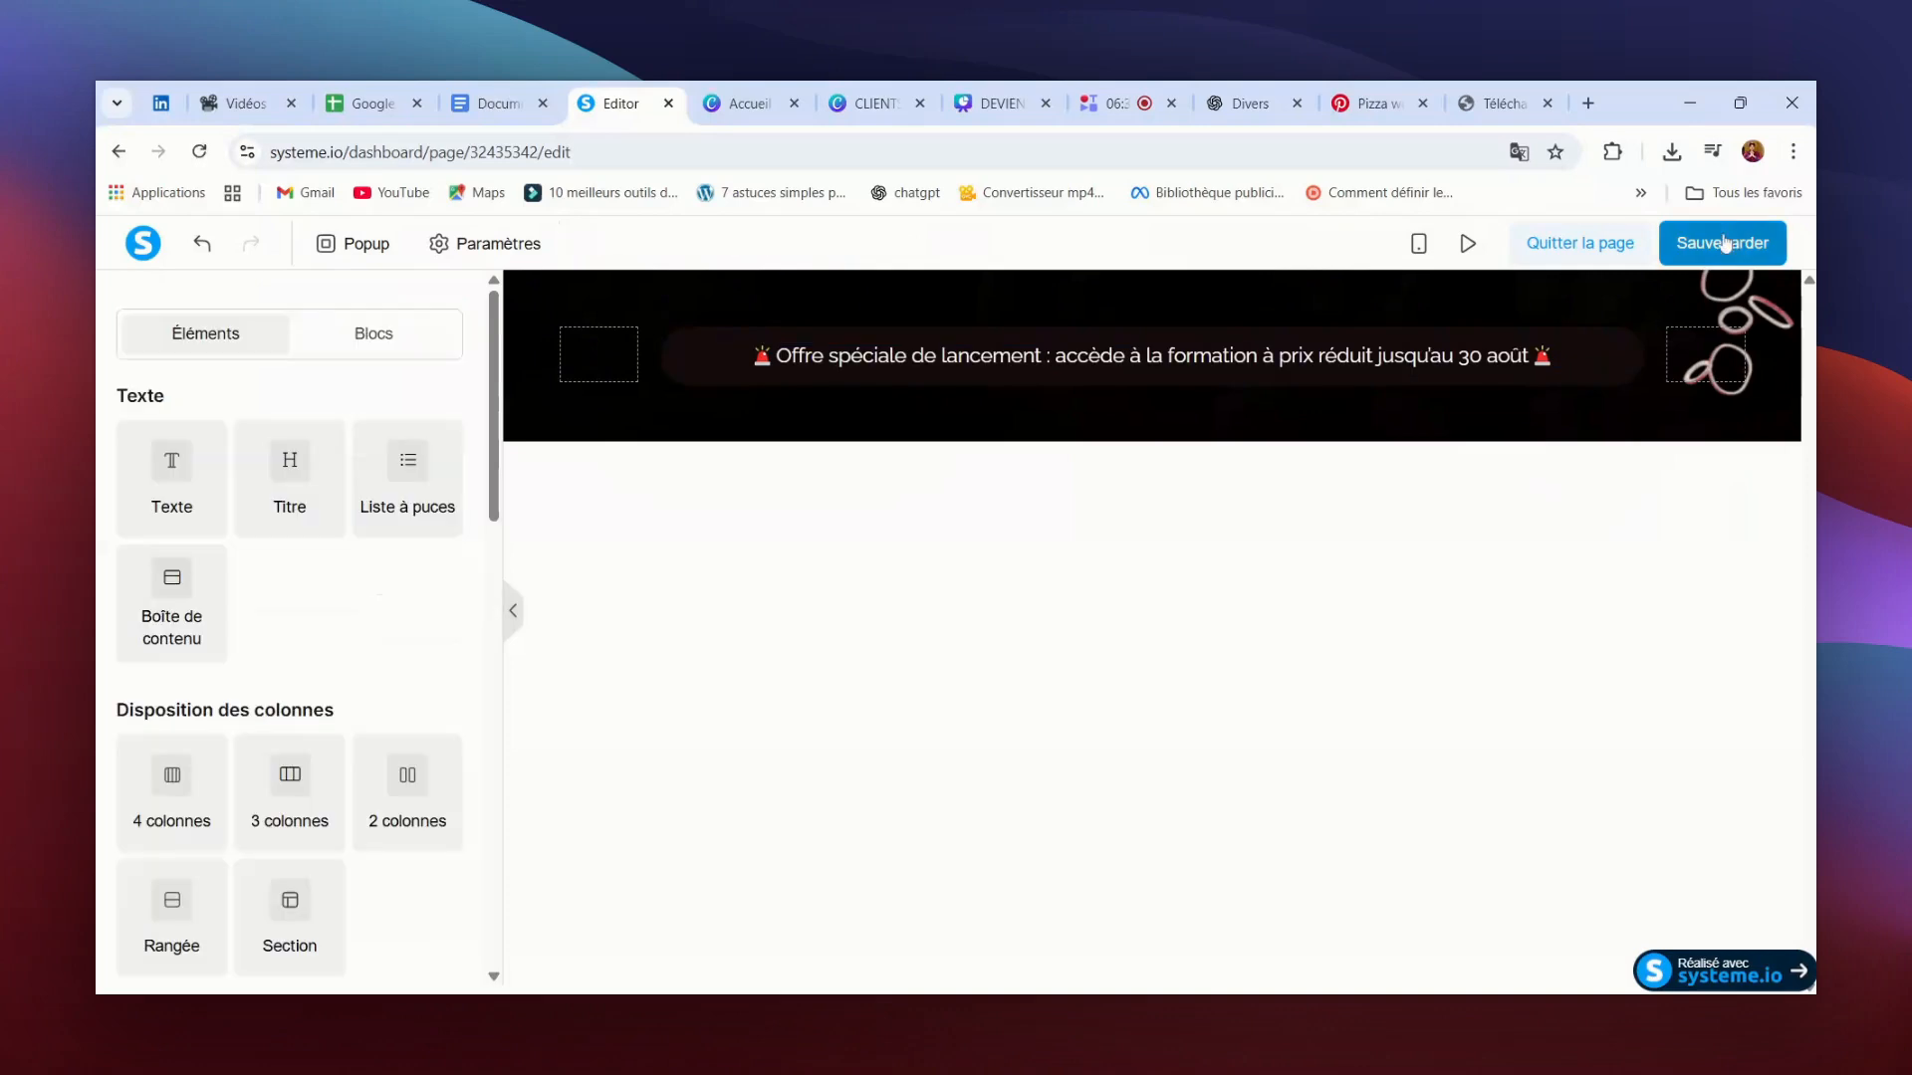
Step: Preview the sales page with its launch-offer banner, return to the editor and check the section's settings
{"action": "left_click", "coordinate": [1446, 243]}
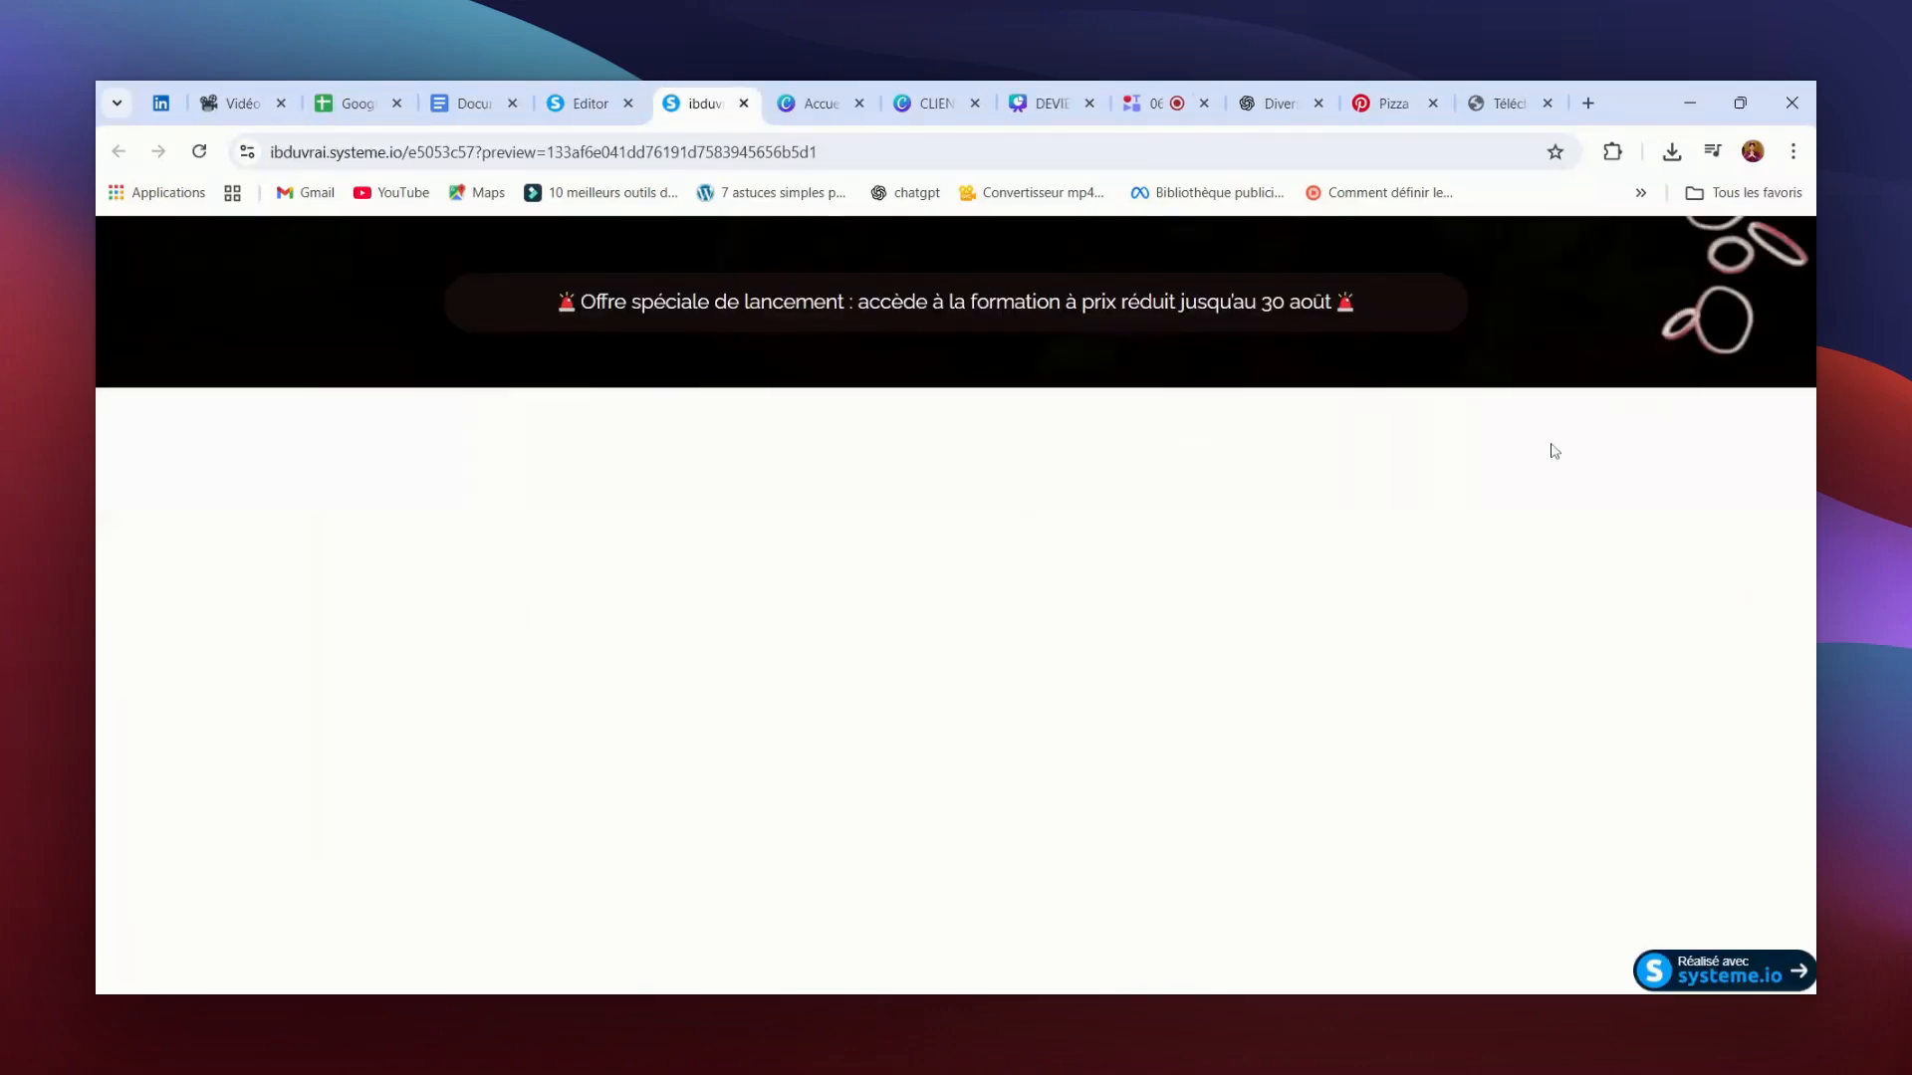
{"action": "left_click", "coordinate": [593, 105]}
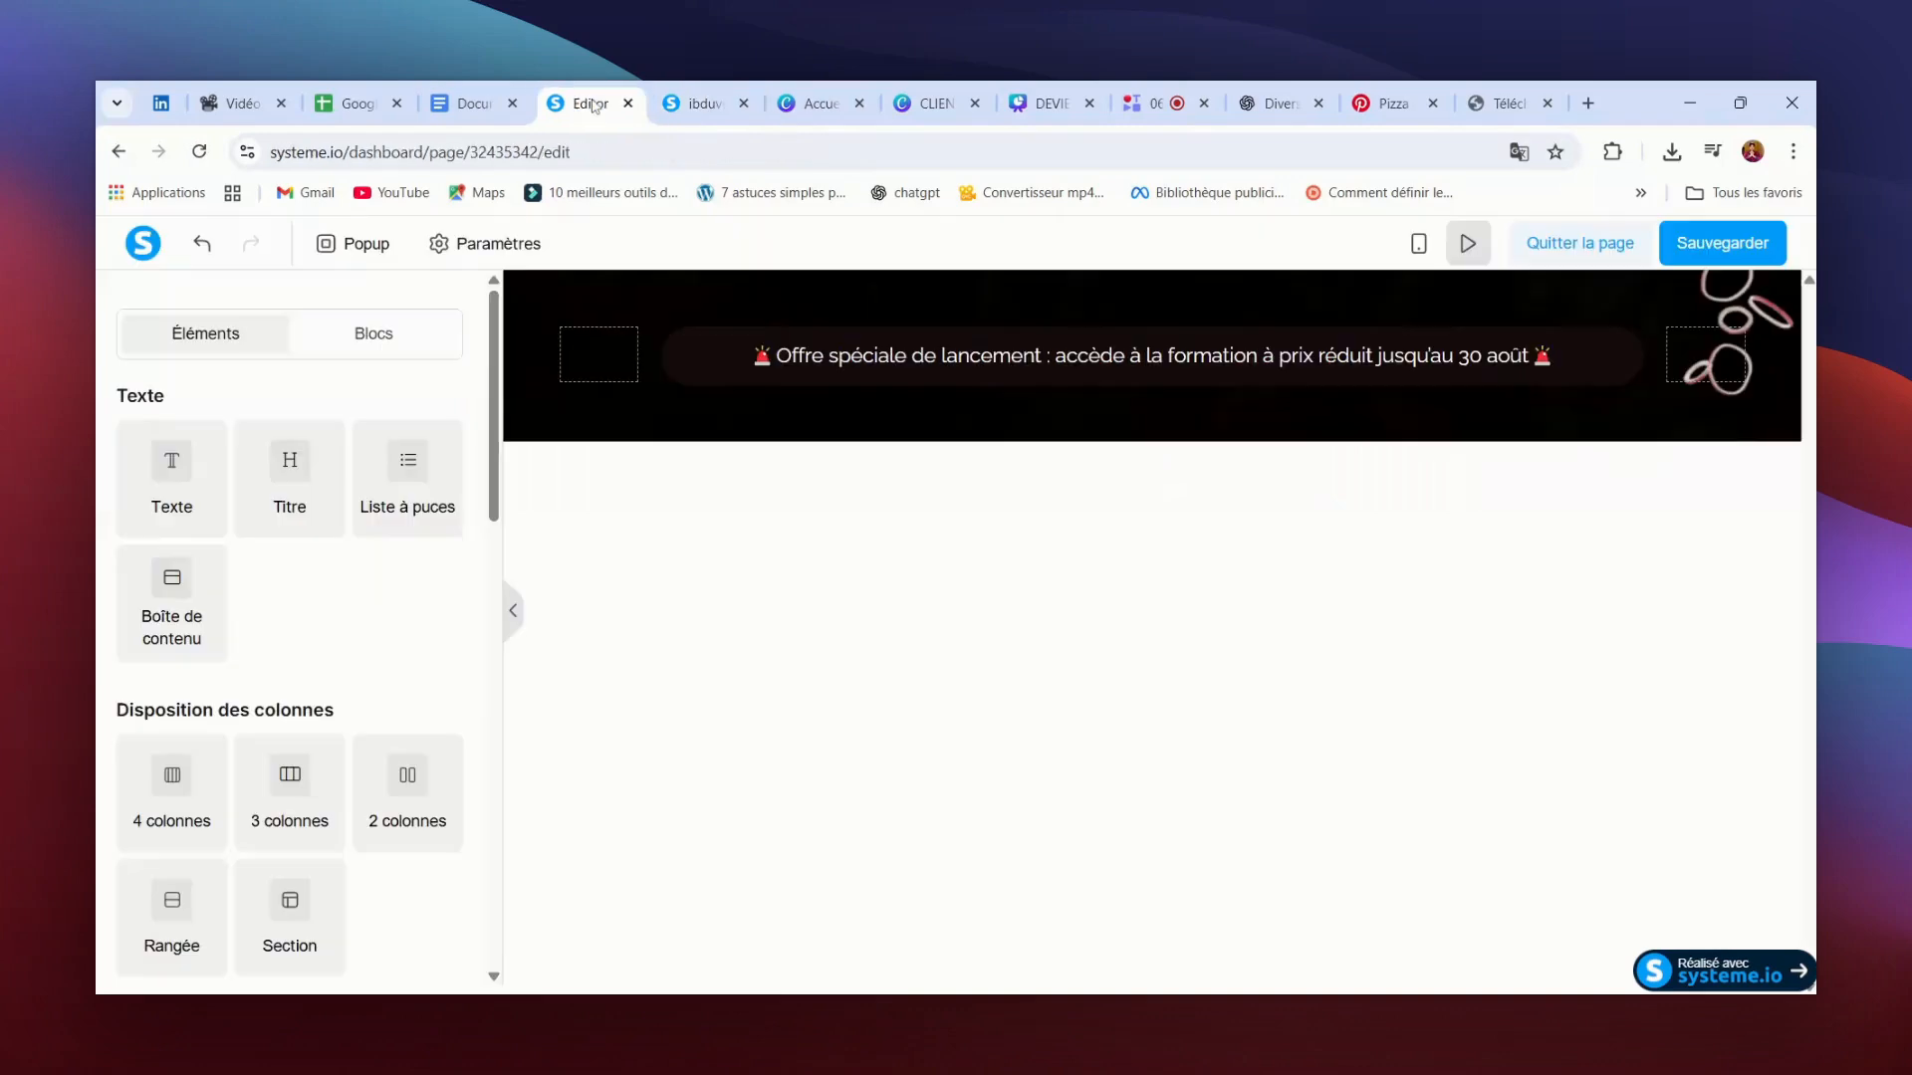
{"action": "left_click", "coordinate": [896, 425]}
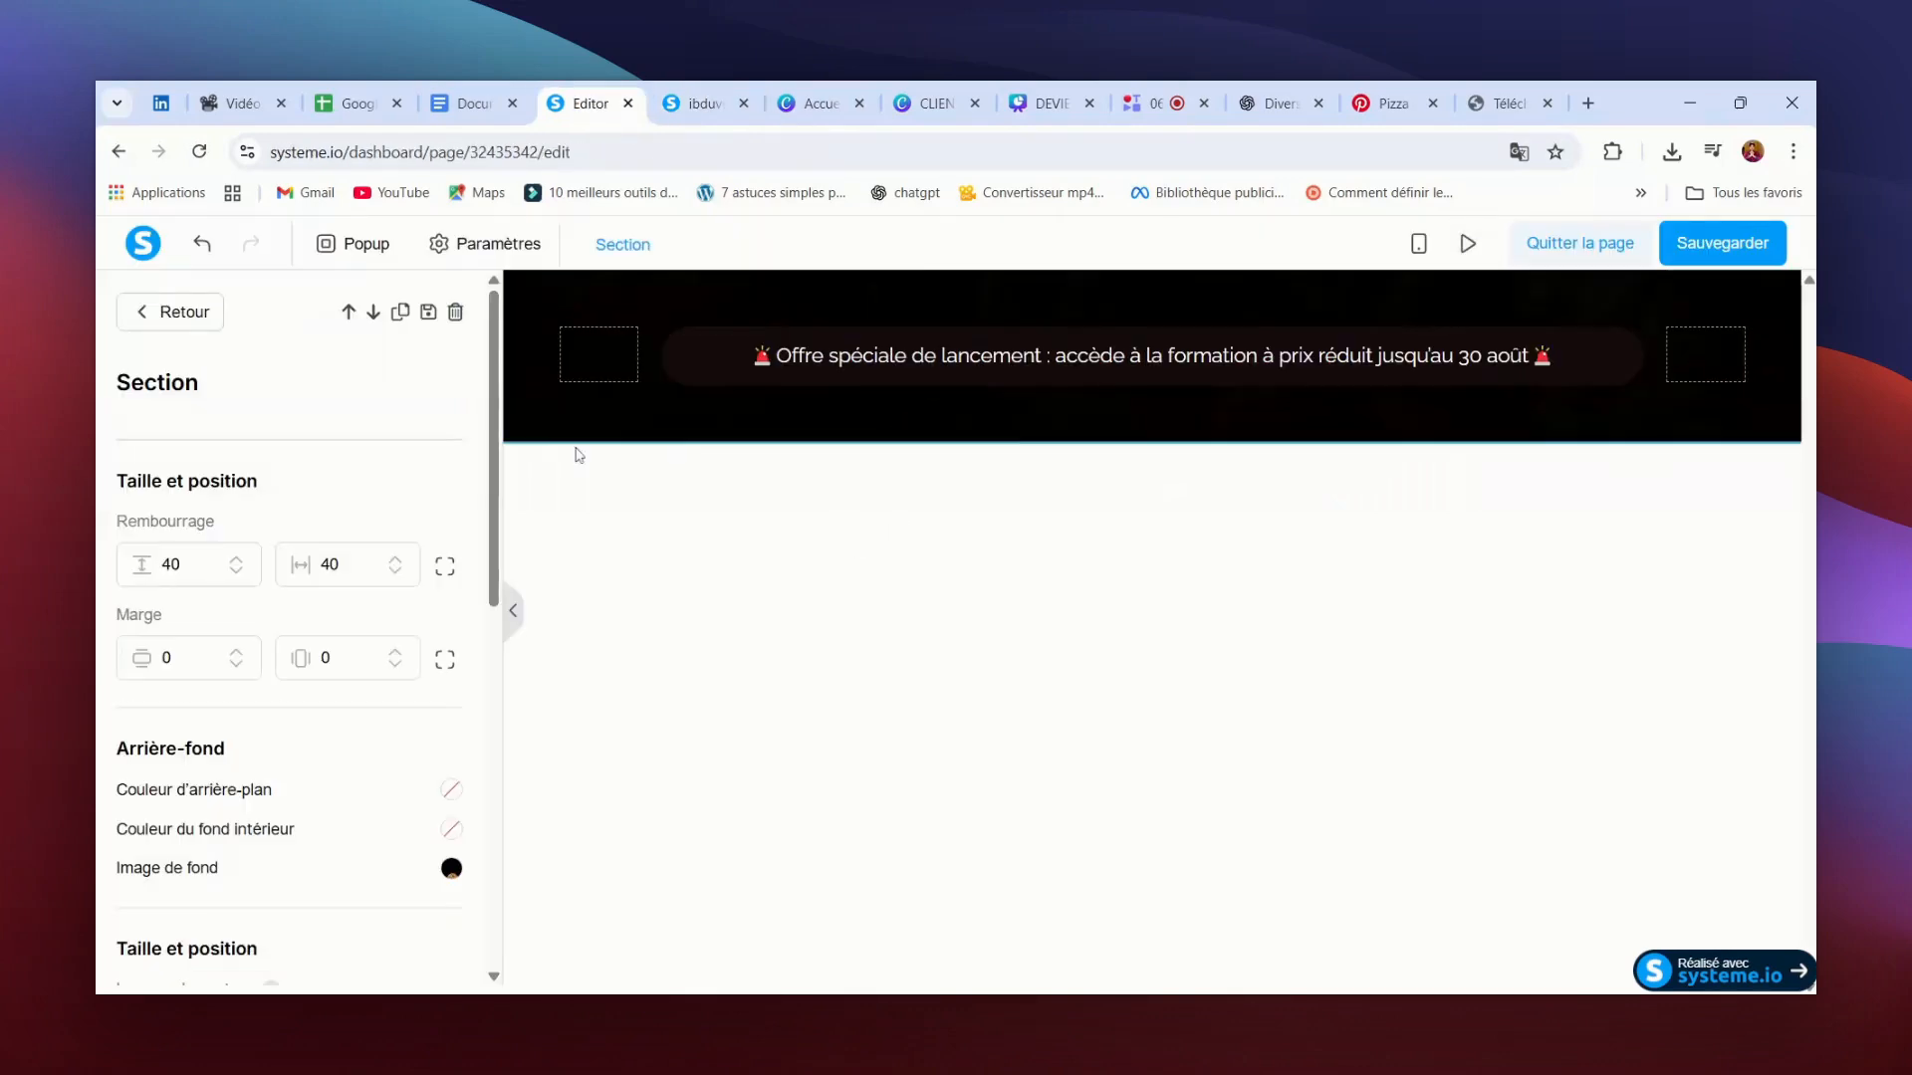
{"action": "left_click", "coordinate": [140, 317]}
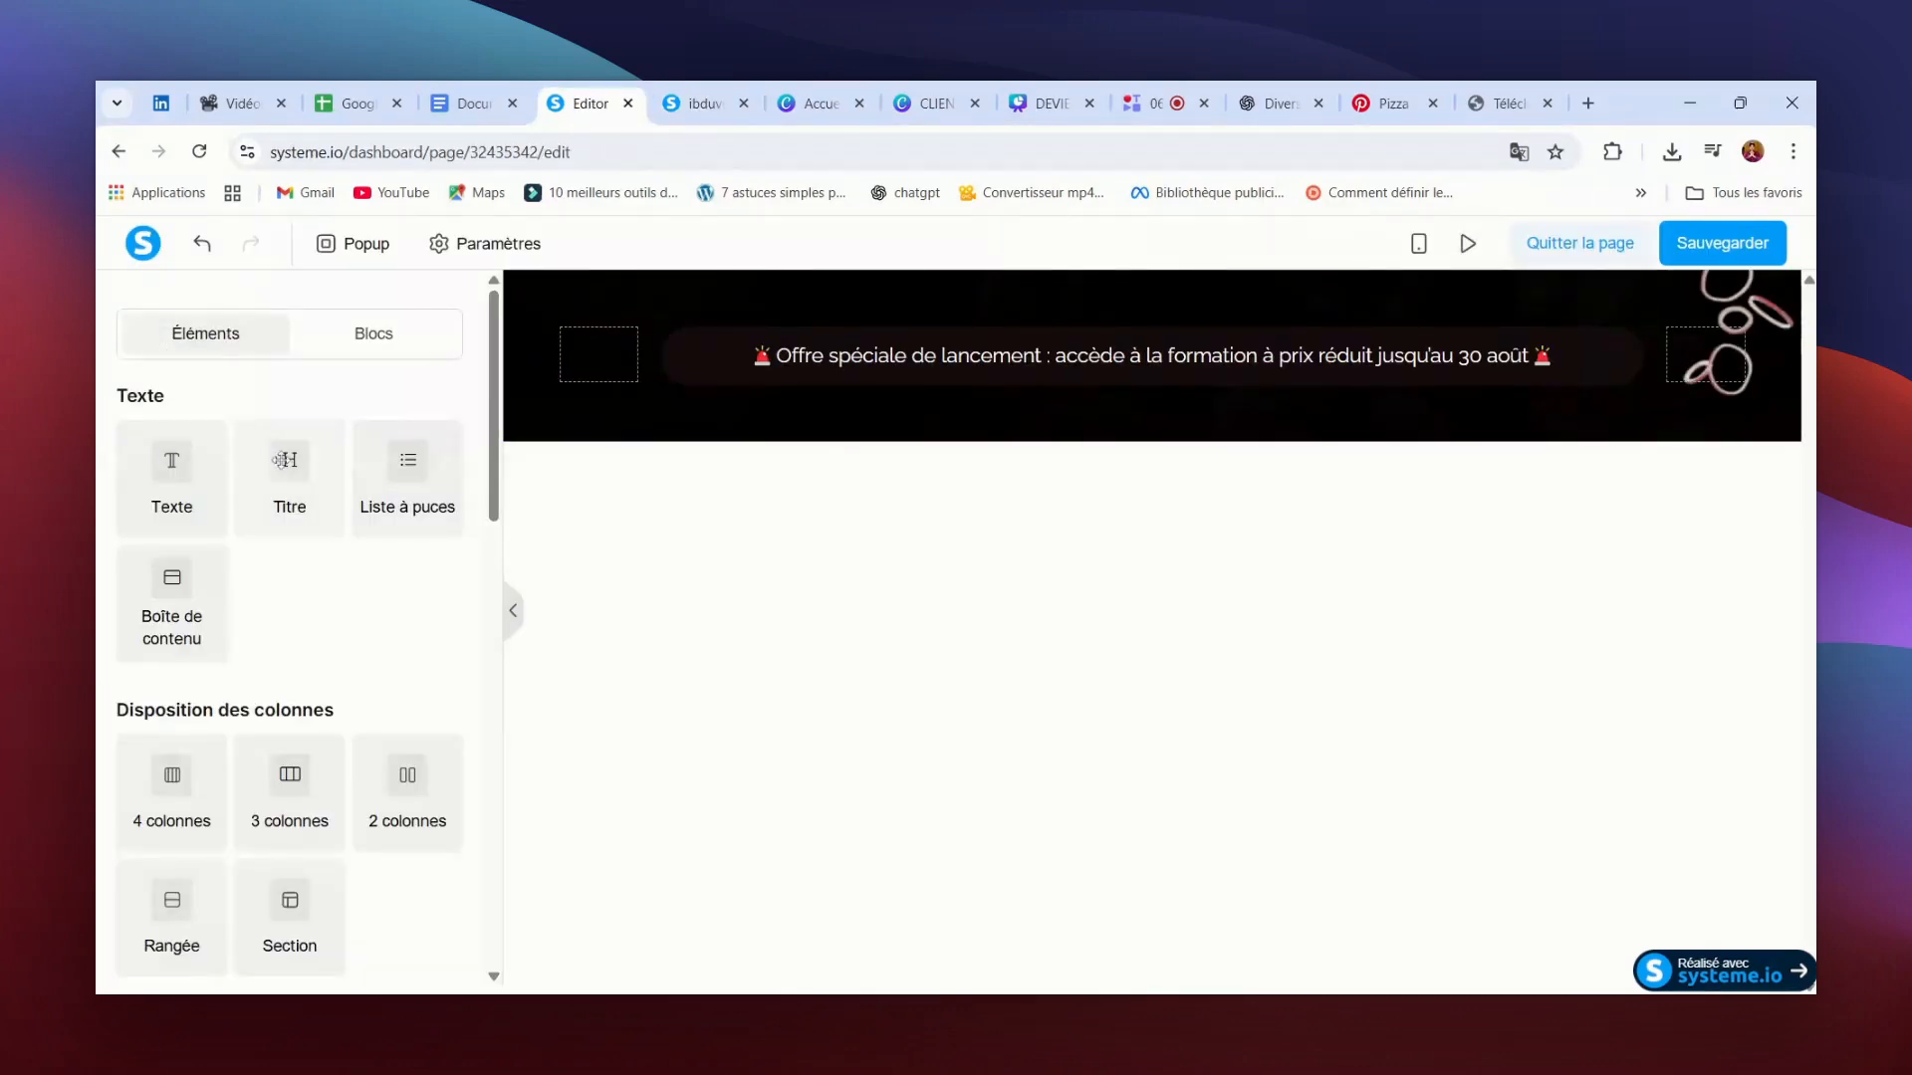
Step: Add the headline "Deviens le roi (ou la reine) de la pizza maison…" below the launch offer, with font size 55 and line height 60
{"action": "left_click_drag", "start_coordinate": [286, 456], "coordinate": [1195, 423]}
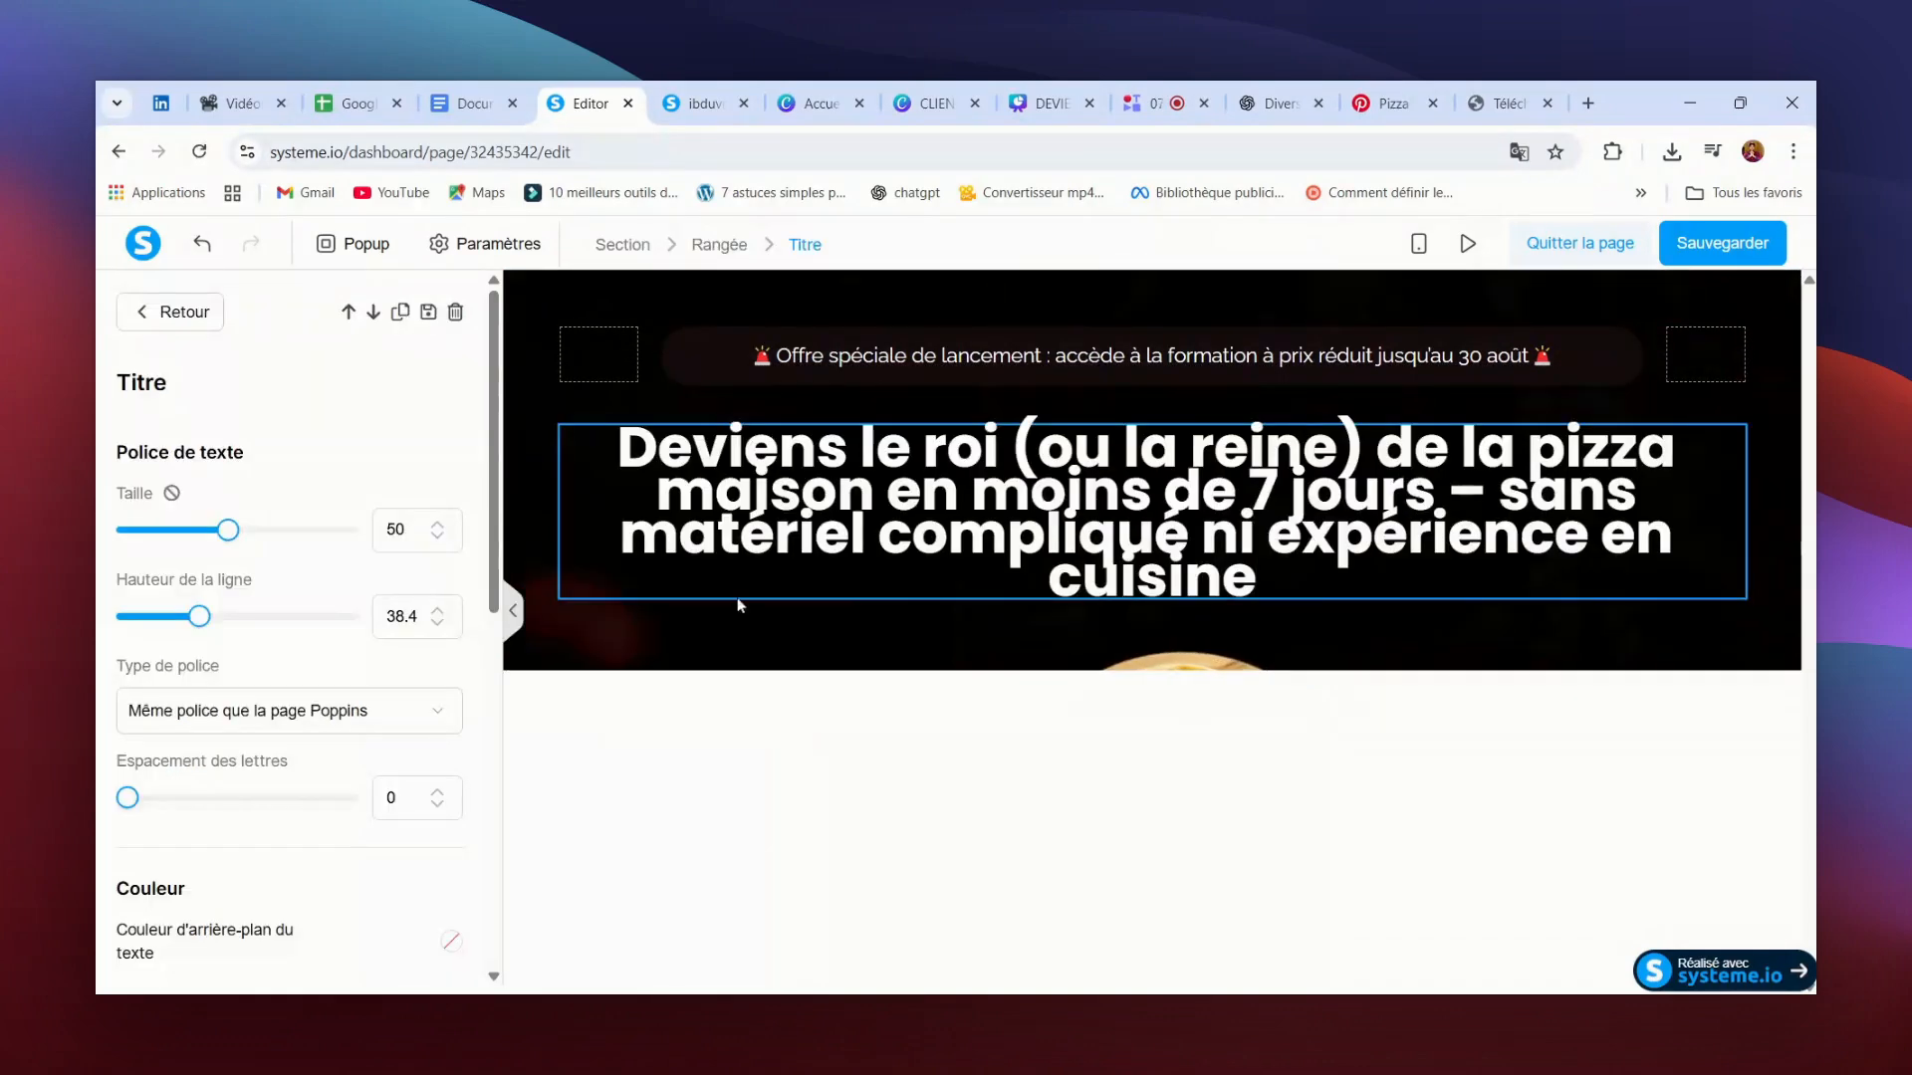
{"action": "left_click_drag", "start_coordinate": [200, 625], "coordinate": [252, 632]}
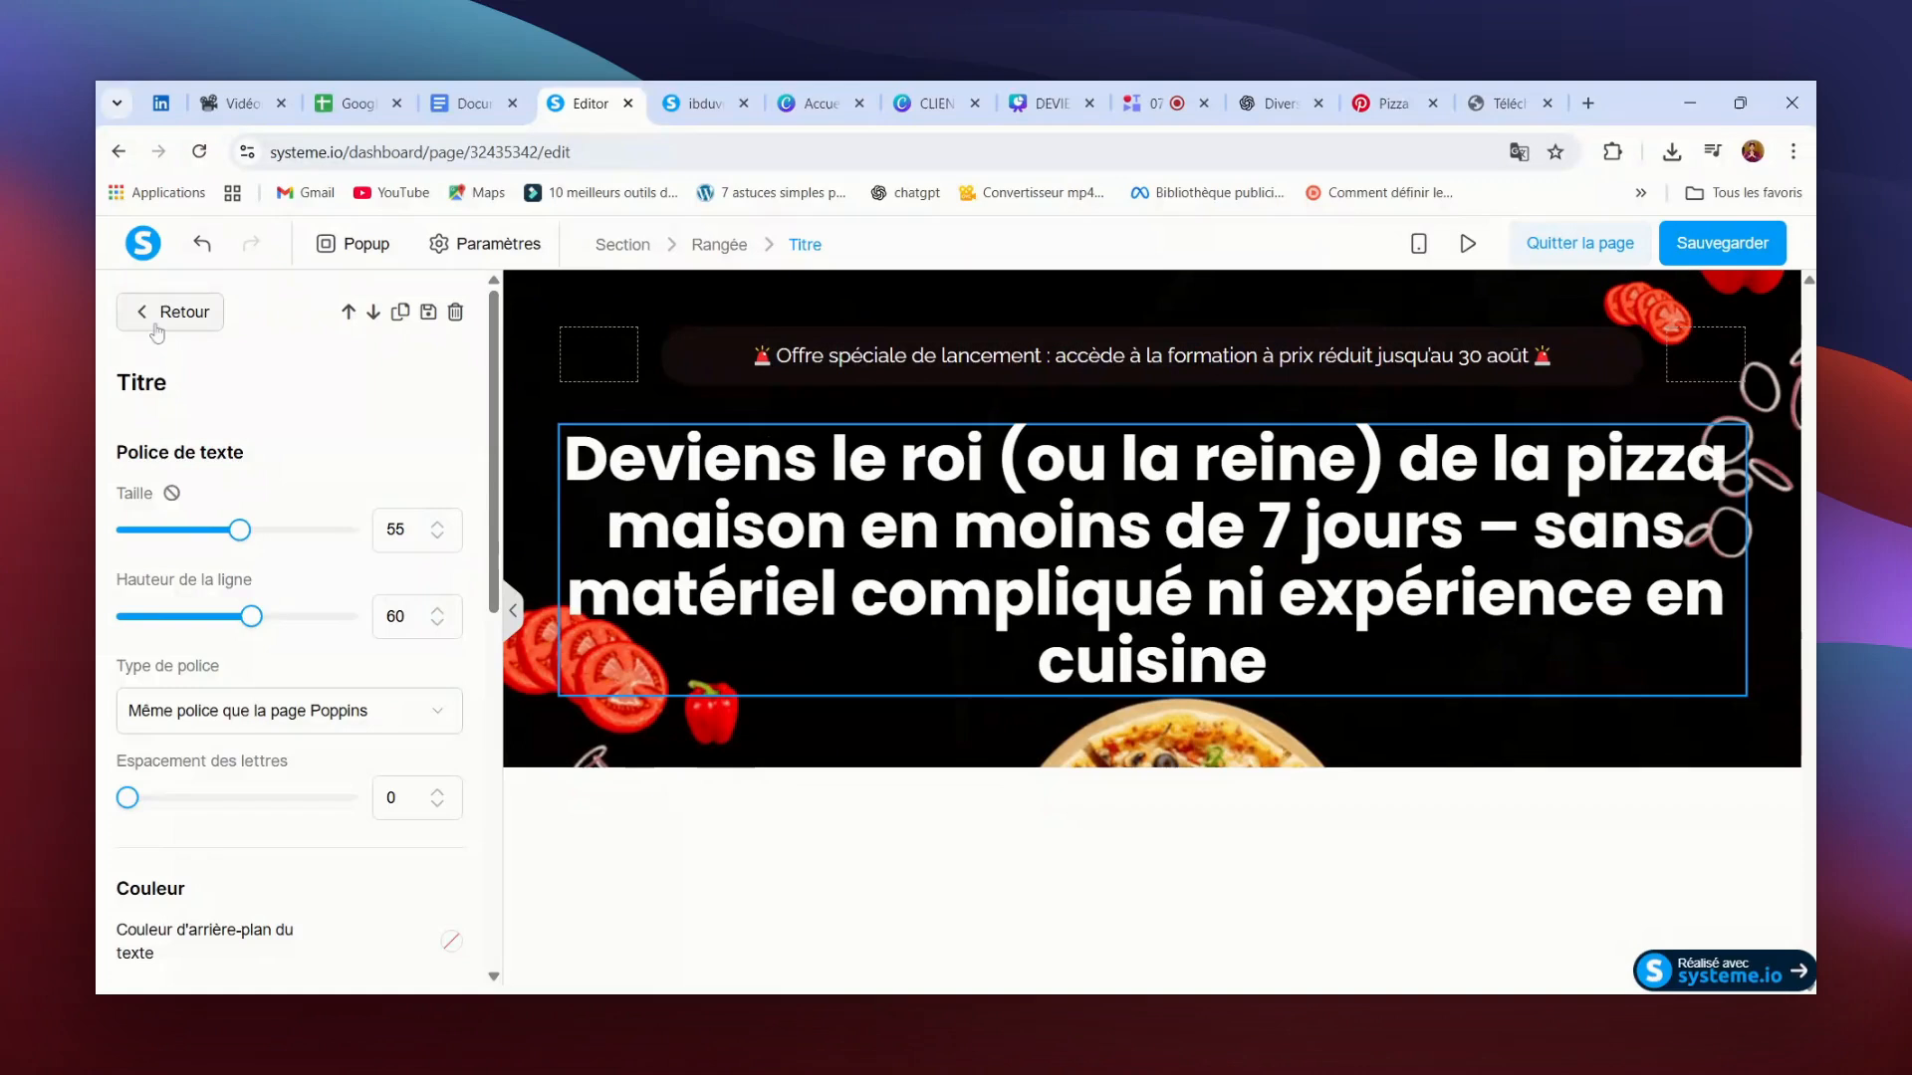
{"action": "left_click", "coordinate": [157, 321]}
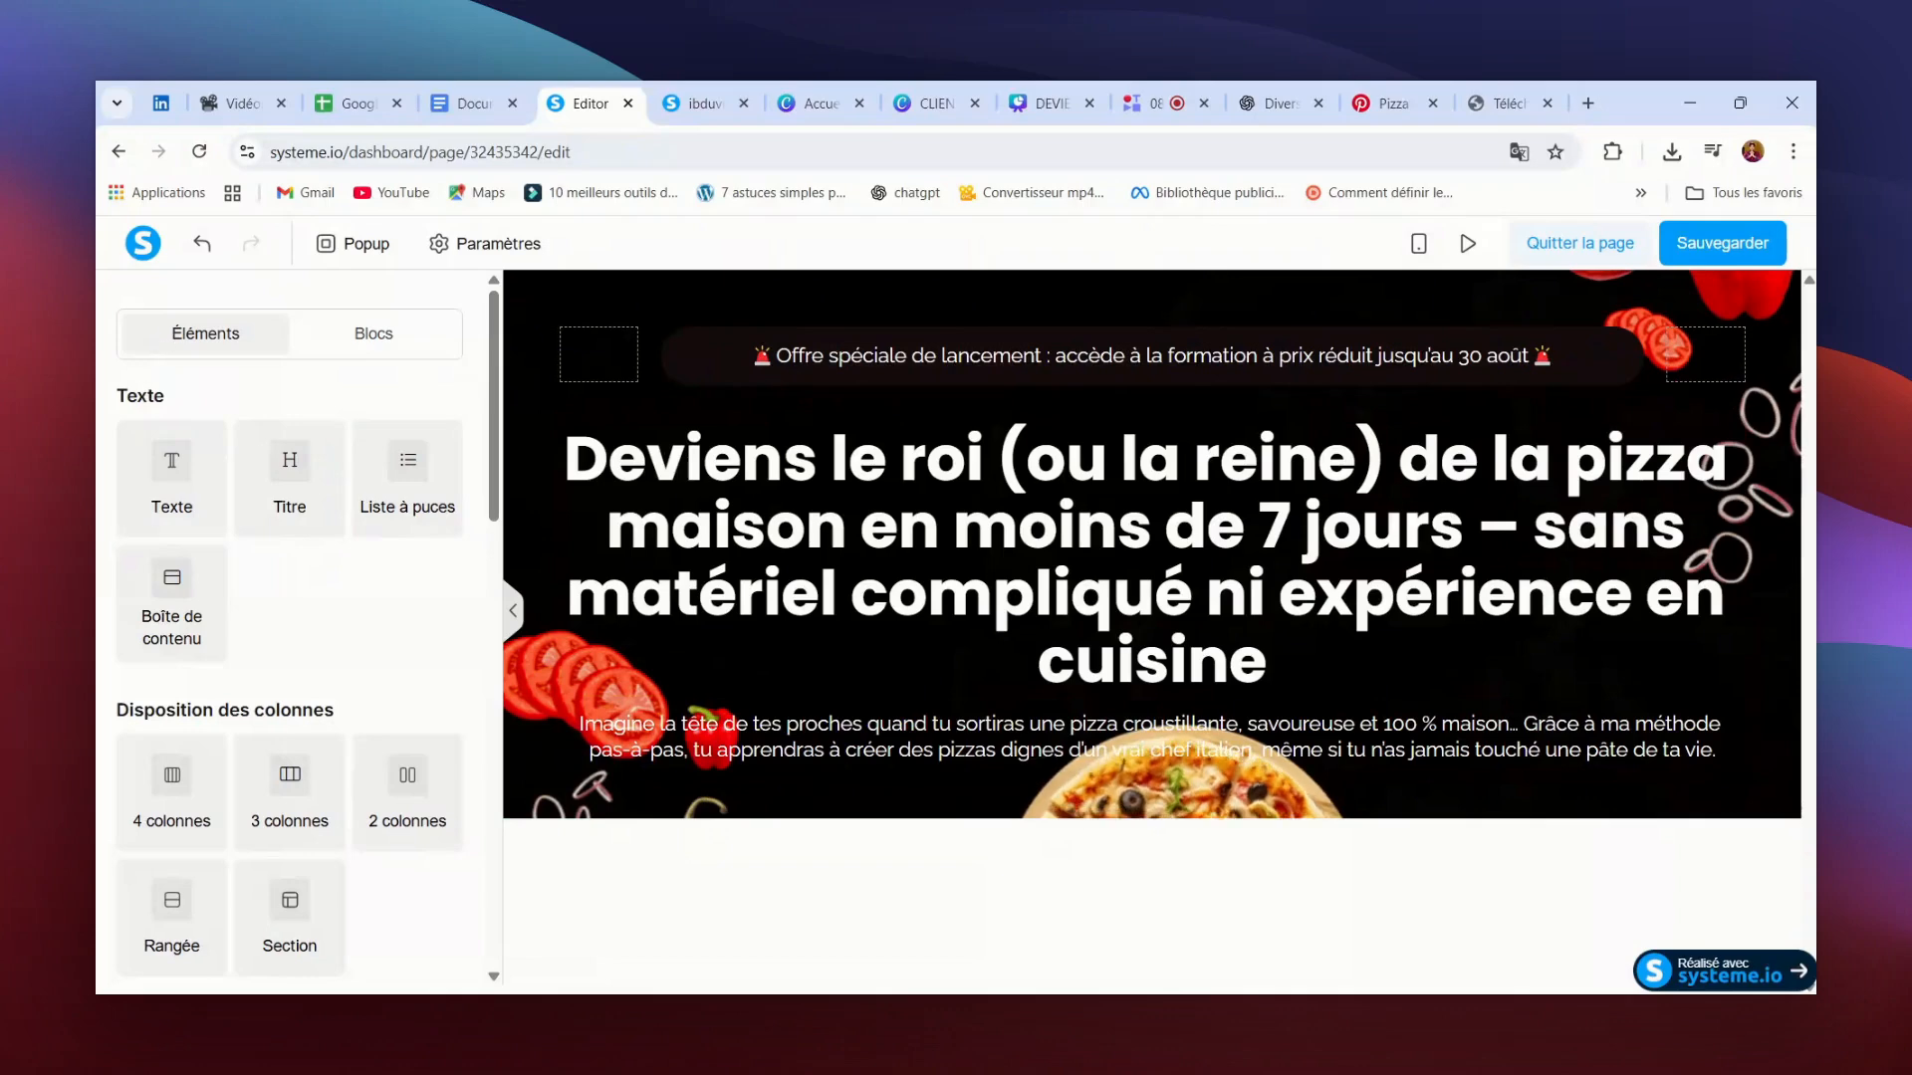
Step: Add a red button below the paragraph, labelled "Oui, je veux apprendre à faire des pizzas maison" as written in the Google Docs document
{"action": "scroll", "coordinate": [273, 637], "scroll_direction": "down", "scroll_amount": 3}
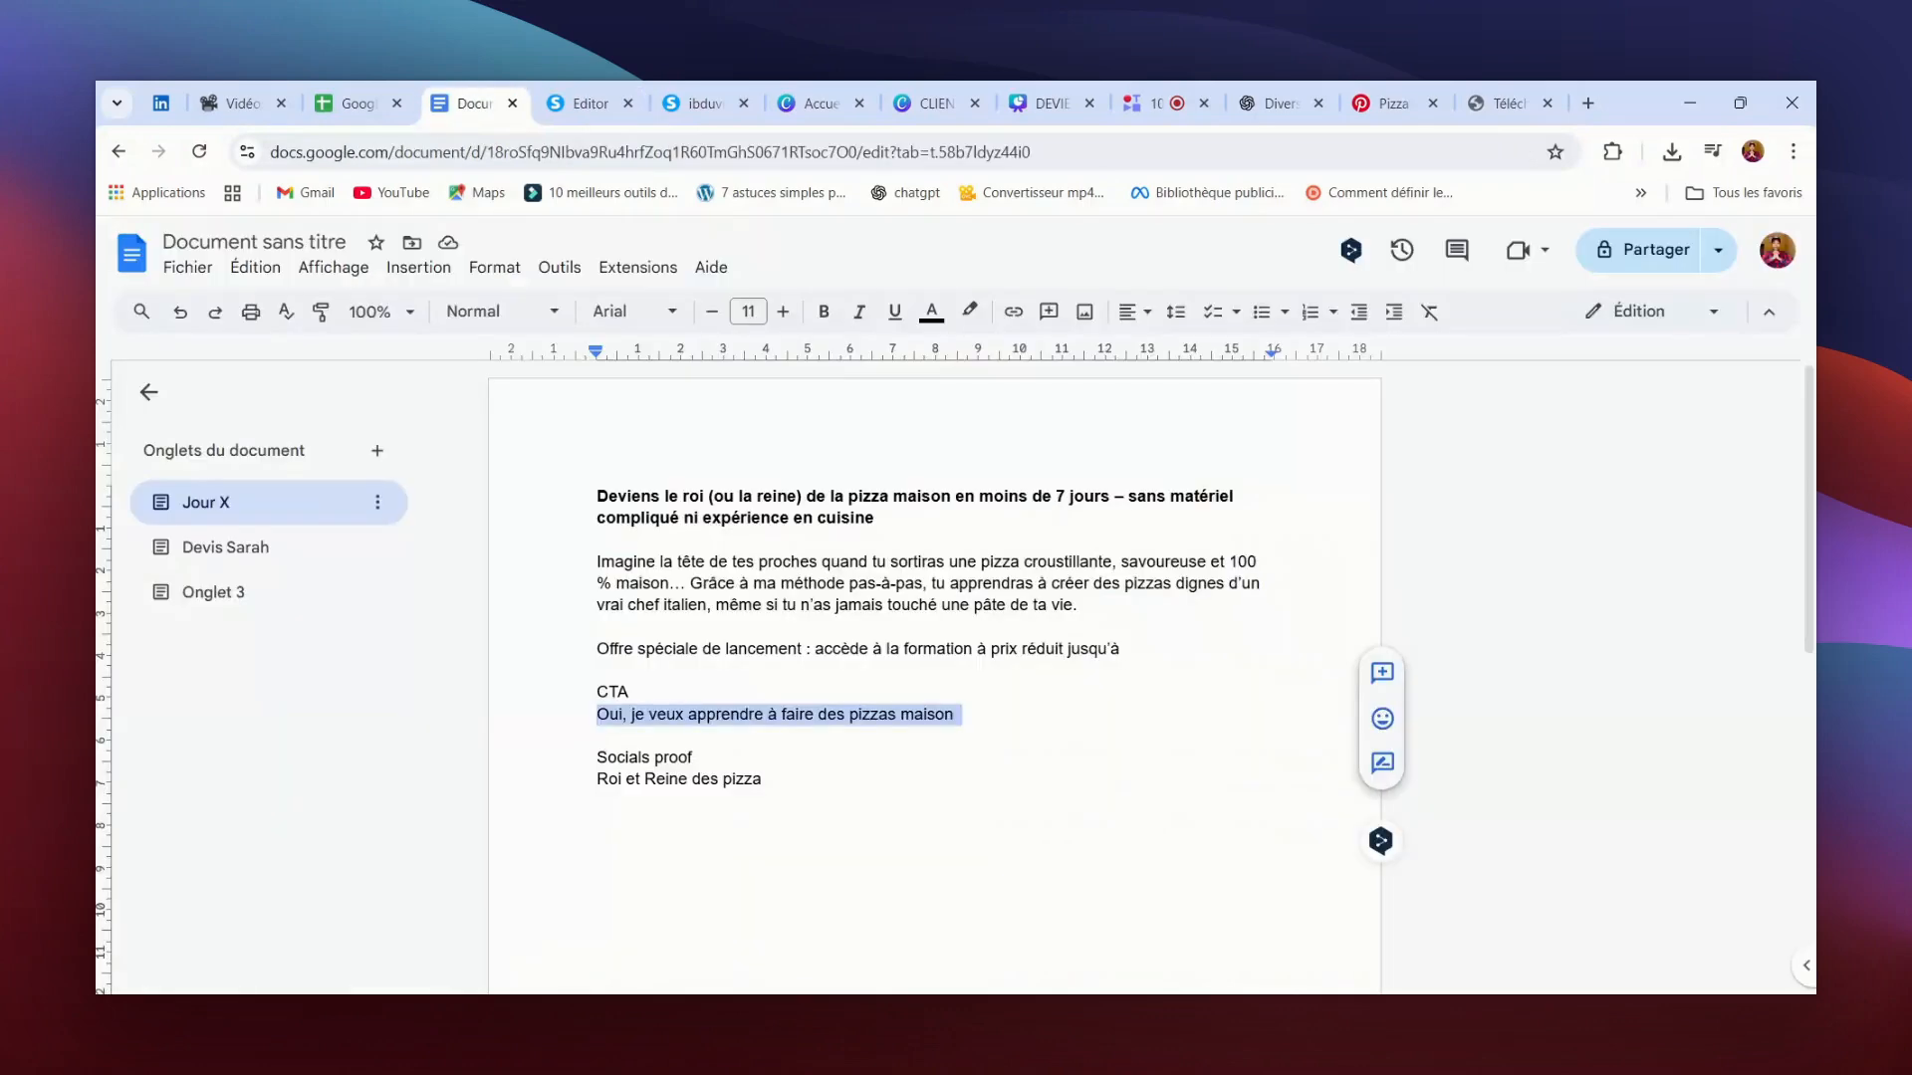
{"action": "left_click_drag", "start_coordinate": [634, 692], "coordinate": [597, 714]}
{"action": "left_click_drag", "start_coordinate": [954, 714], "coordinate": [644, 714]}
{"action": "left_click", "coordinate": [556, 100]}
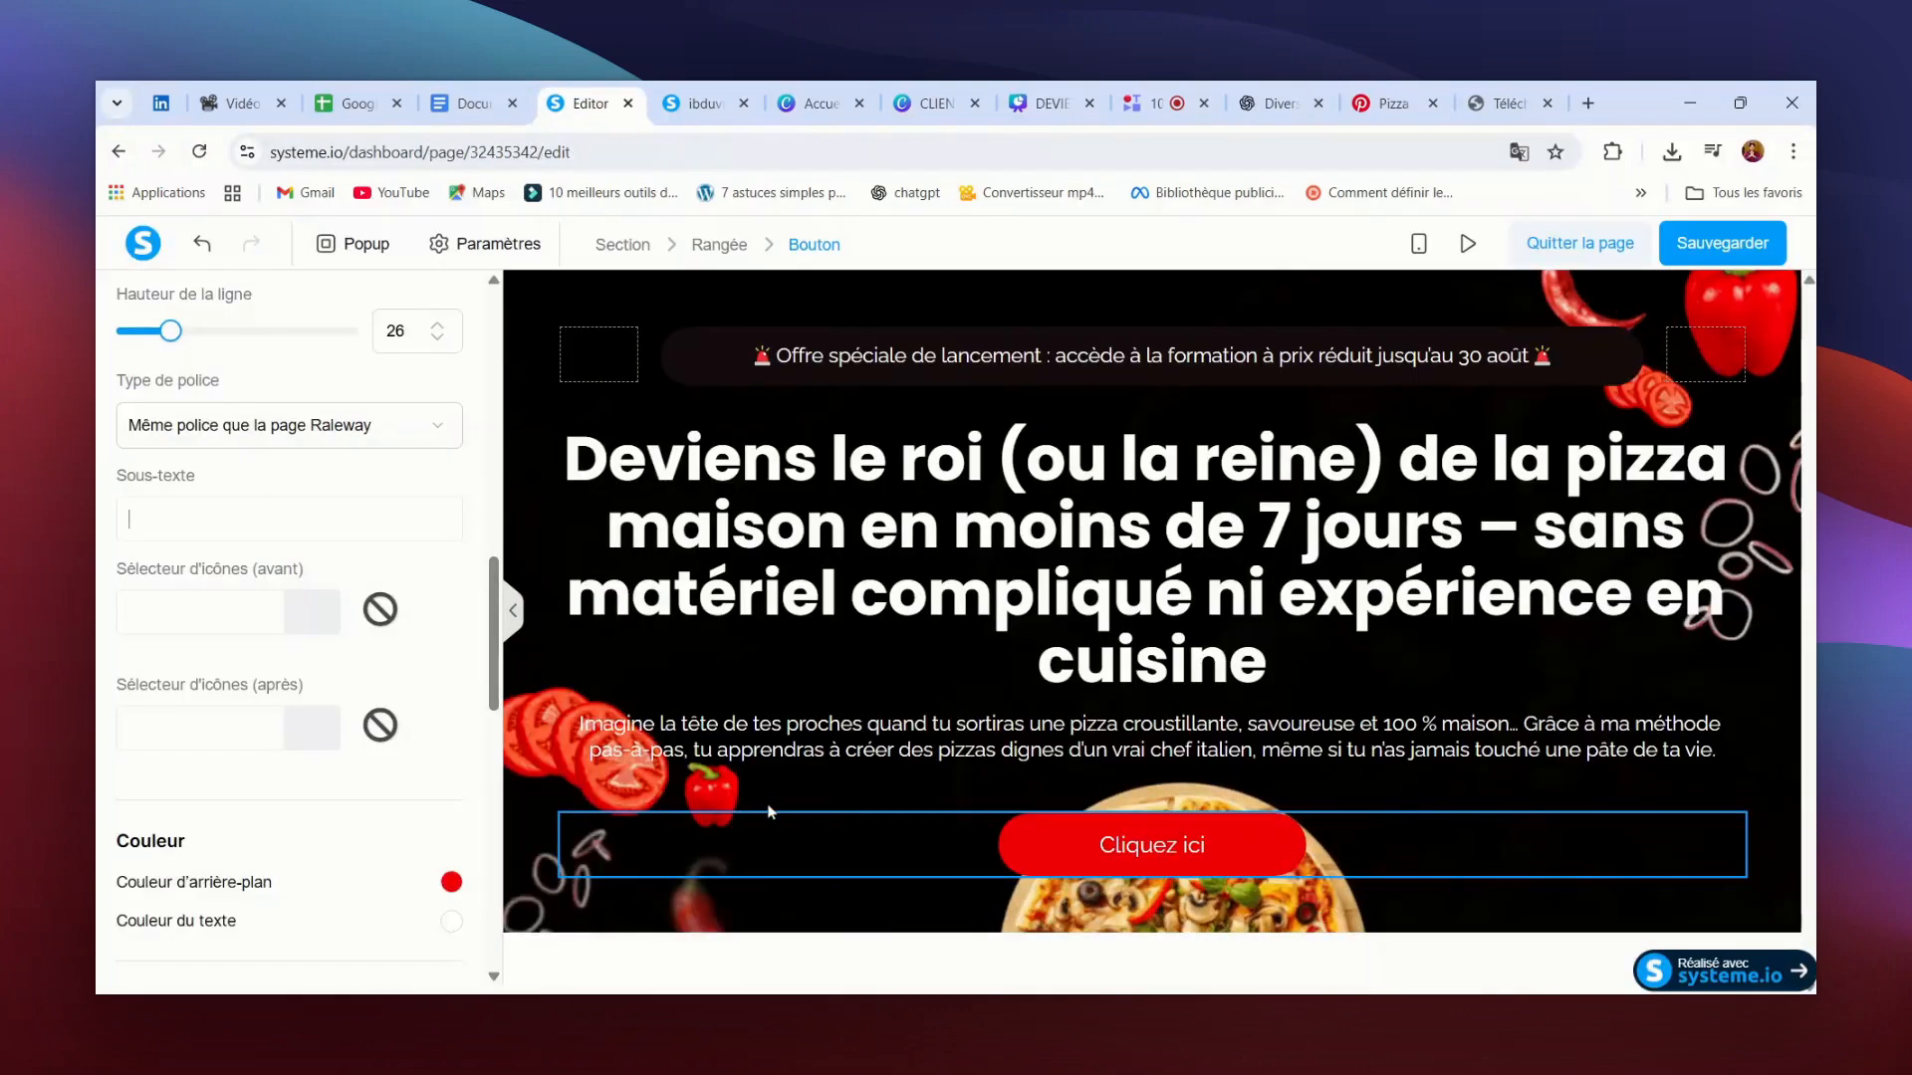
{"action": "scroll", "coordinate": [248, 555], "scroll_direction": "up", "scroll_amount": 3}
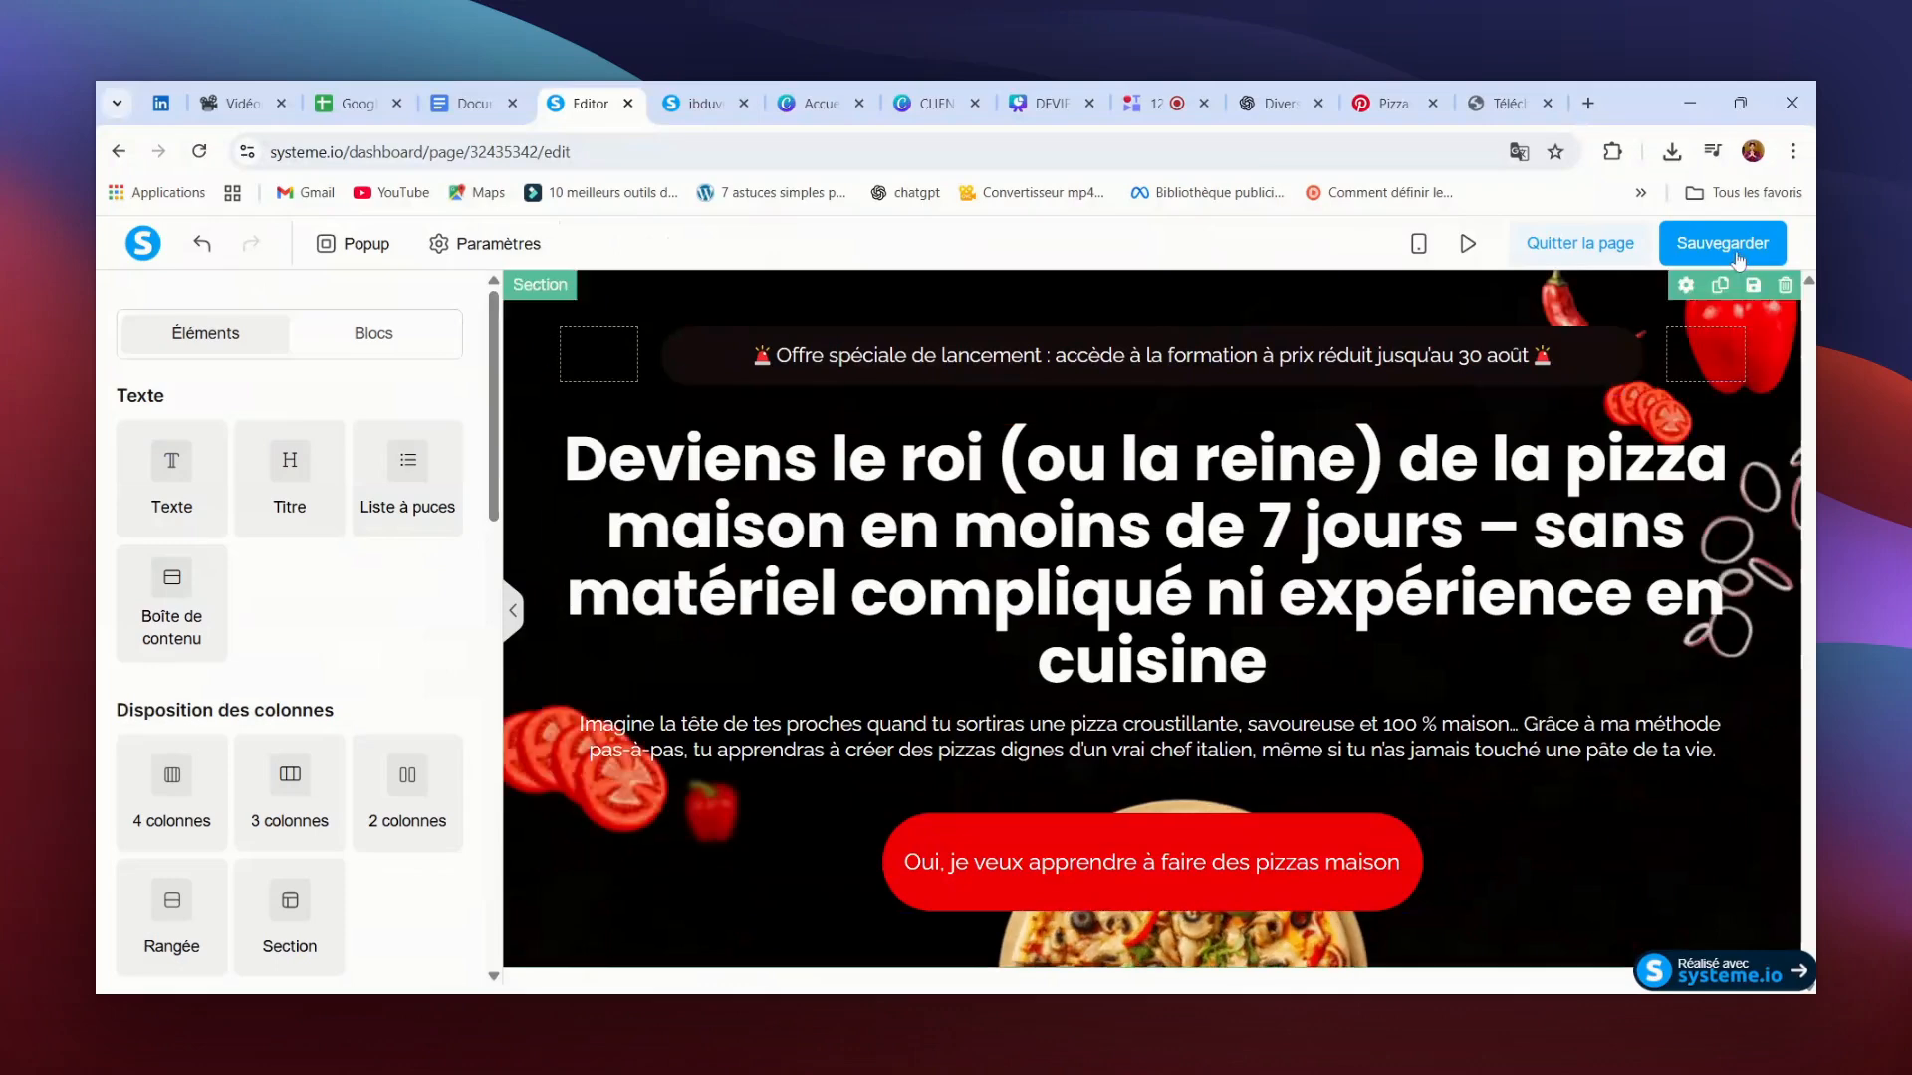
Step: Save the sales page and check the call-to-action button in the page preview
{"action": "left_click", "coordinate": [1735, 254]}
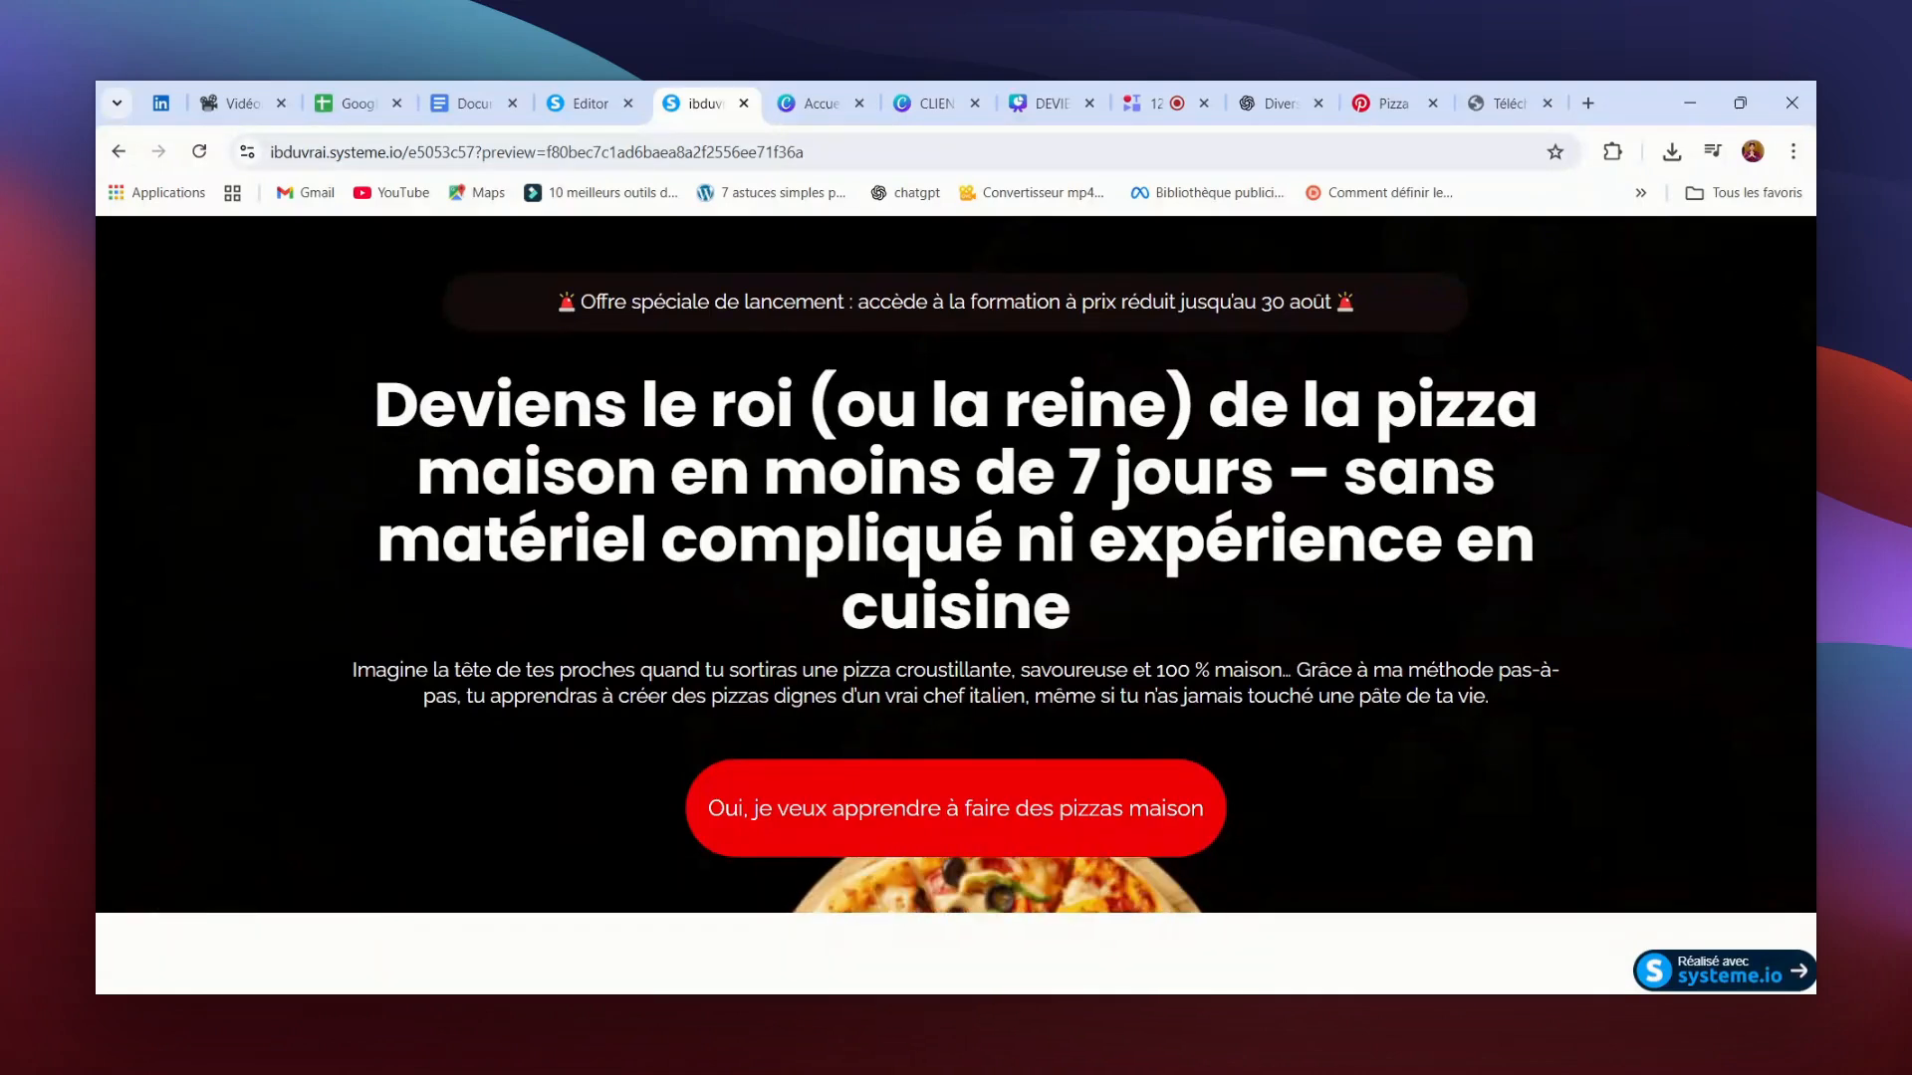
{"action": "left_click", "coordinate": [1043, 813]}
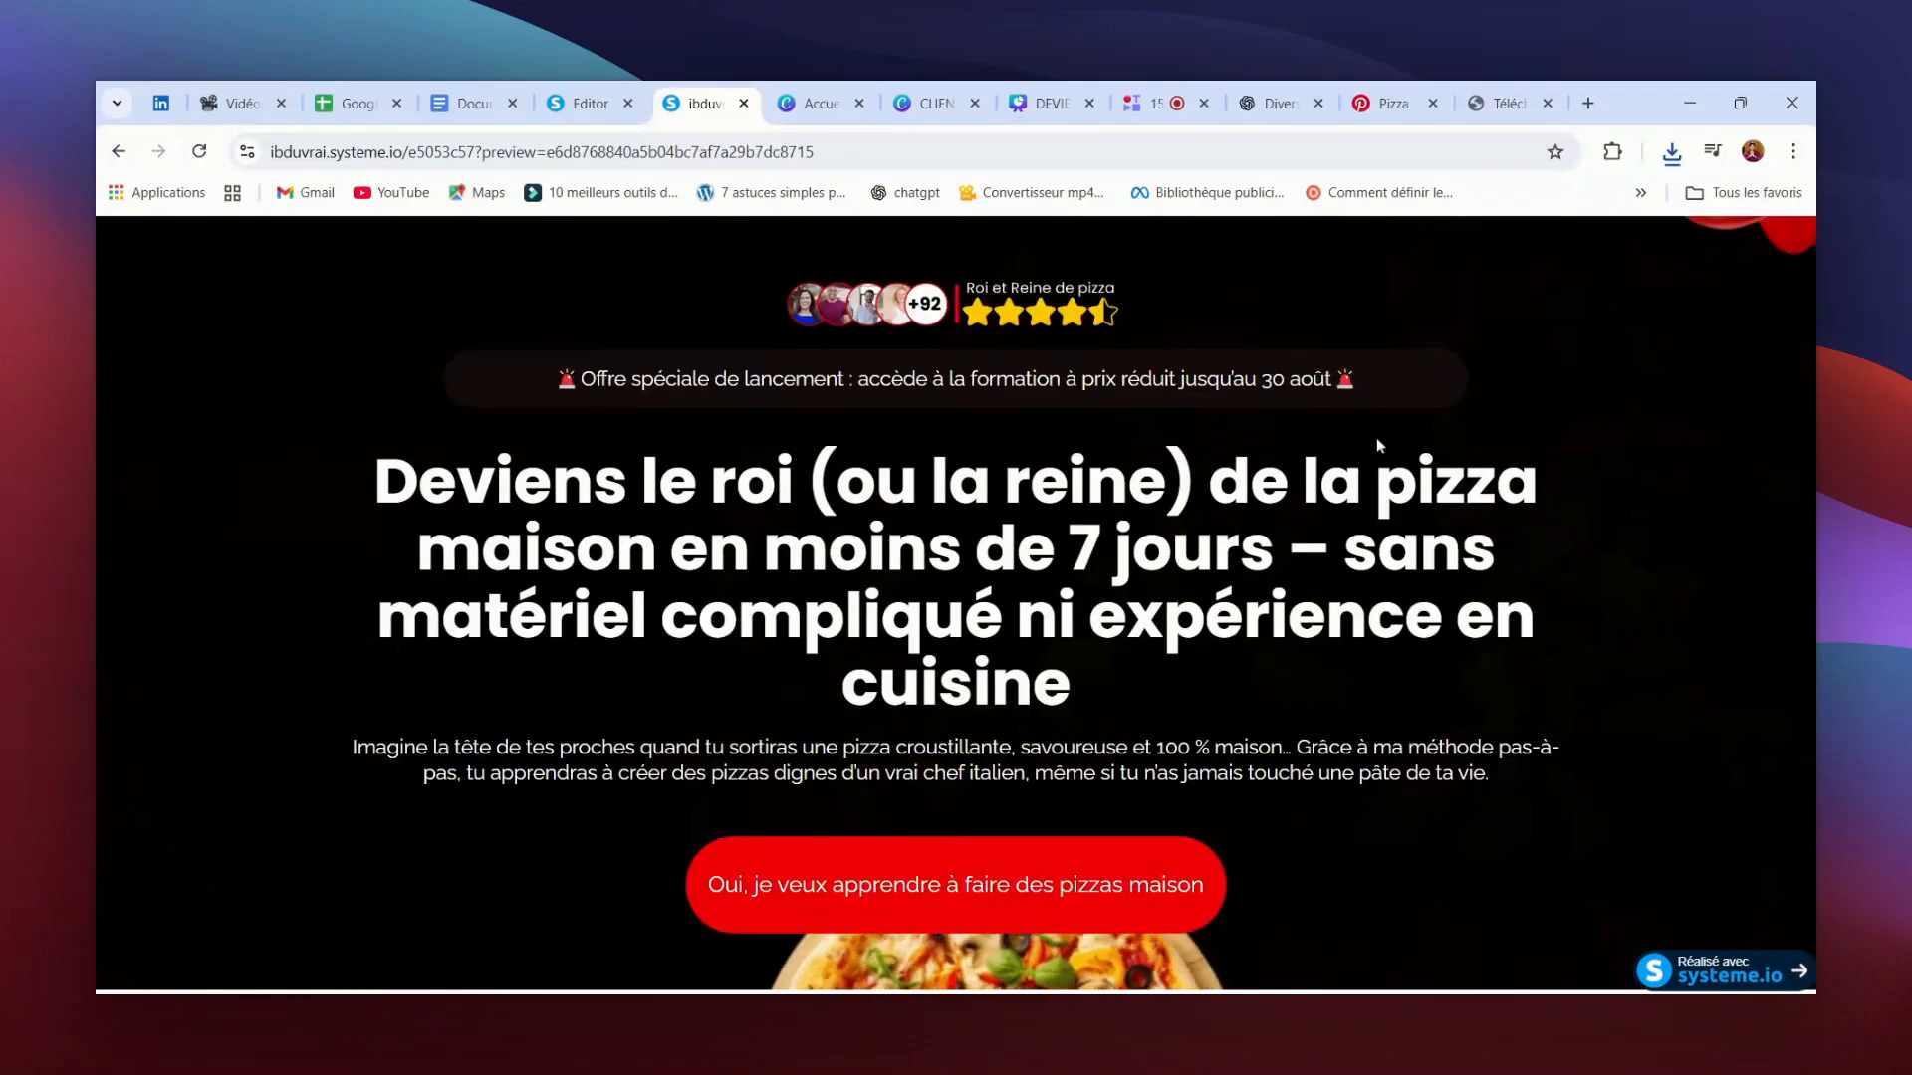